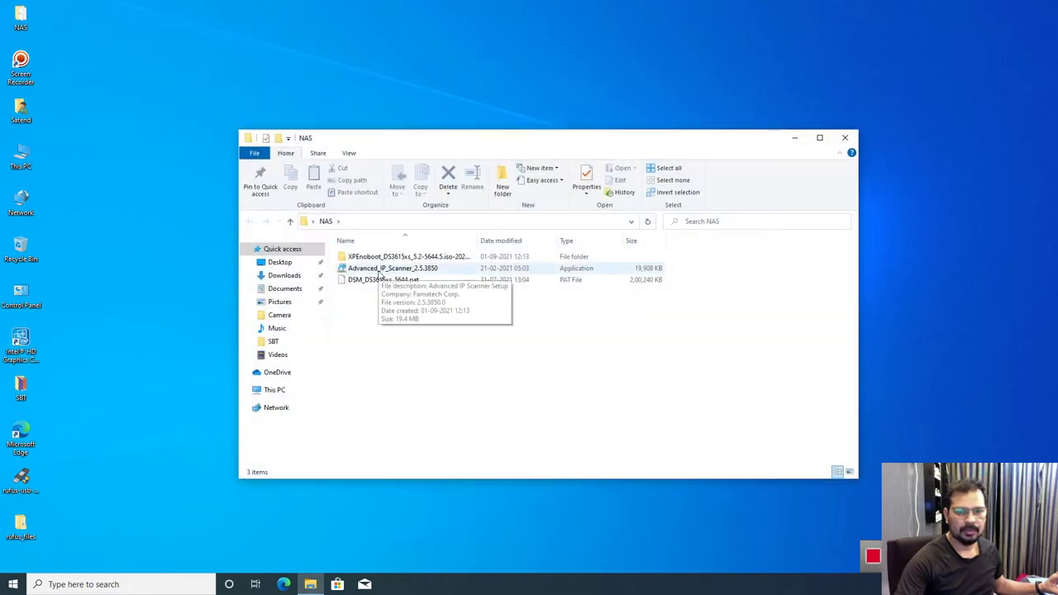
Step: Run the Advanced IP Scanner installer in English as the portable version and accept the license
{"action": "double_click", "coordinate": [383, 270]}
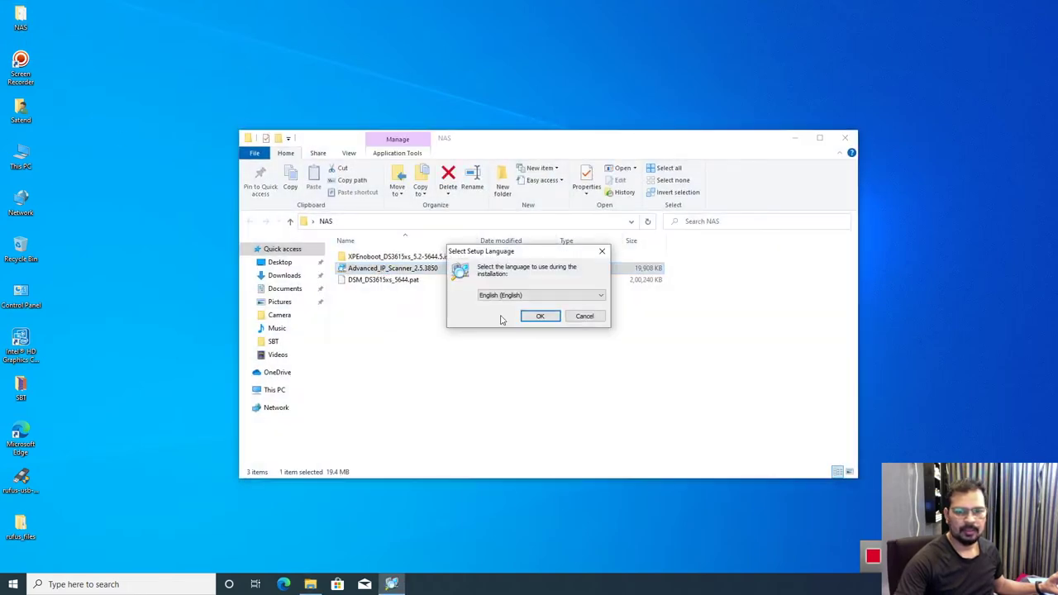
{"action": "left_click", "coordinate": [538, 315]}
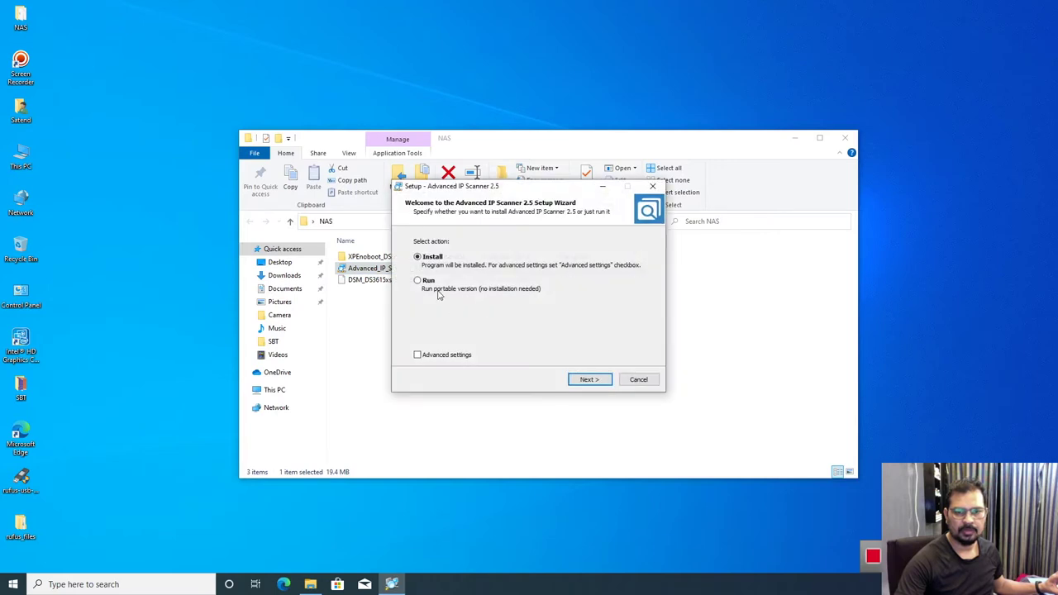
{"action": "left_click", "coordinate": [419, 281]}
{"action": "left_click", "coordinate": [588, 379]}
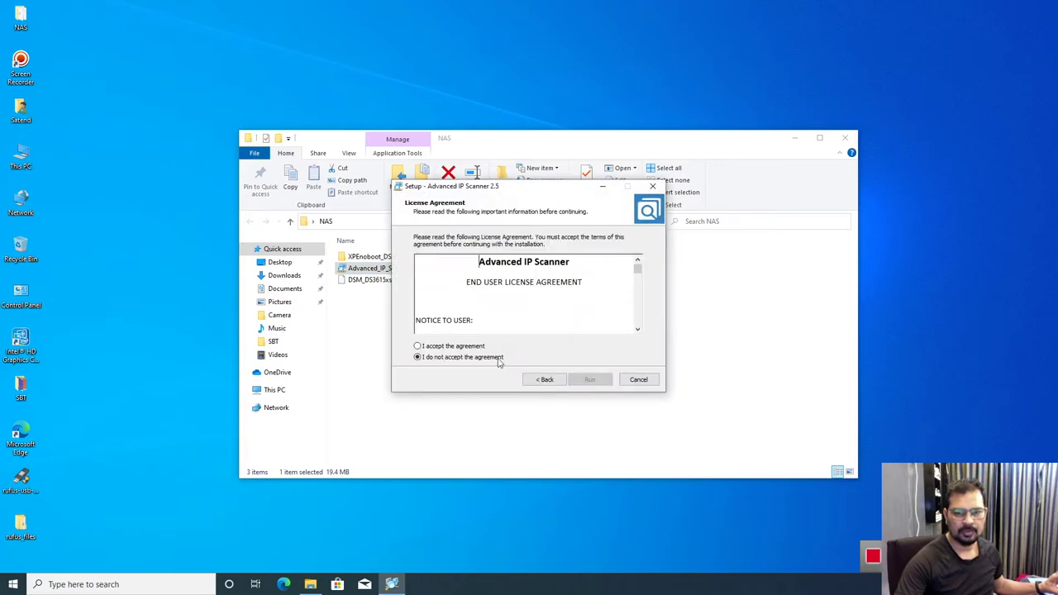
{"action": "left_click", "coordinate": [445, 347]}
{"action": "left_click", "coordinate": [590, 381]}
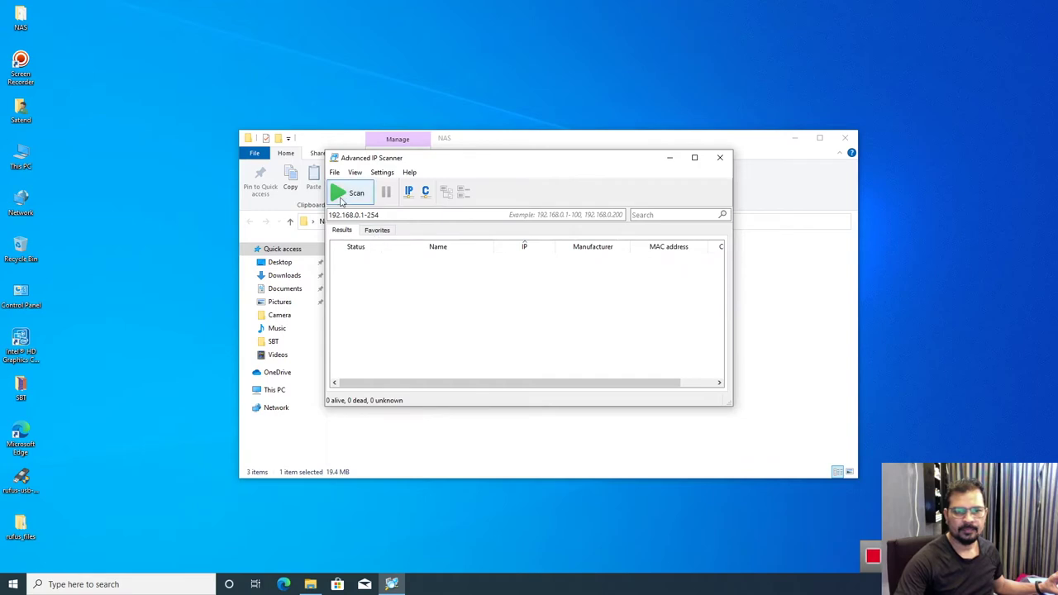
Step: Scan the network, select the NAS found at 192.168.0.101, then minimize the scanner
{"action": "left_click", "coordinate": [343, 193]}
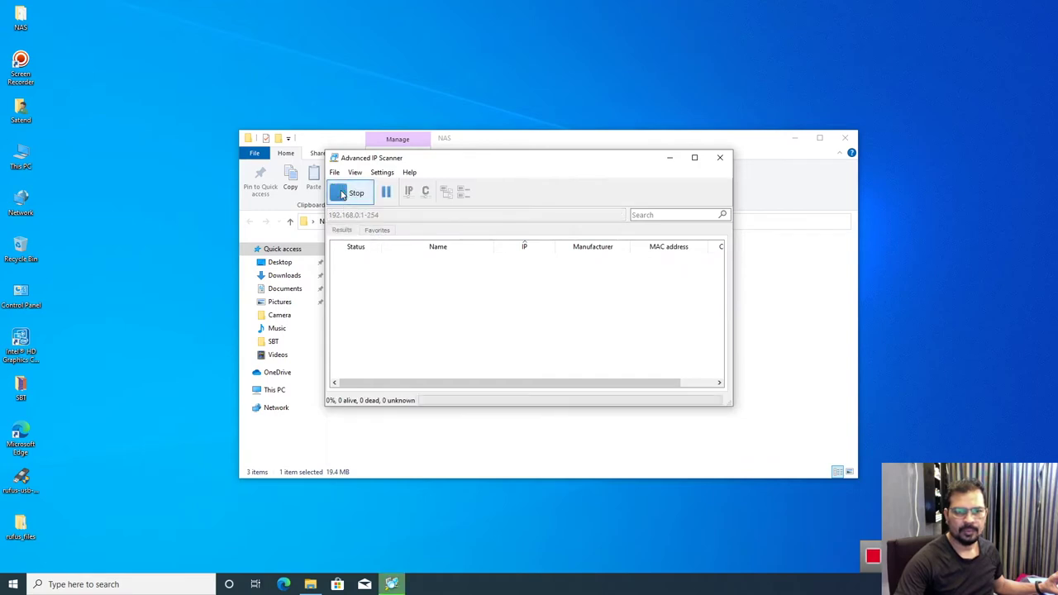
{"action": "left_click", "coordinate": [845, 137]}
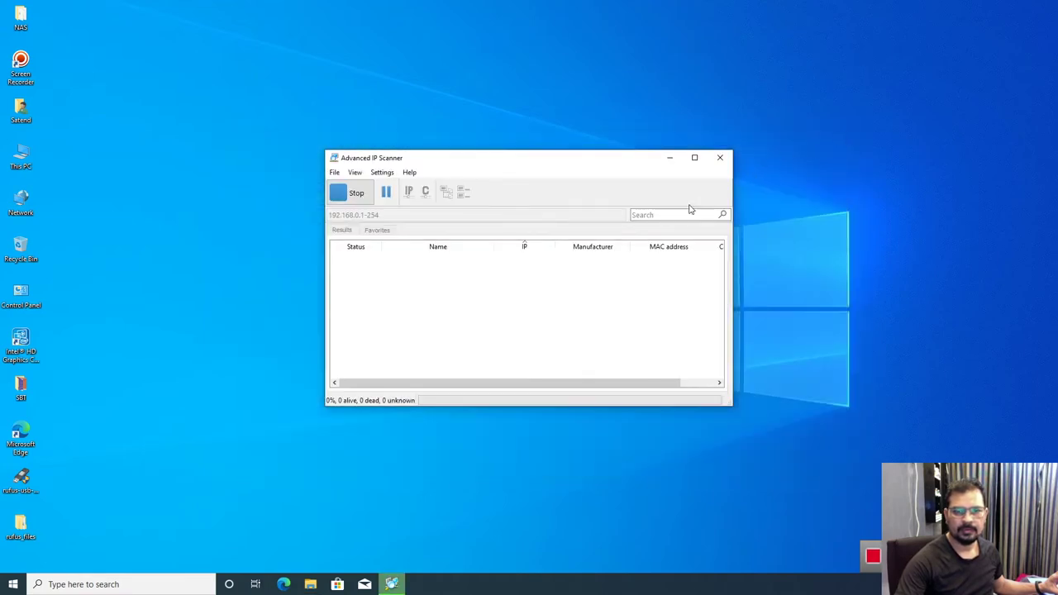
{"action": "left_click", "coordinate": [695, 159]}
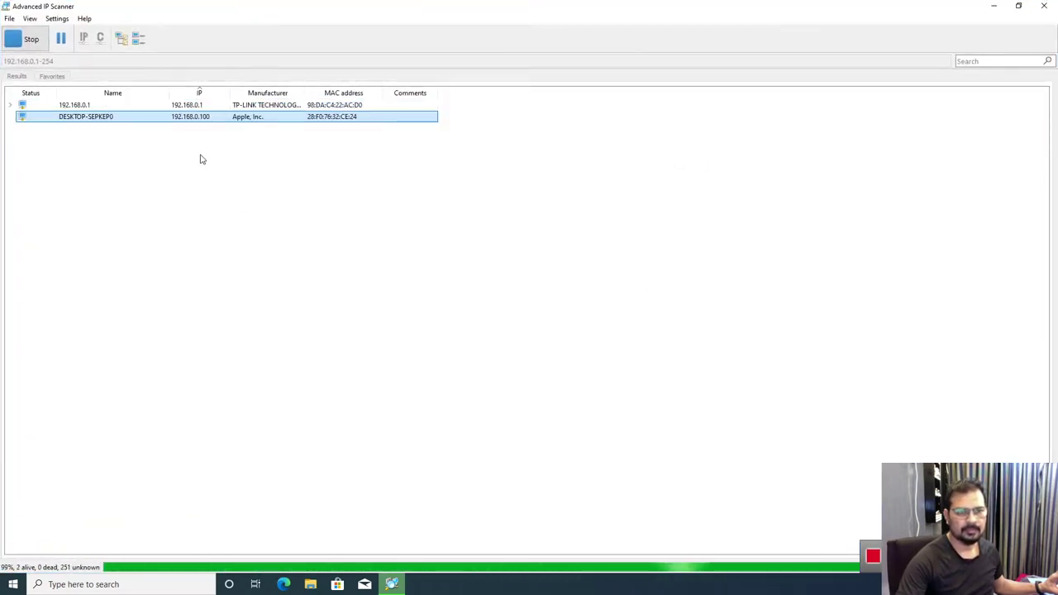
{"action": "left_click", "coordinate": [71, 131]}
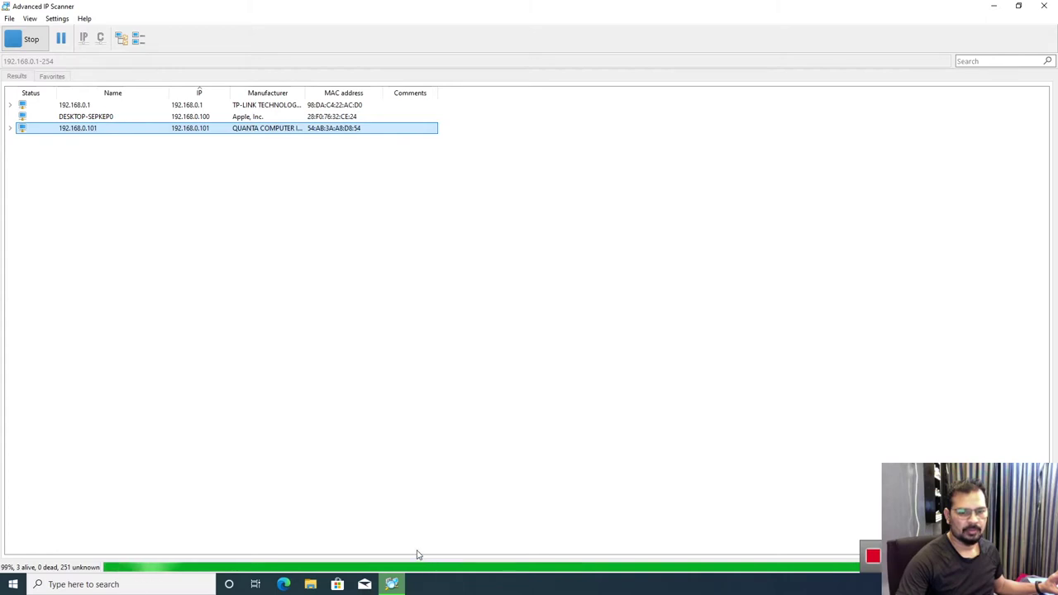
{"action": "mouse_move", "coordinate": [395, 586]}
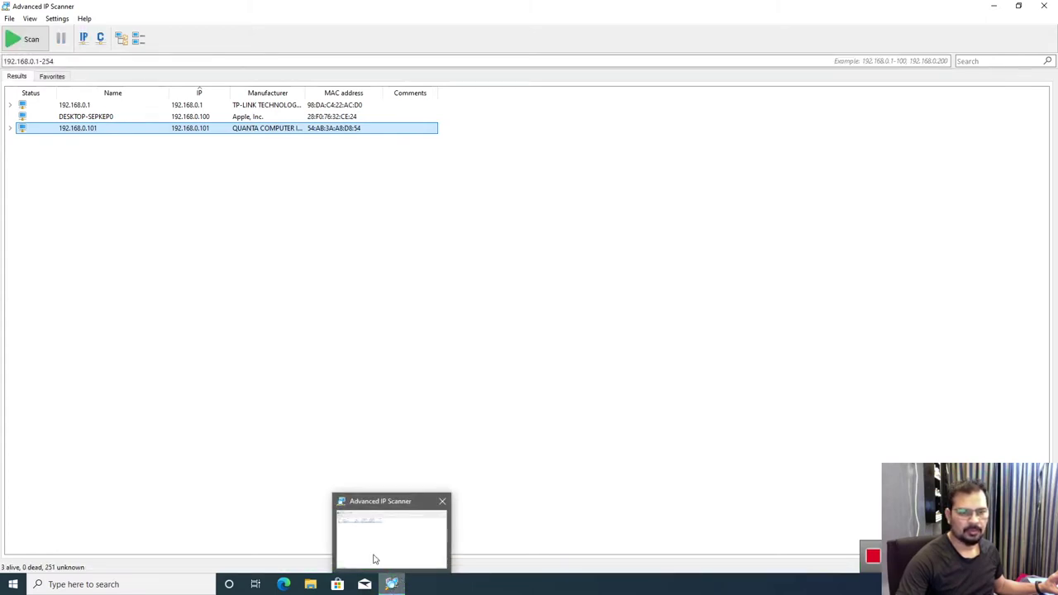
{"action": "left_click", "coordinate": [395, 580]}
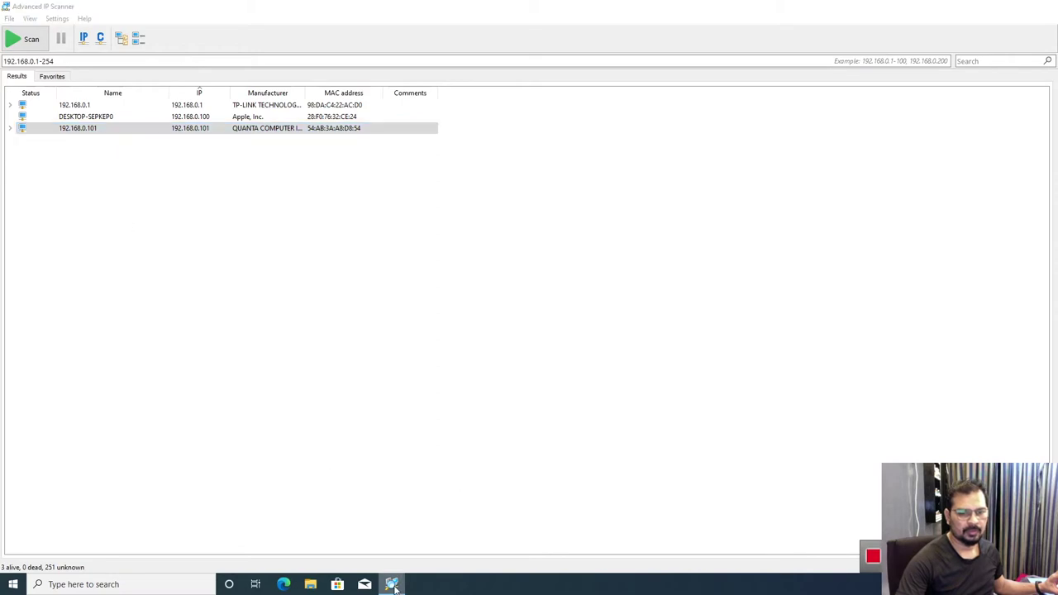
{"action": "left_click", "coordinate": [104, 584]}
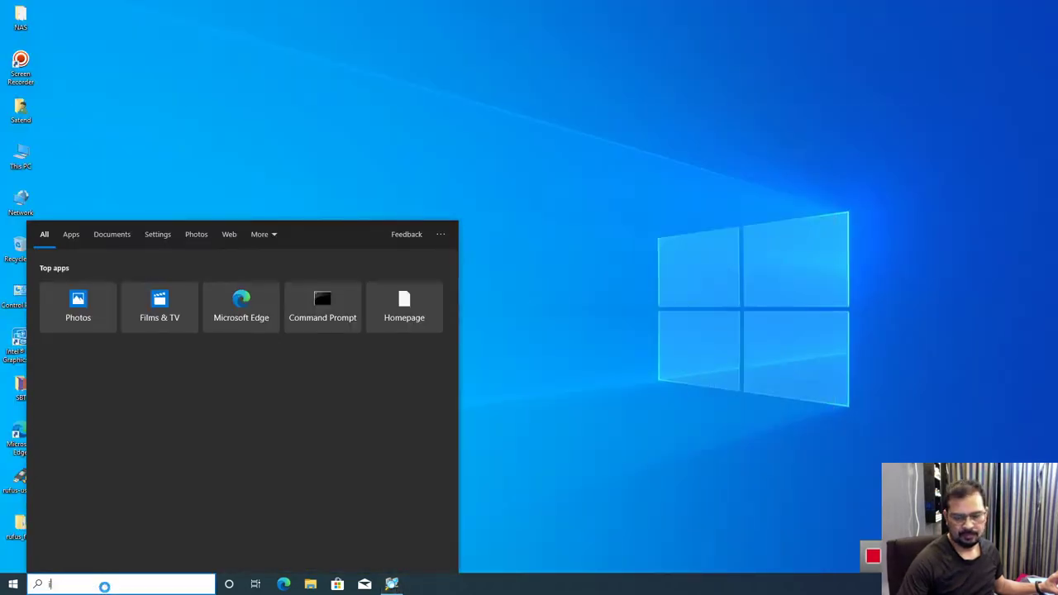
Step: Launch Internet Explorer from search, maximize it, and browse to the NAS at 192.168.0.101
{"action": "type", "text": "internet"}
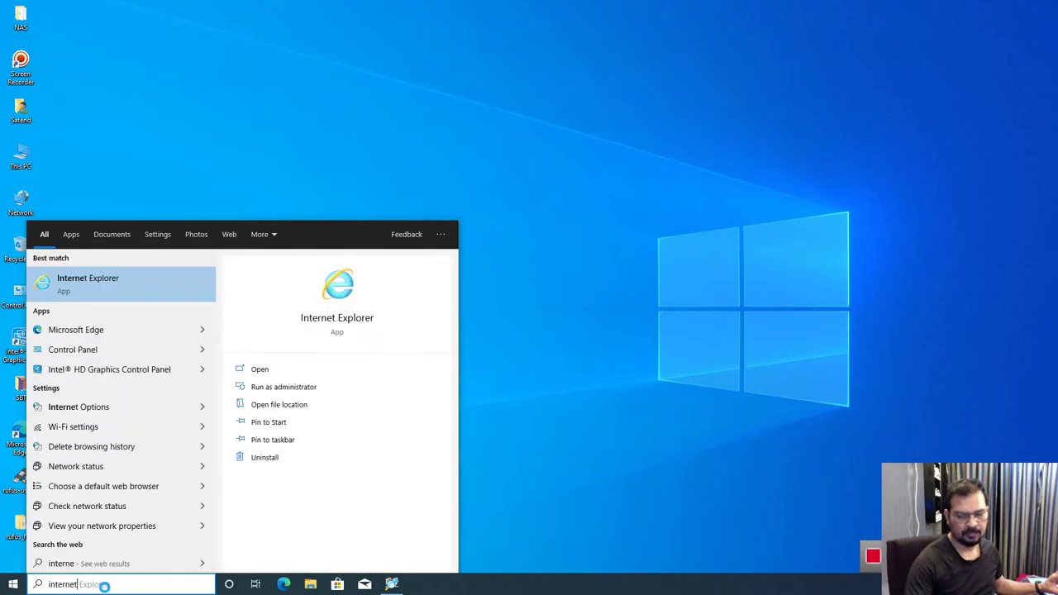
{"action": "left_click", "coordinate": [67, 278]}
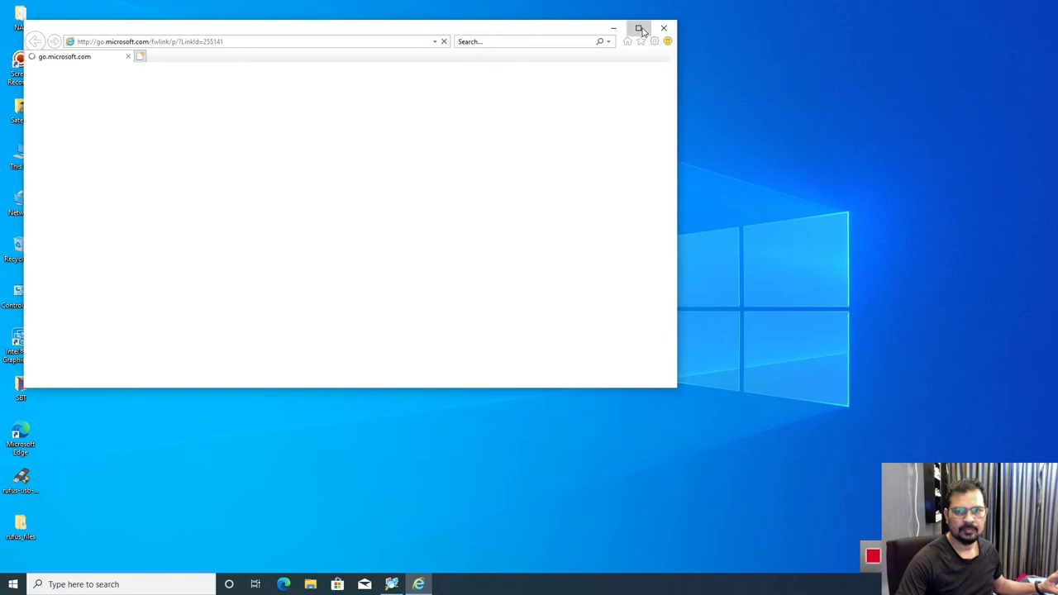
{"action": "left_click", "coordinate": [638, 27]}
{"action": "type", "text": "192"}
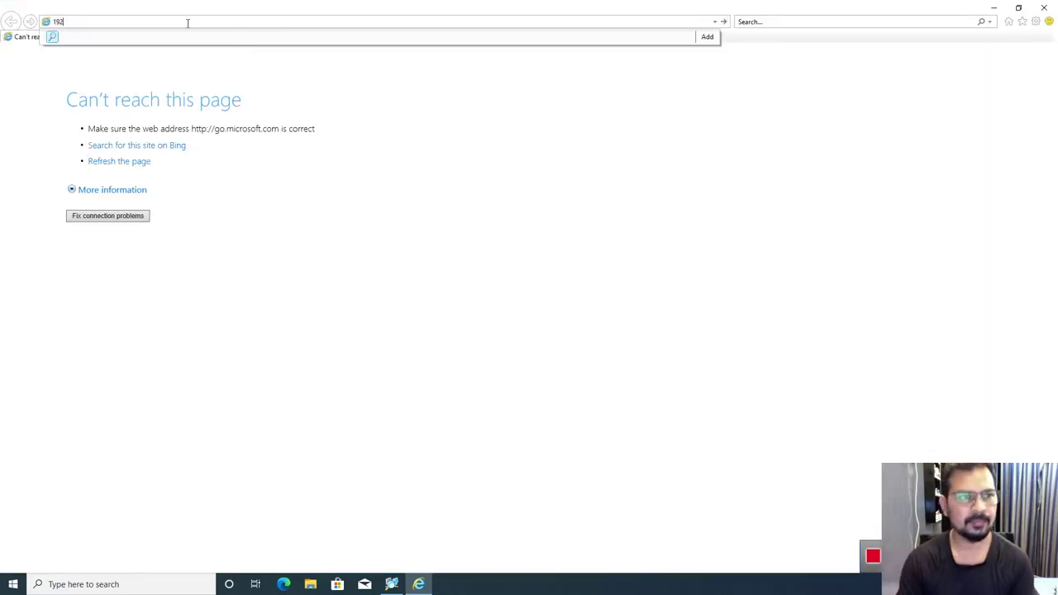
{"action": "type", "text": ".168.0.101"}
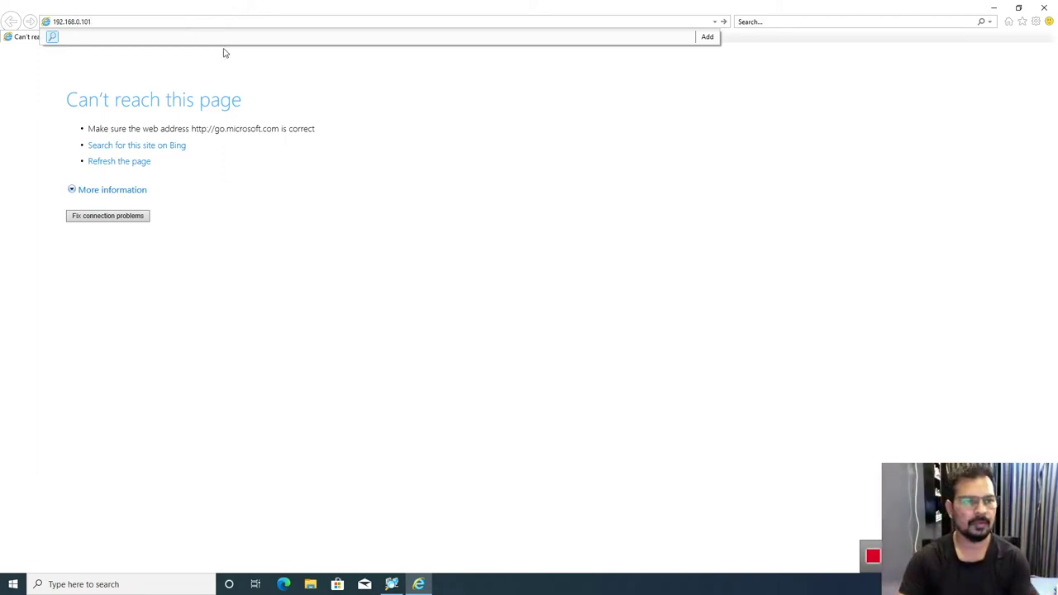
{"action": "key", "text": "Return"}
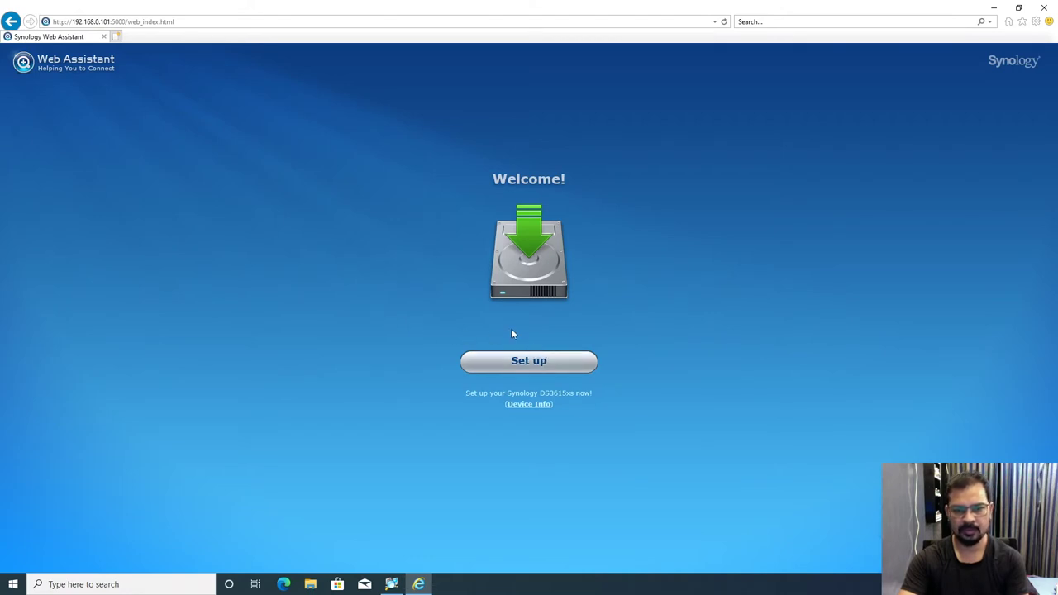
Step: Begin setup and load DSM_DS3615xs_5644.pat from the NAS folder as the install file
{"action": "left_click", "coordinate": [528, 364]}
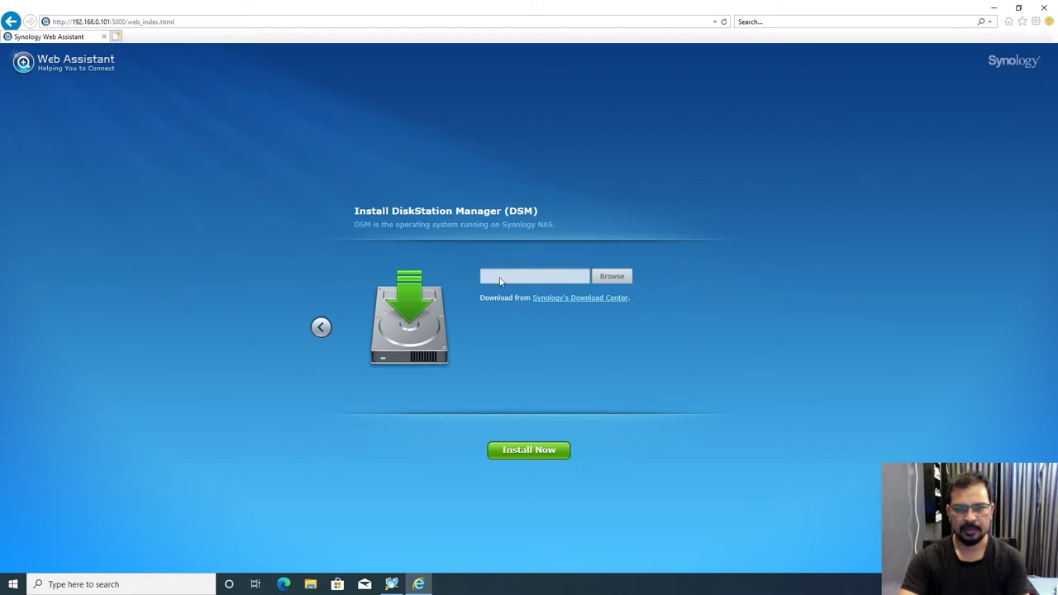
{"action": "left_click", "coordinate": [609, 280]}
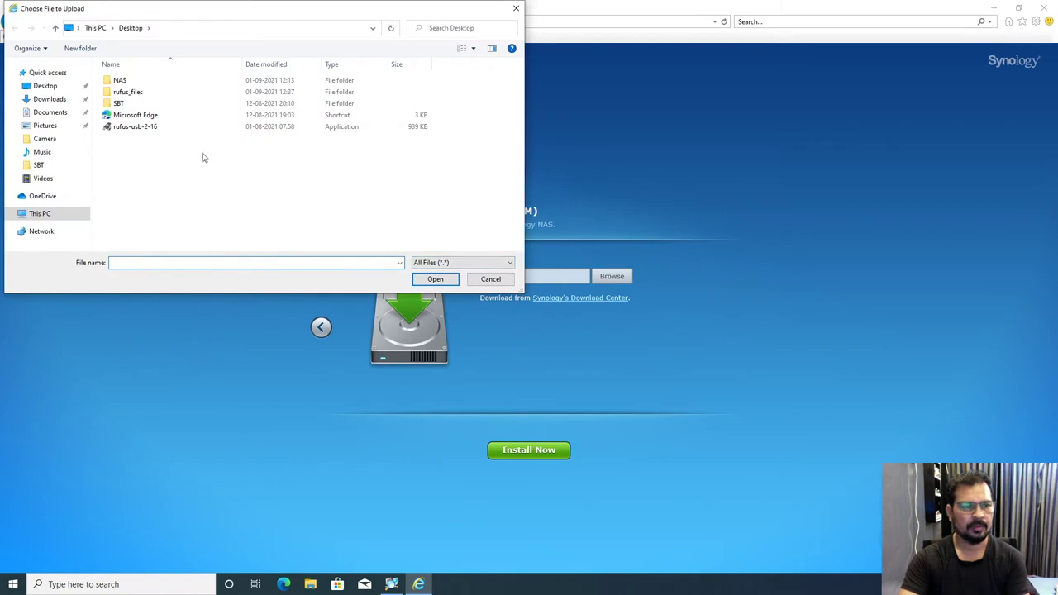
{"action": "double_click", "coordinate": [127, 83]}
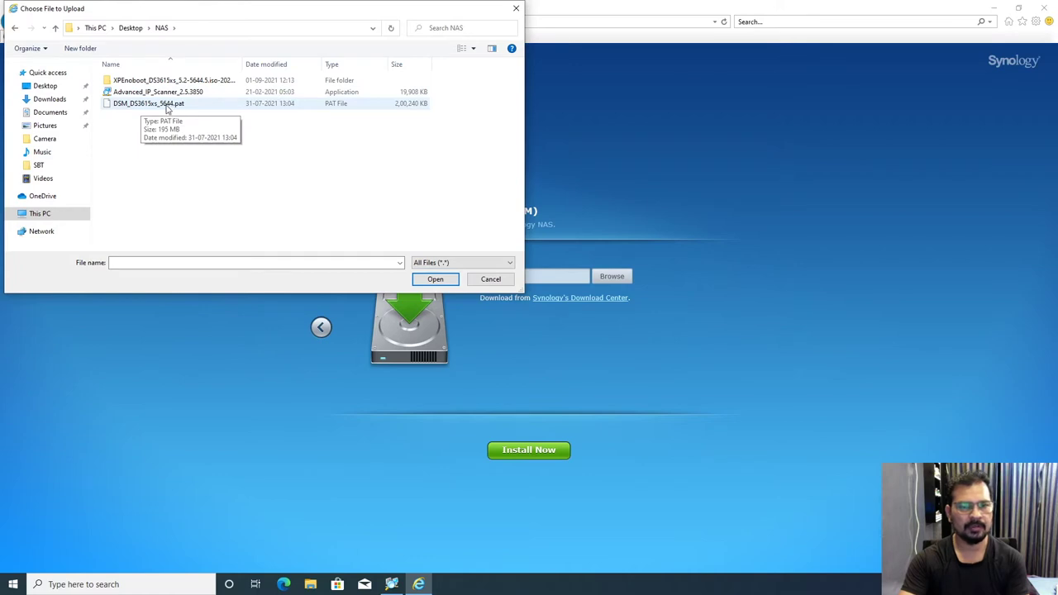
{"action": "left_click", "coordinate": [165, 106]}
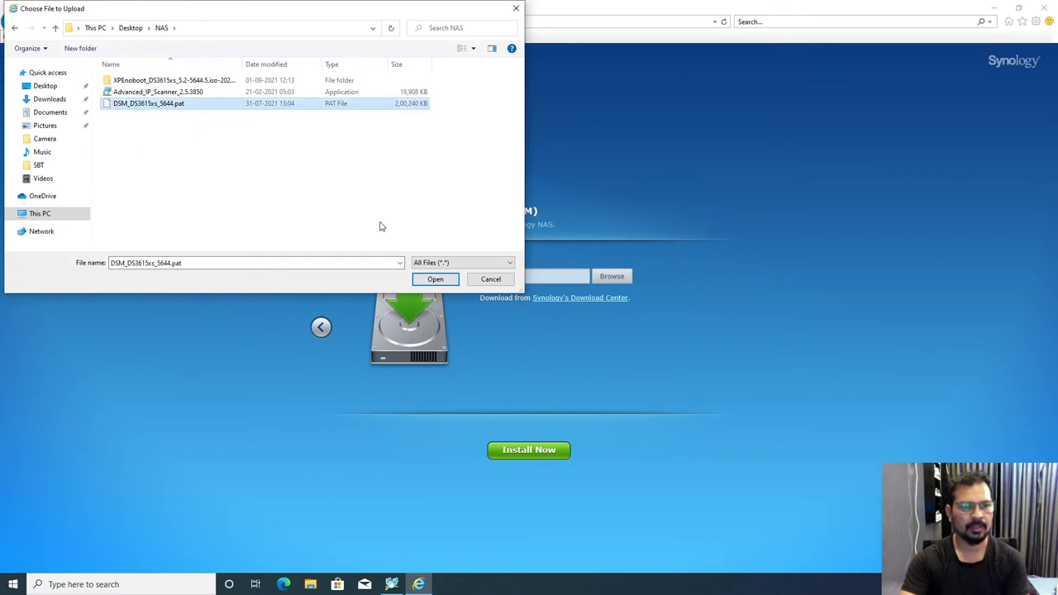
{"action": "left_click", "coordinate": [437, 278]}
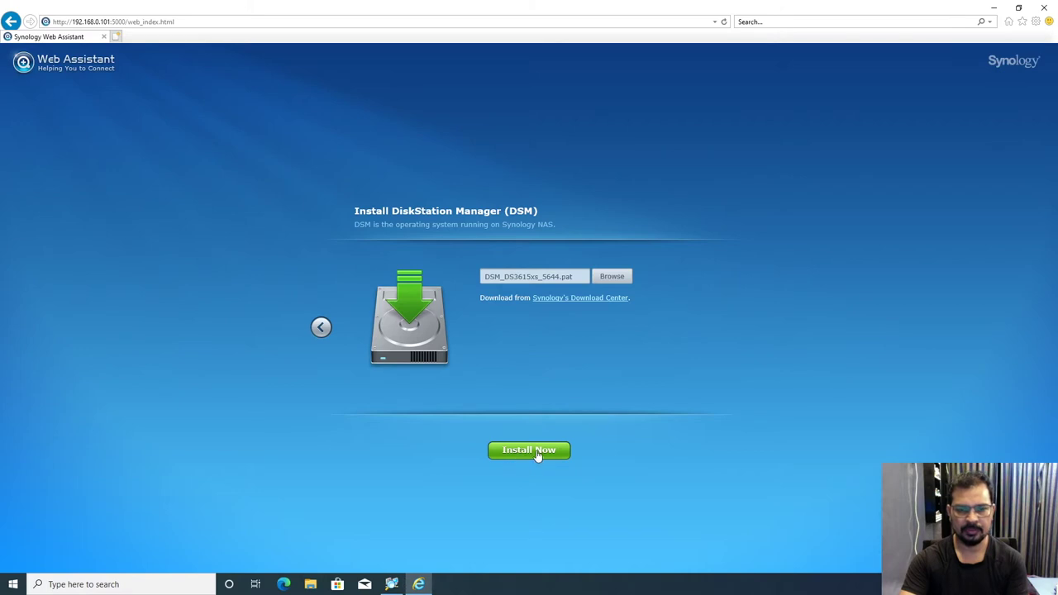
Step: Install DSM, acknowledging that all data on hard disks 1 and 2 will be erased
{"action": "left_click", "coordinate": [526, 453]}
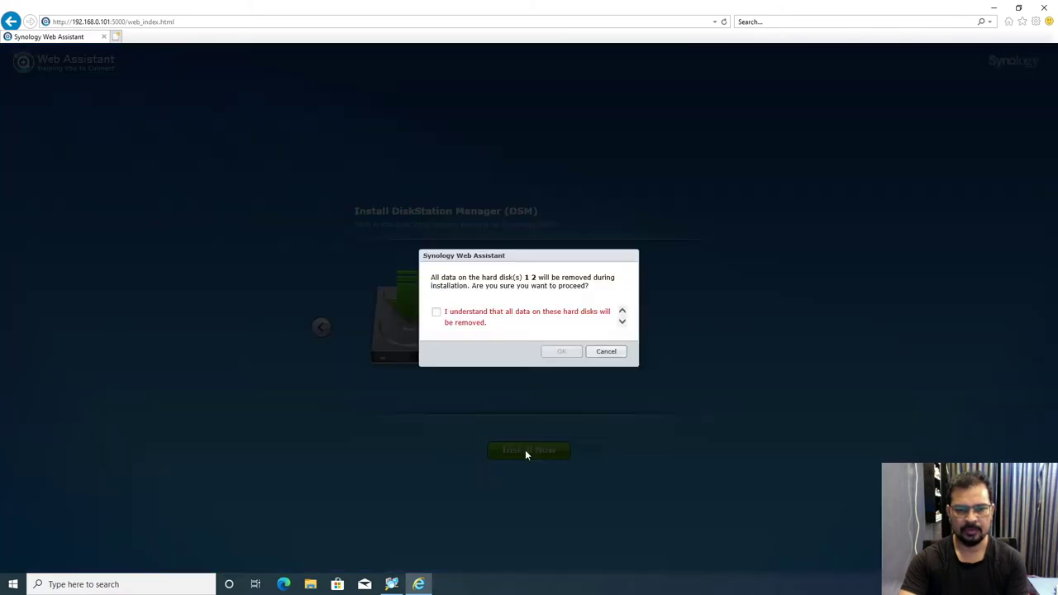
{"action": "left_click", "coordinate": [435, 314]}
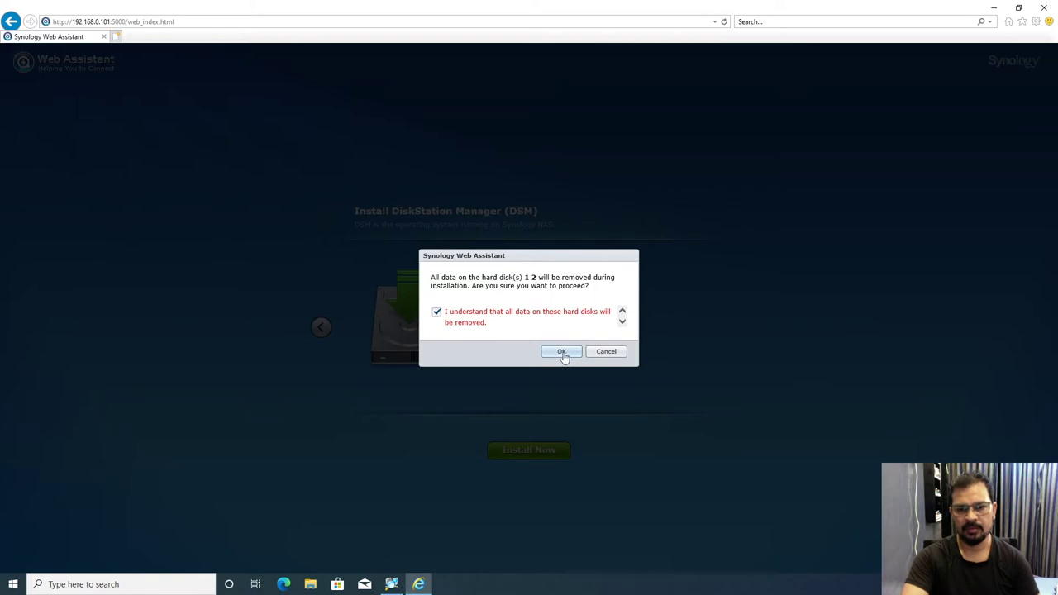
{"action": "left_click", "coordinate": [562, 352]}
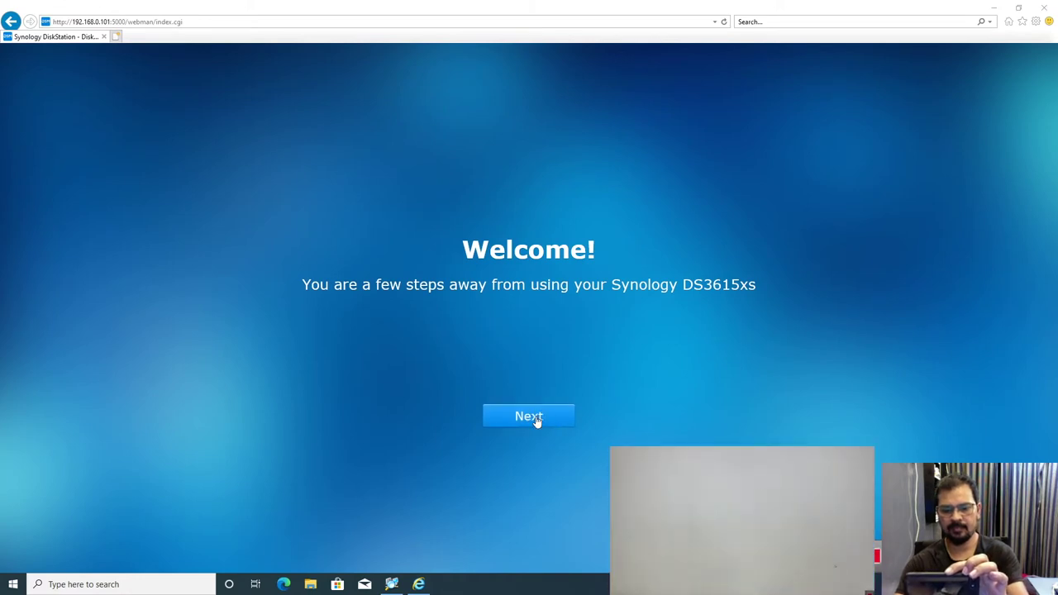
Step: Fill in the server name and password, and stop sharing the network location with Synology
{"action": "left_click", "coordinate": [535, 418]}
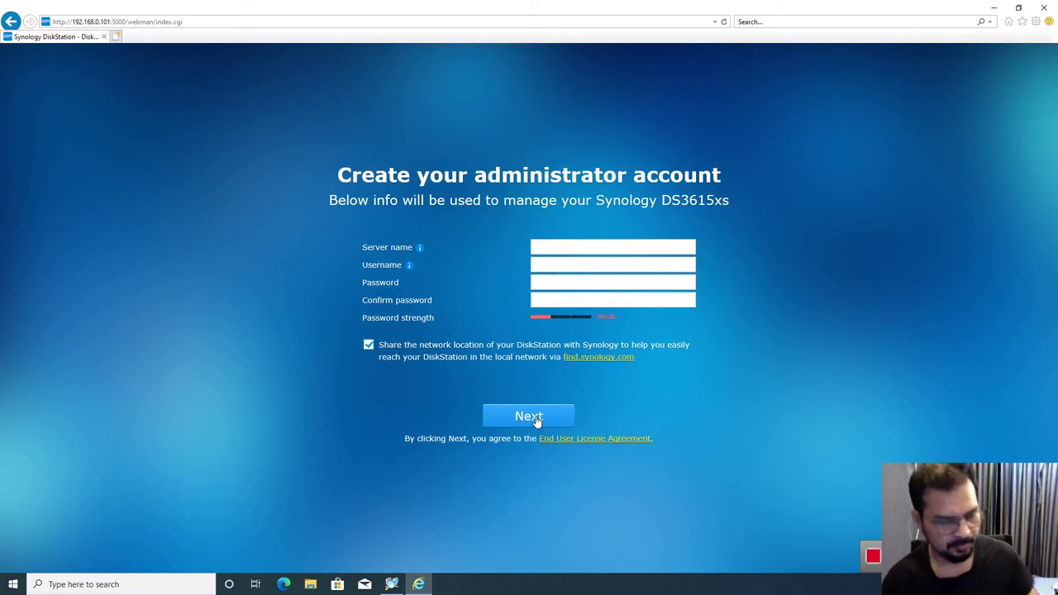
{"action": "left_click", "coordinate": [581, 247]}
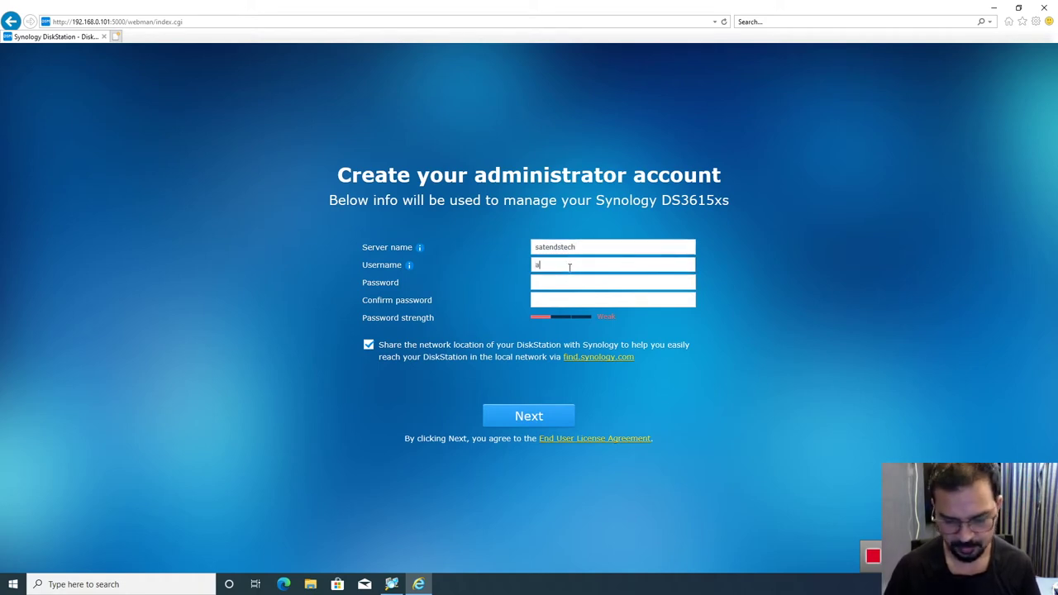
{"action": "type", "text": "dmin"}
{"action": "key", "text": "Tab"}
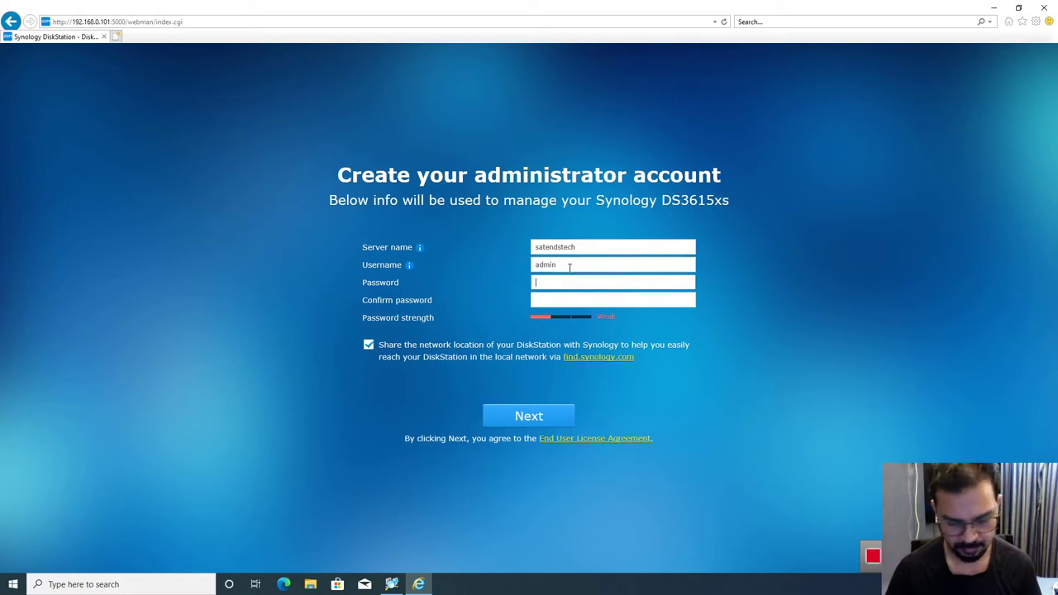
{"action": "type", "text": "•••••"}
{"action": "key", "text": "Tab"}
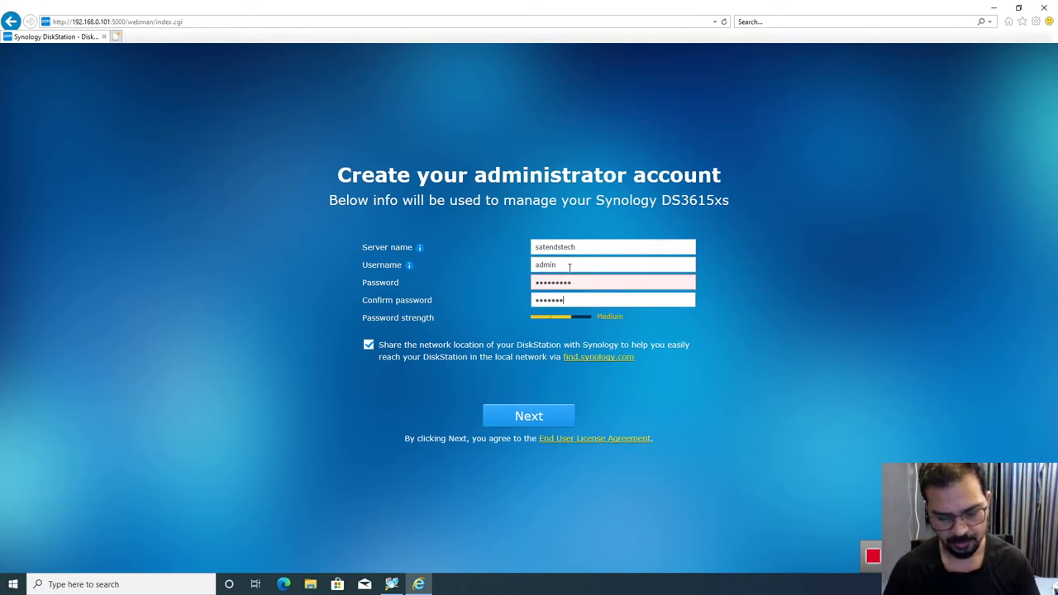
{"action": "left_click", "coordinate": [369, 345]}
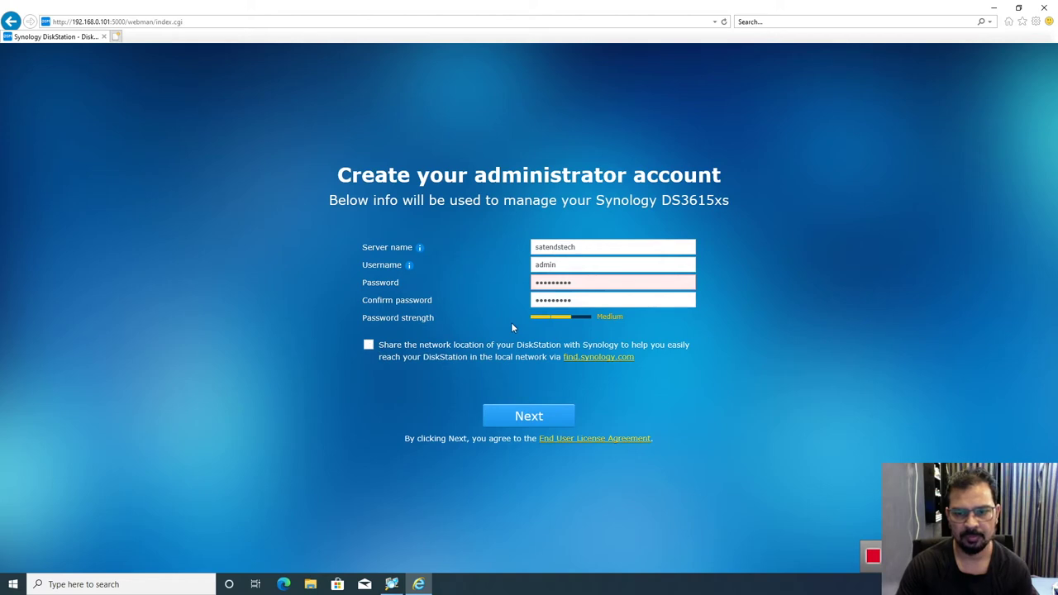
Step: Re-enter a matching password in both password fields and submit the administrator account
{"action": "left_click", "coordinate": [587, 282]}
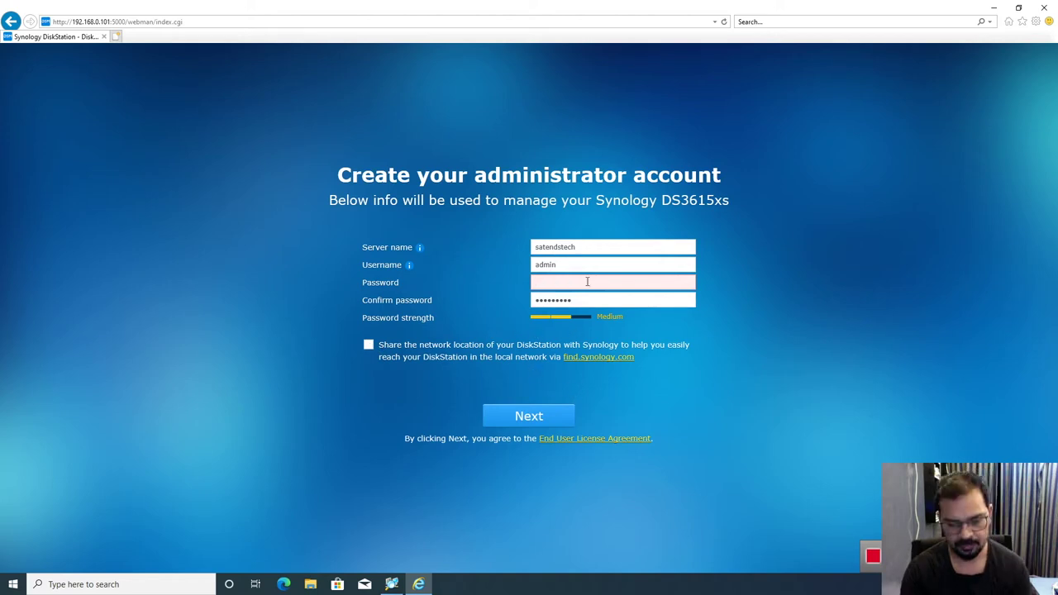
{"action": "type", "text": "••••••"}
{"action": "key", "text": "Tab"}
{"action": "type", "text": "•"}
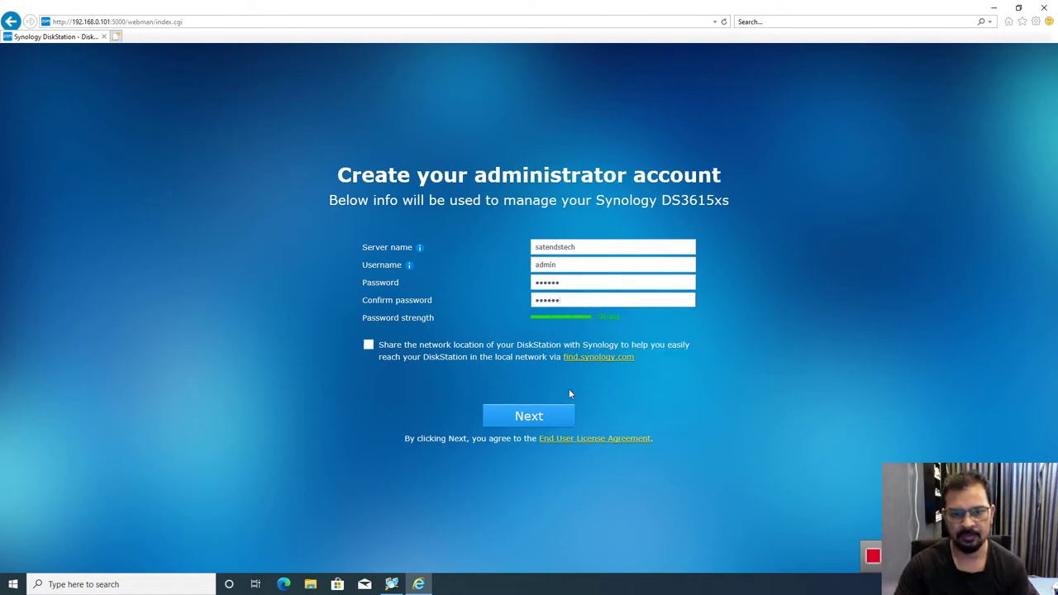
{"action": "left_click", "coordinate": [527, 419]}
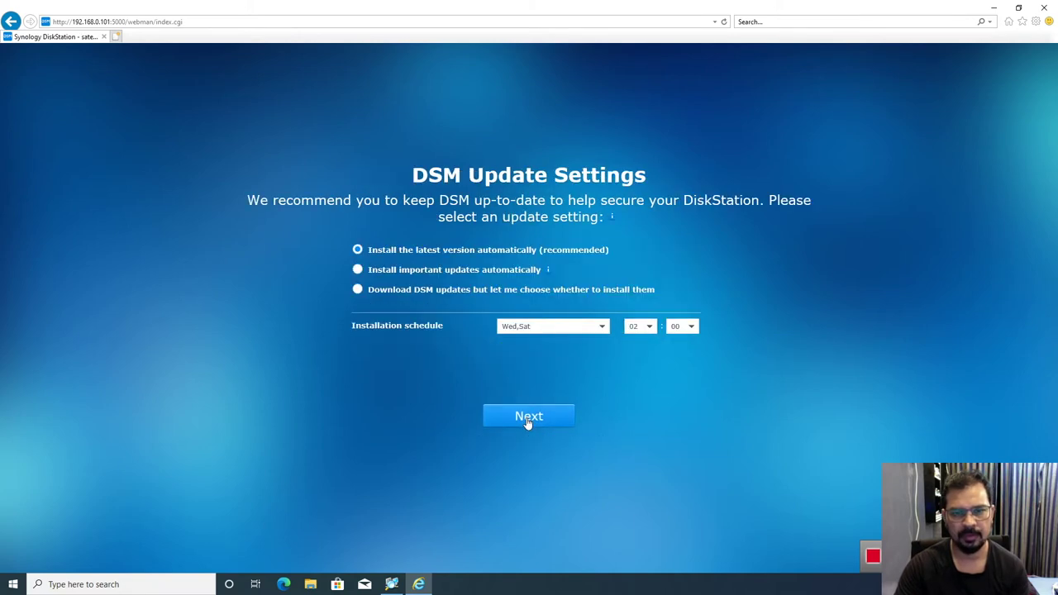
Step: Set DSM updates to download but install manually, skip QuickConnect, and enter the desktop
{"action": "left_click", "coordinate": [357, 290]}
{"action": "left_click", "coordinate": [533, 416]}
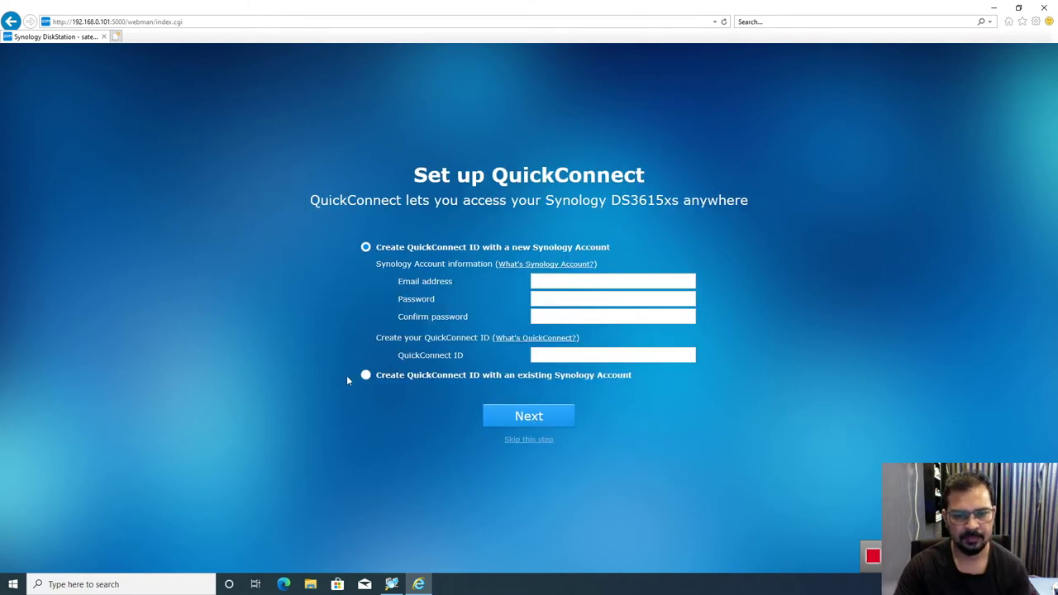
{"action": "left_click", "coordinate": [521, 441]}
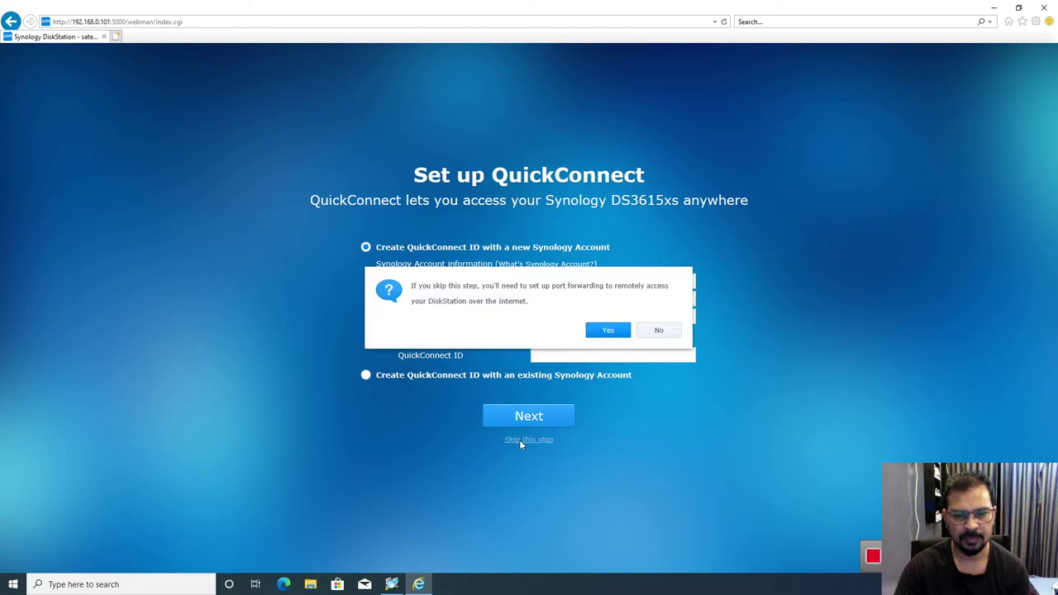
{"action": "left_click", "coordinate": [608, 334]}
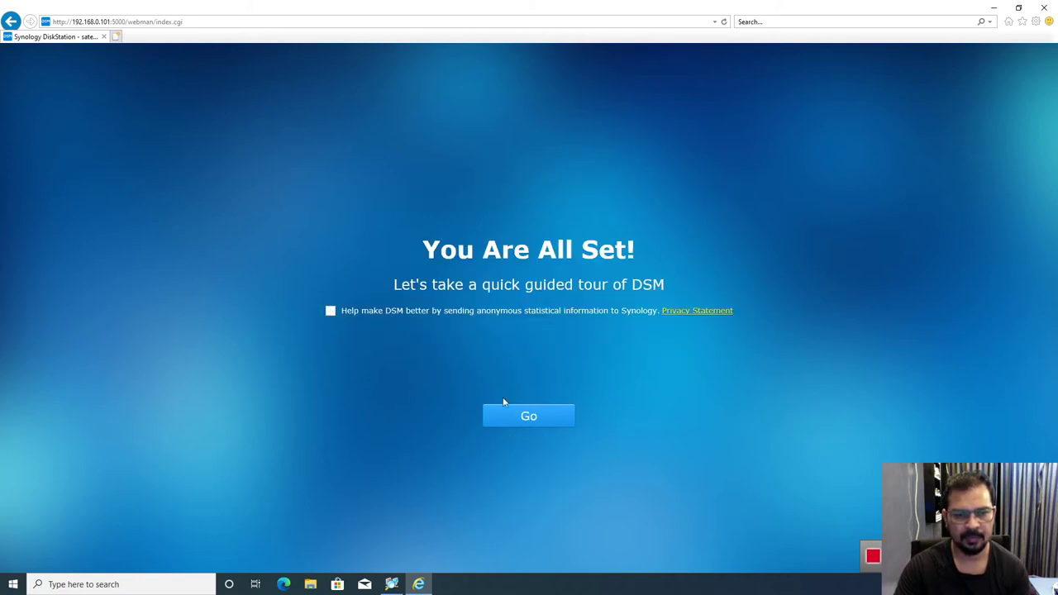
{"action": "left_click", "coordinate": [524, 415]}
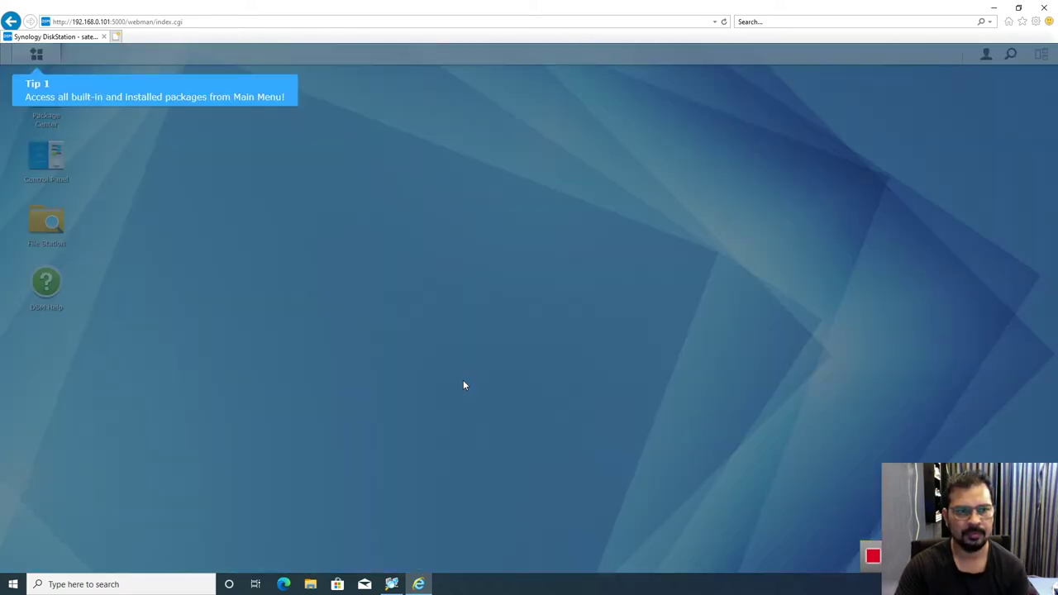
Step: Step through the welcome tour tips, then dismiss and close DSM Help
{"action": "left_click", "coordinate": [464, 386]}
{"action": "left_click", "coordinate": [362, 350]}
{"action": "left_click", "coordinate": [362, 351]}
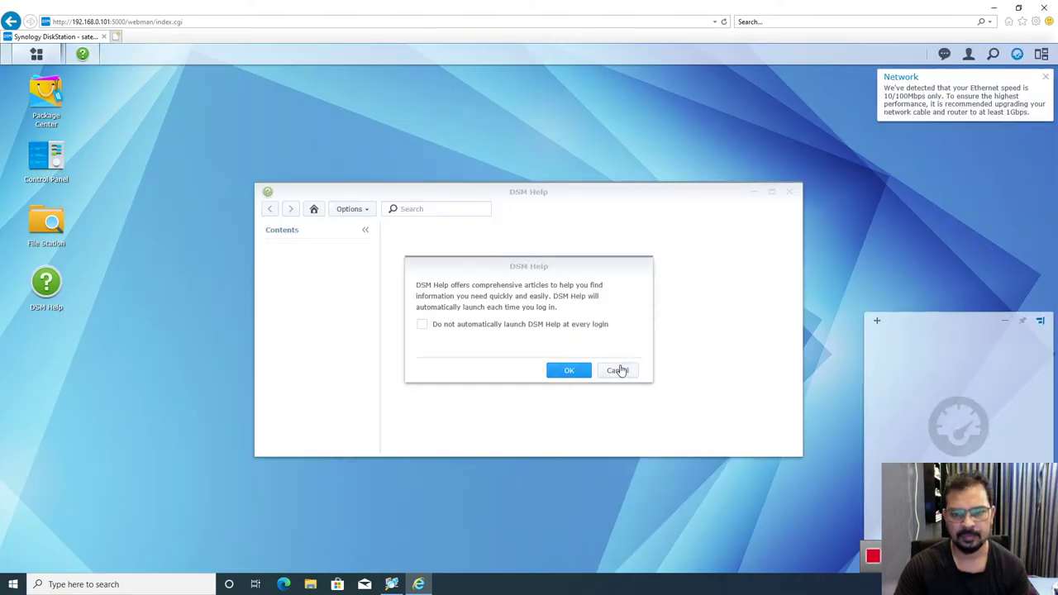
{"action": "left_click", "coordinate": [619, 373]}
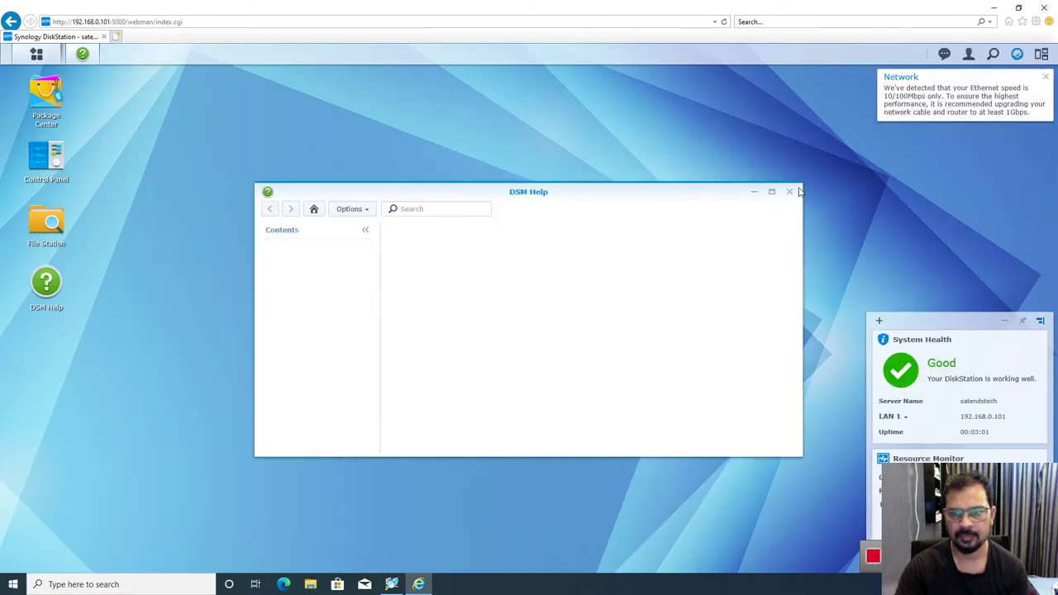
{"action": "left_click", "coordinate": [789, 190]}
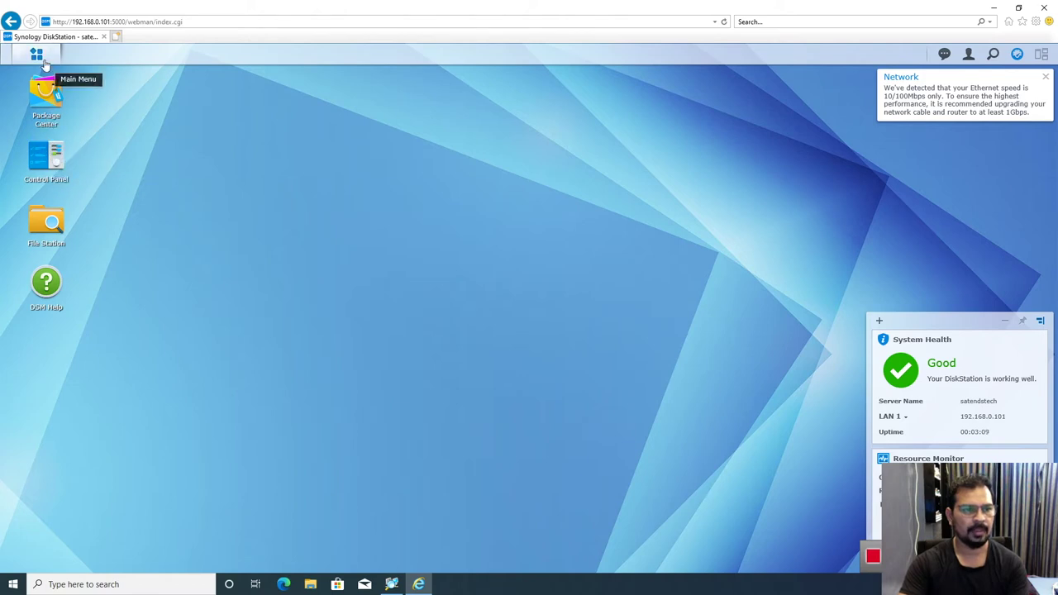
Step: Open and close Control Panel, then show the Main Menu application list
{"action": "left_click", "coordinate": [46, 159]}
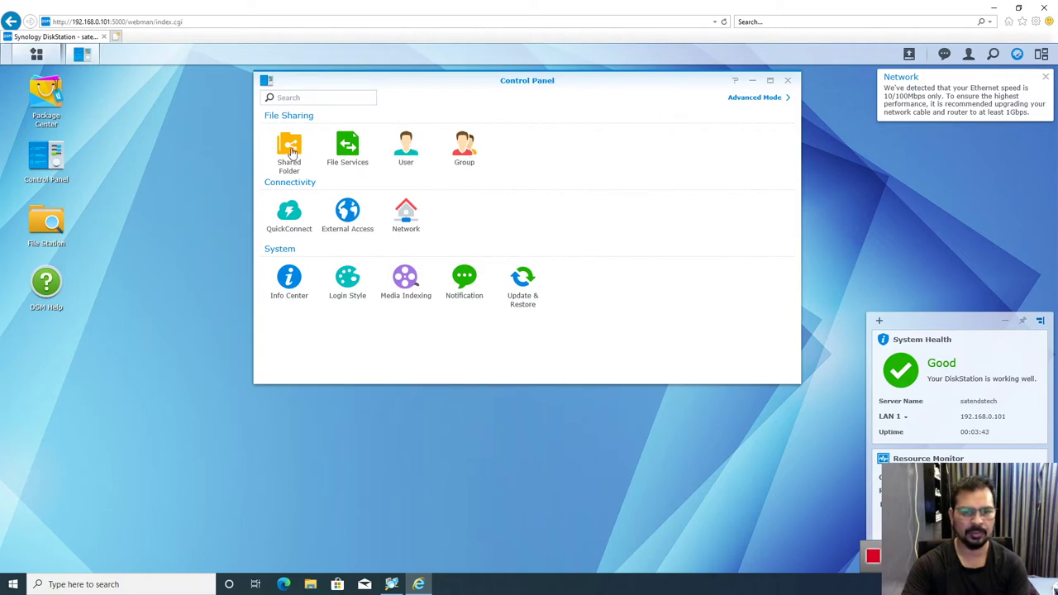
{"action": "left_click", "coordinate": [788, 82]}
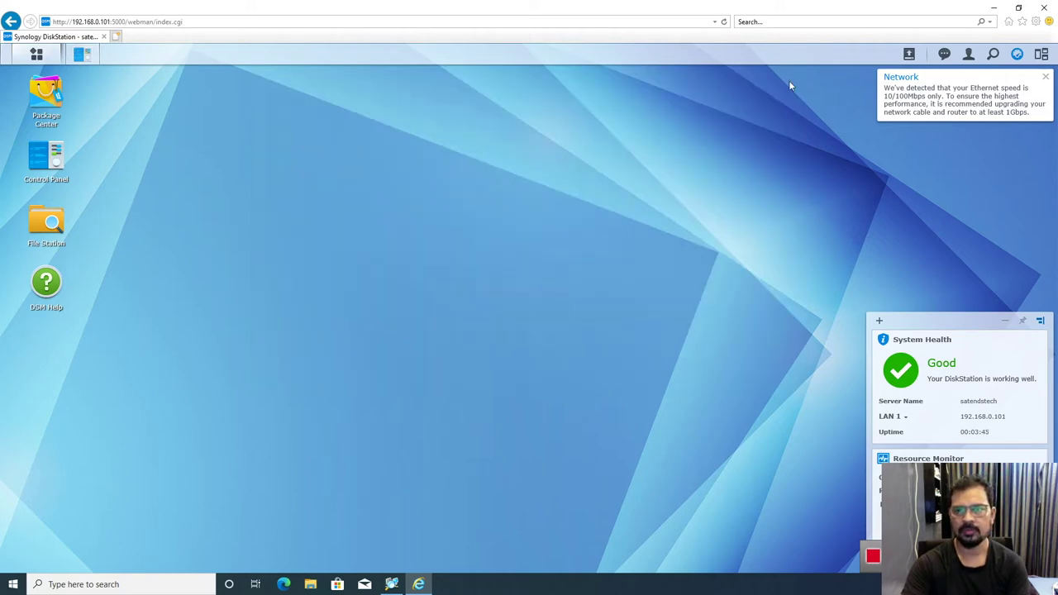
{"action": "left_click", "coordinate": [37, 55]}
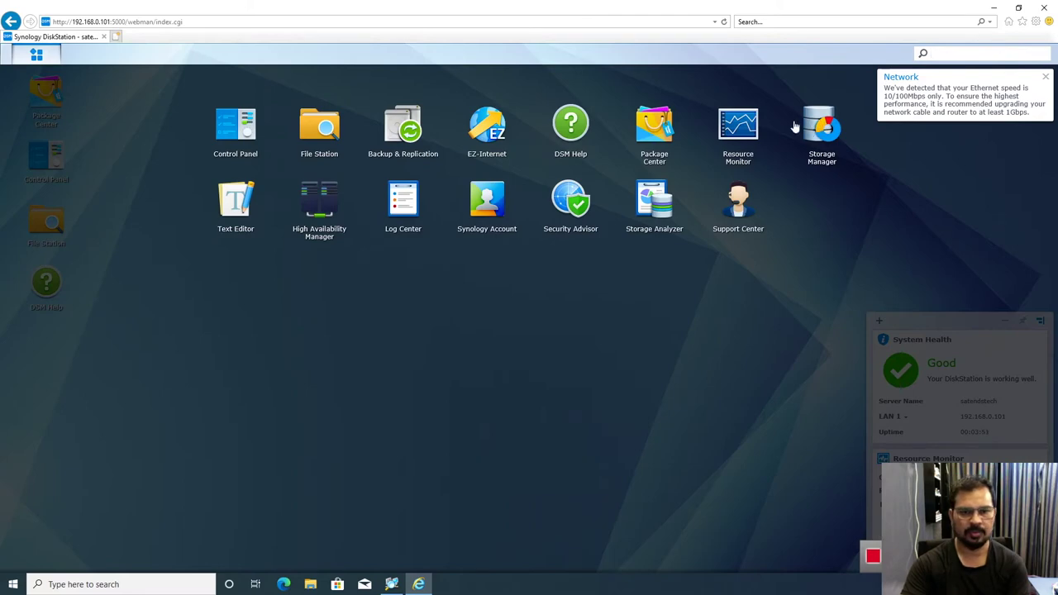
Step: Launch Storage Manager and view the installed disks in a maximized window
{"action": "left_click", "coordinate": [826, 122]}
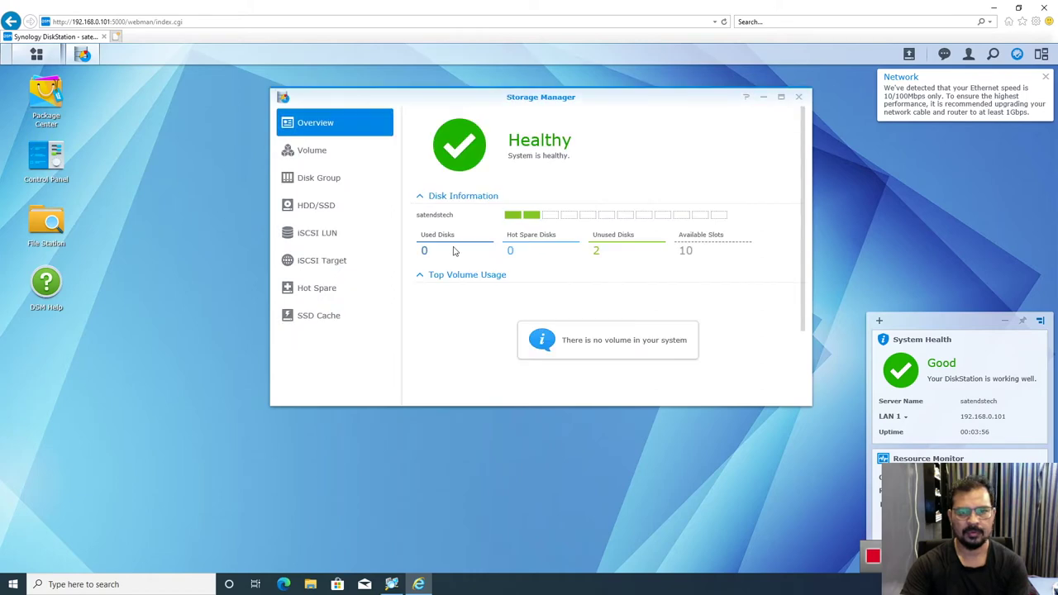
{"action": "scroll", "coordinate": [479, 211], "scroll_direction": "down", "scroll_amount": 1}
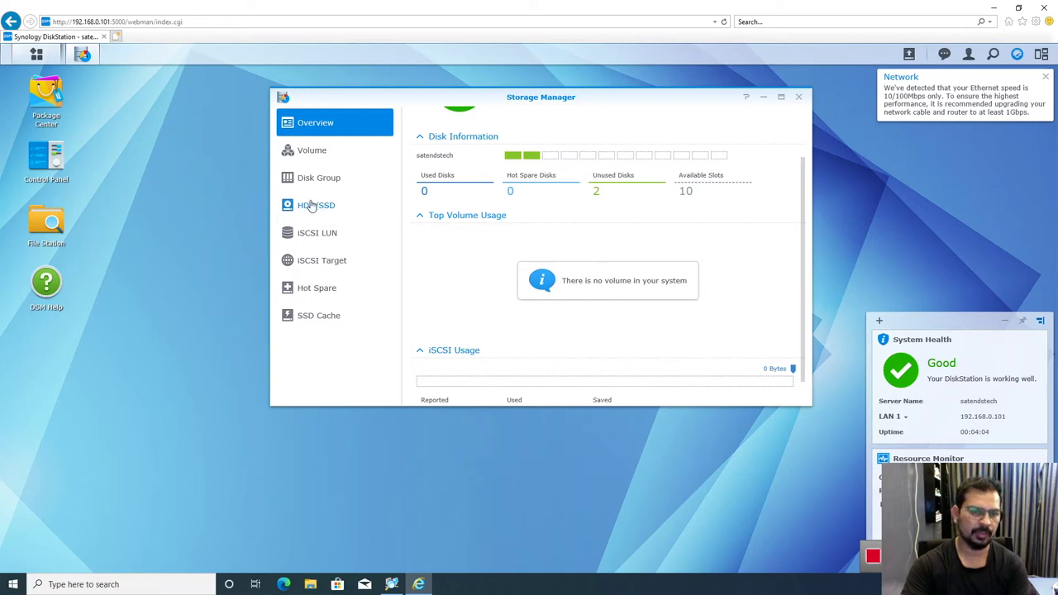
{"action": "left_click", "coordinate": [309, 207]}
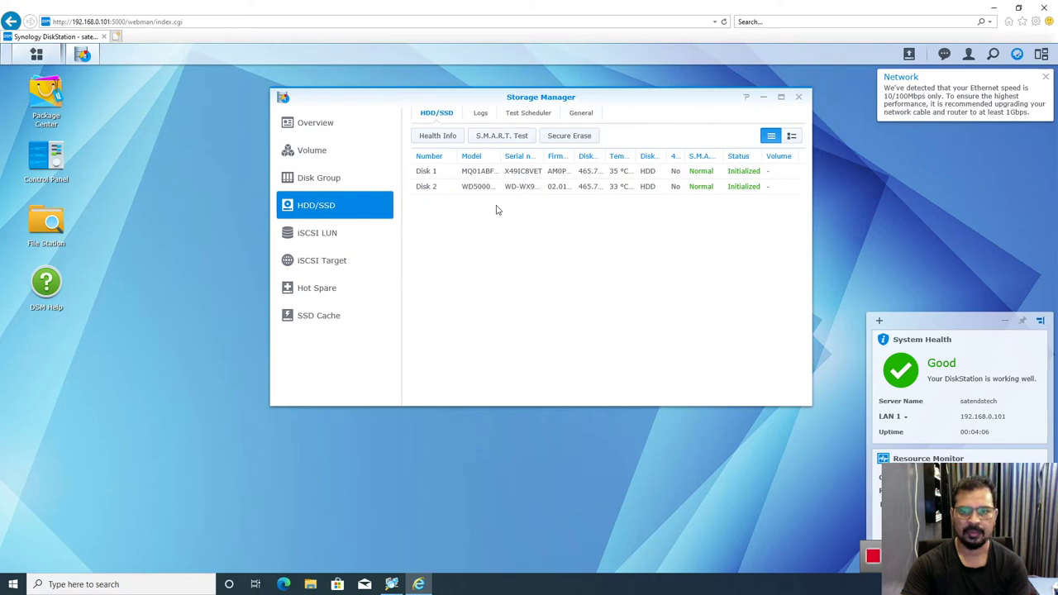
{"action": "left_click", "coordinate": [780, 97]}
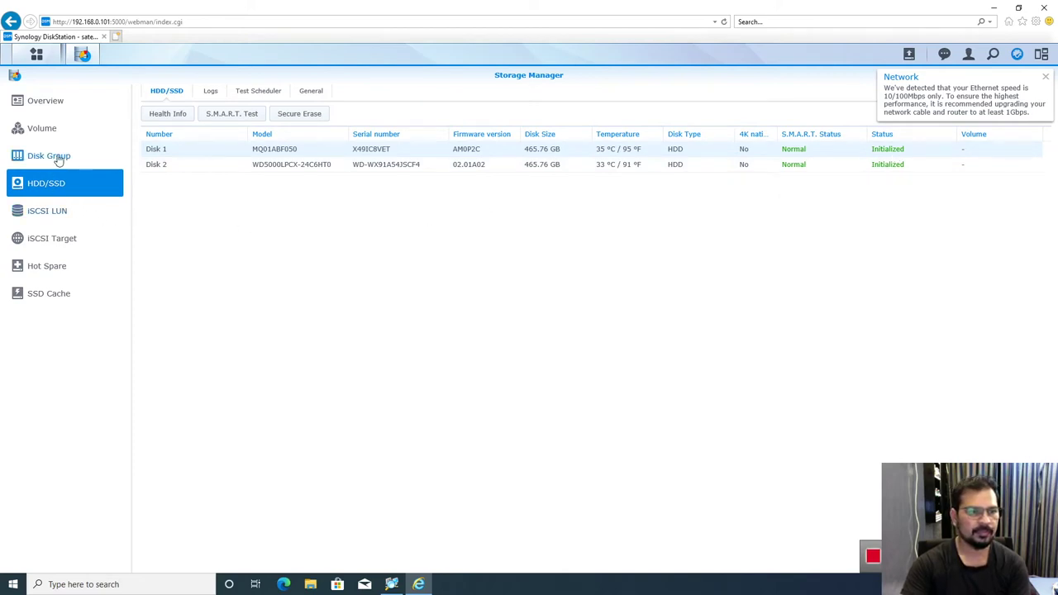
Step: Confirm no volume or disk group exists yet and start creating a new disk group
{"action": "left_click", "coordinate": [41, 136]}
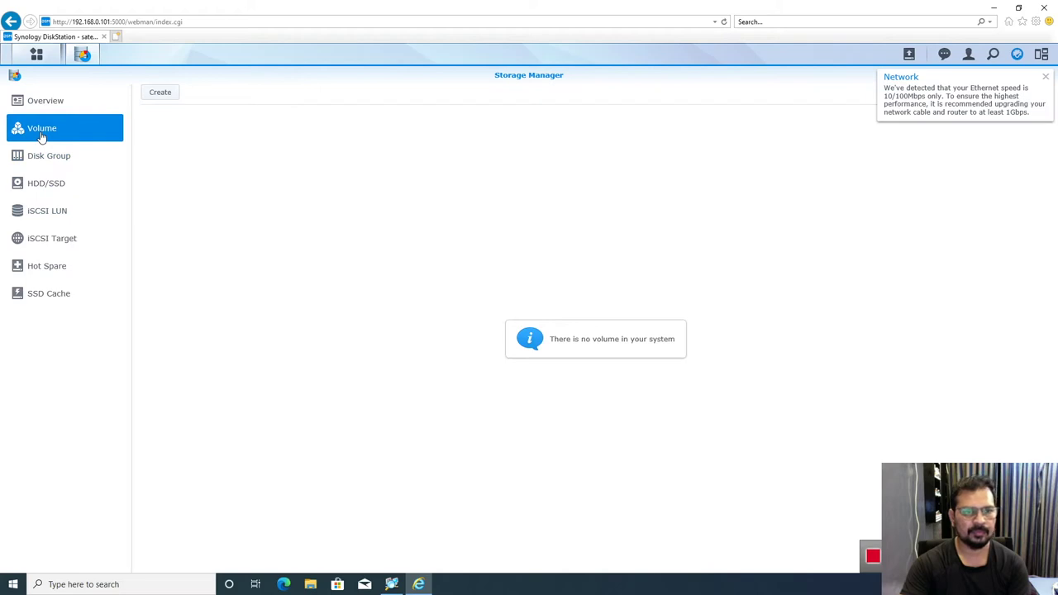
{"action": "left_click", "coordinate": [58, 170]}
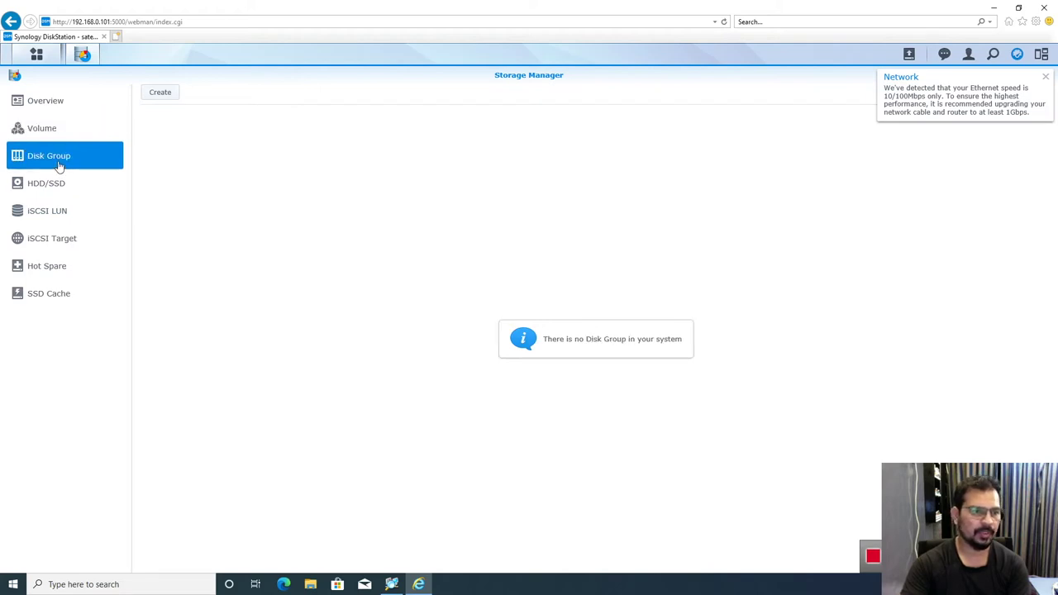
{"action": "left_click", "coordinate": [52, 193]}
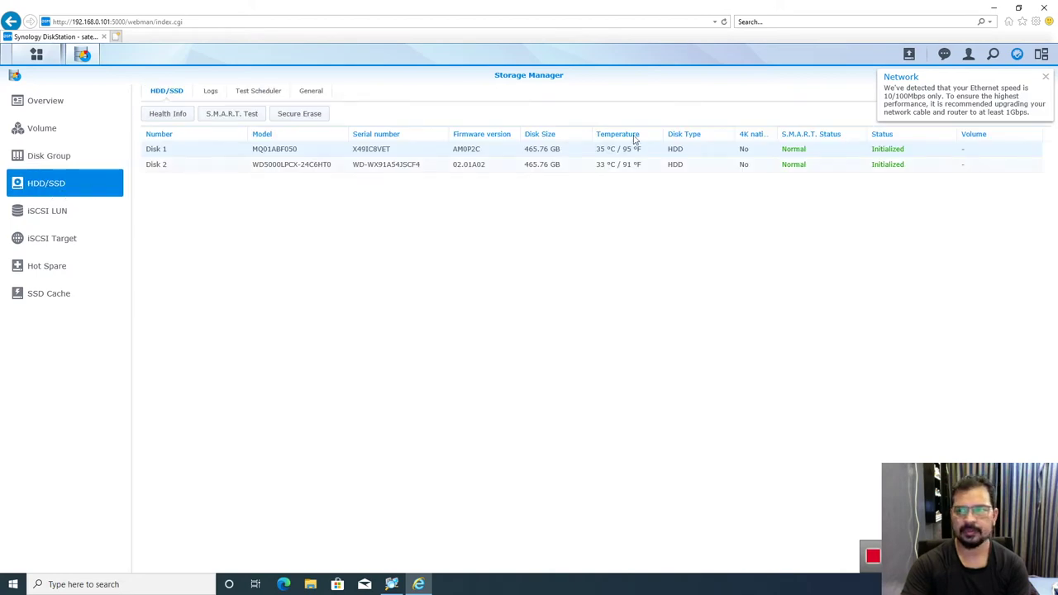
{"action": "left_click", "coordinate": [1046, 76]}
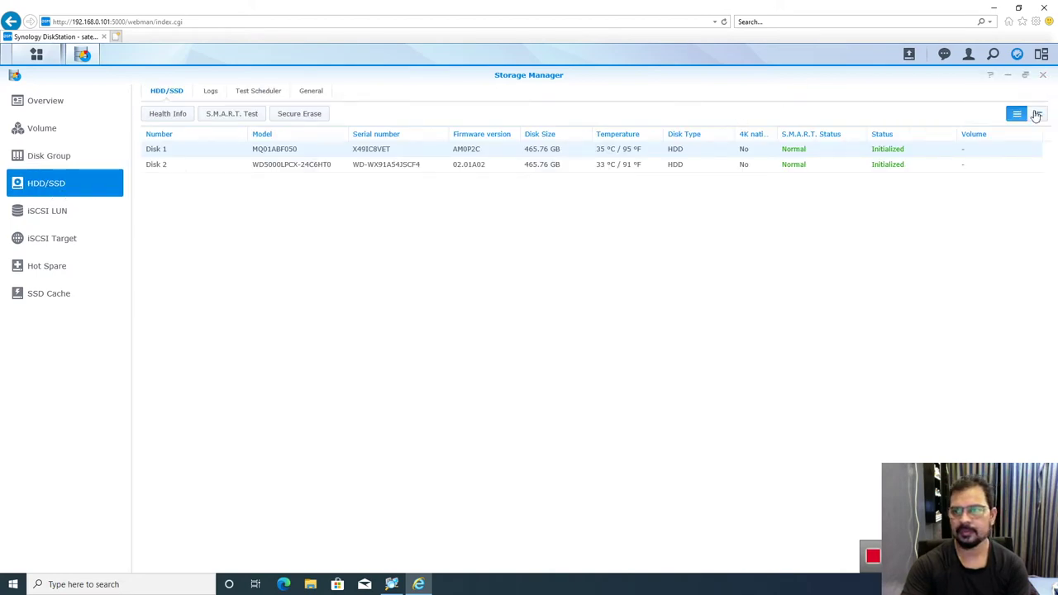
{"action": "left_click", "coordinate": [46, 134]}
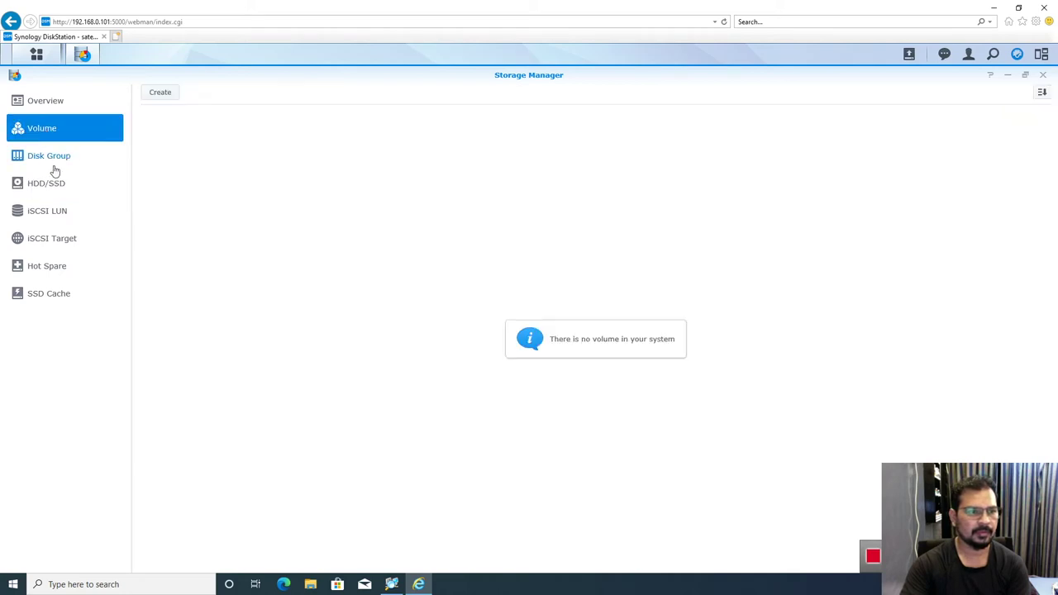
{"action": "left_click", "coordinate": [50, 166]}
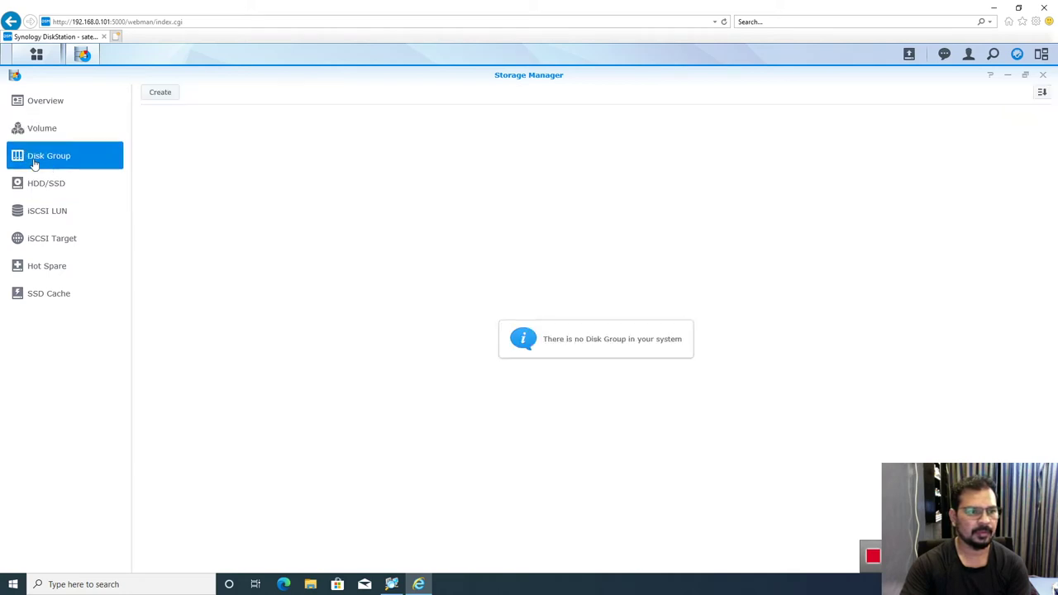
{"action": "left_click", "coordinate": [162, 96]}
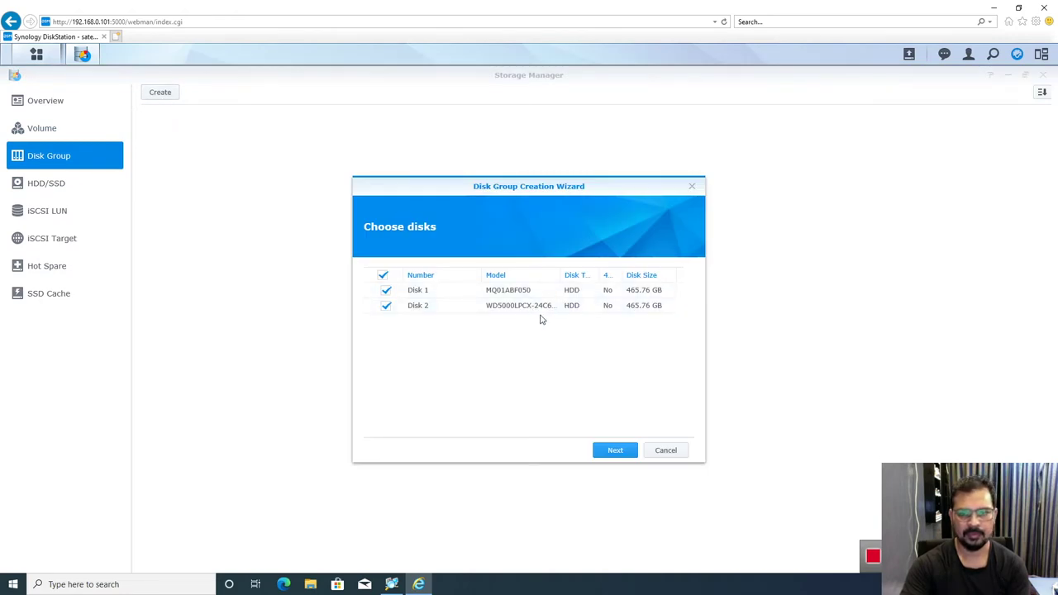
Step: Build a RAID 1 disk group from Disks 1 and 2 without a disk check, then close Storage Manager
{"action": "left_click", "coordinate": [615, 450]}
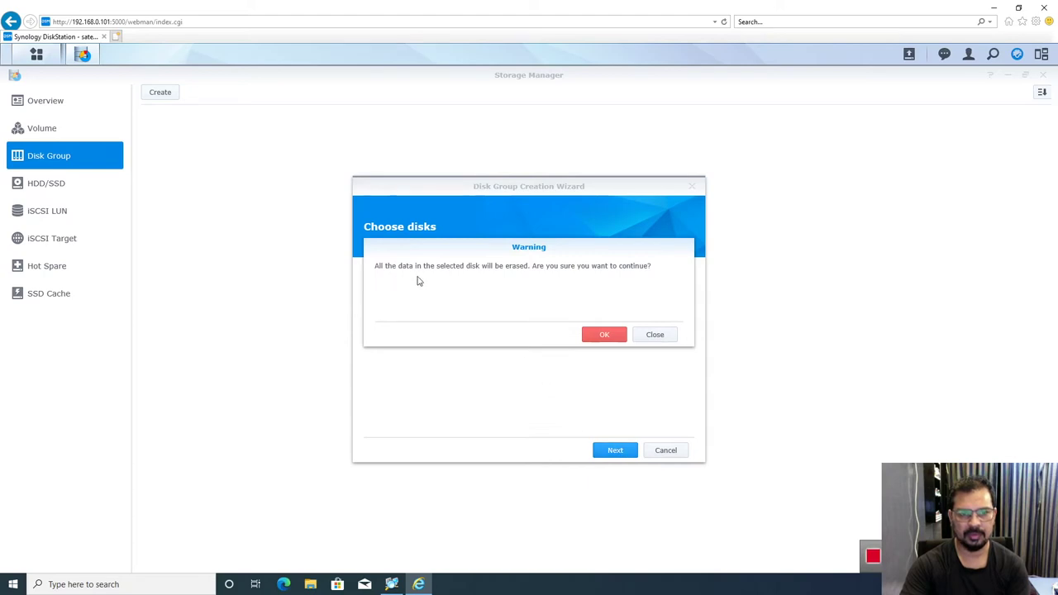
{"action": "left_click", "coordinate": [602, 332]}
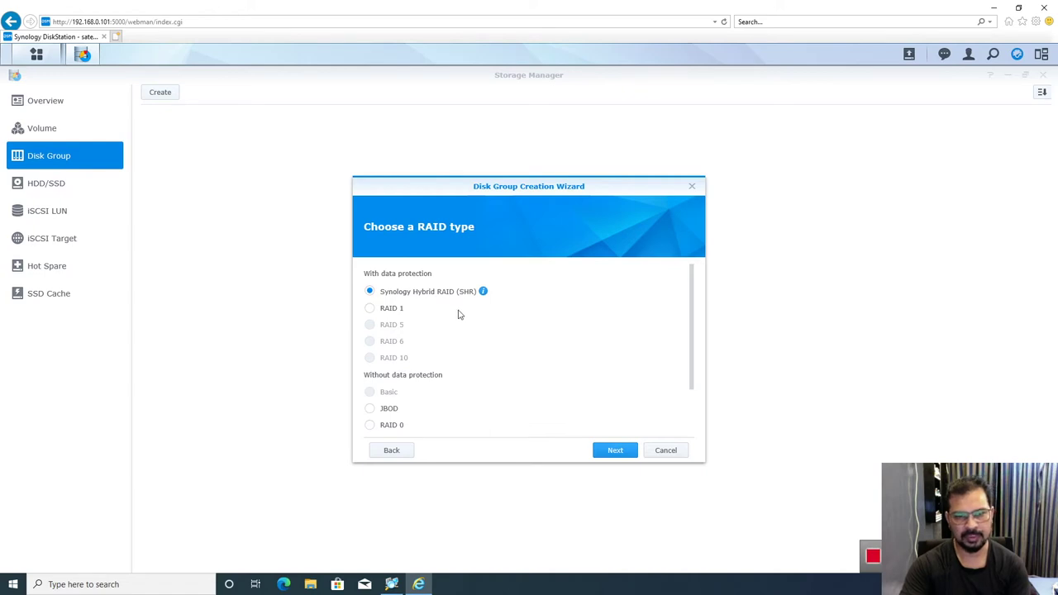
{"action": "left_click", "coordinate": [370, 308]}
{"action": "scroll", "coordinate": [512, 357], "scroll_direction": "down", "scroll_amount": 1}
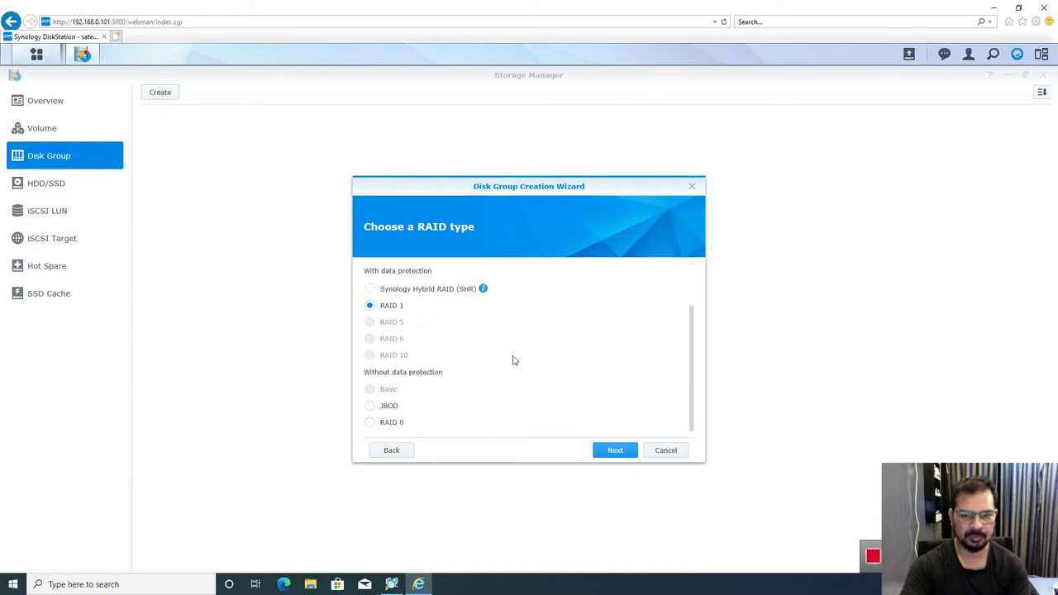
{"action": "left_click", "coordinate": [611, 452]}
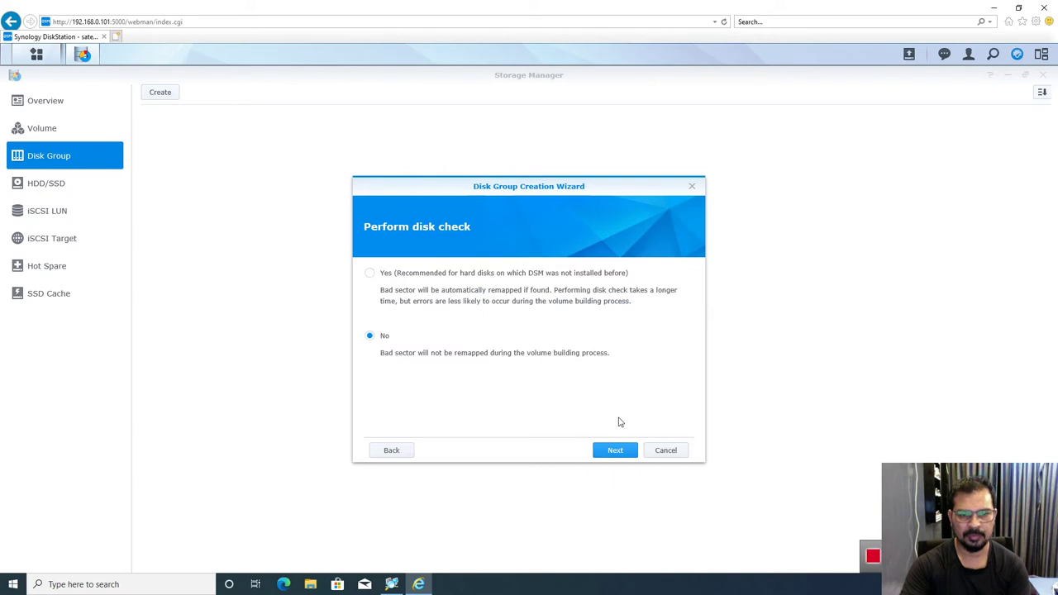
{"action": "left_click", "coordinate": [614, 453]}
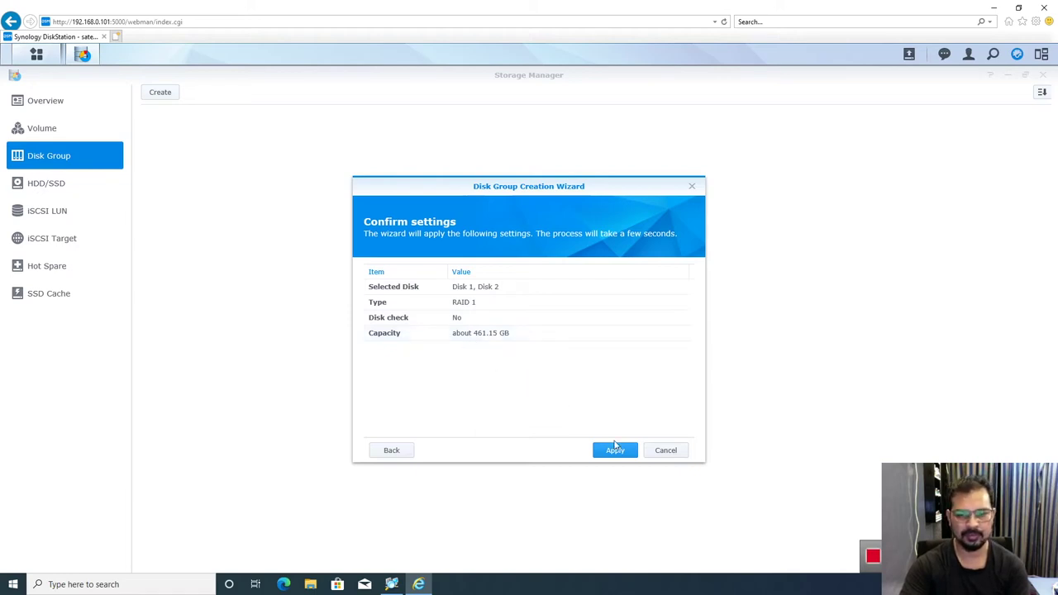
{"action": "left_click", "coordinate": [616, 453]}
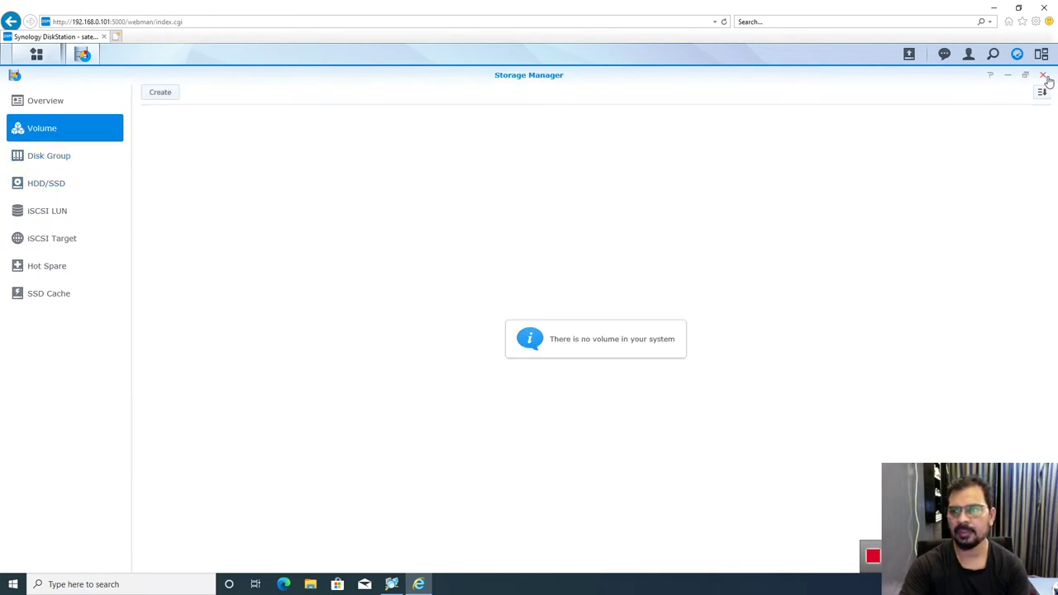
{"action": "left_click", "coordinate": [1042, 76]}
Step: Try creating a shared folder in Control Panel and dismiss the 'No available volume' warning
{"action": "left_click", "coordinate": [47, 159]}
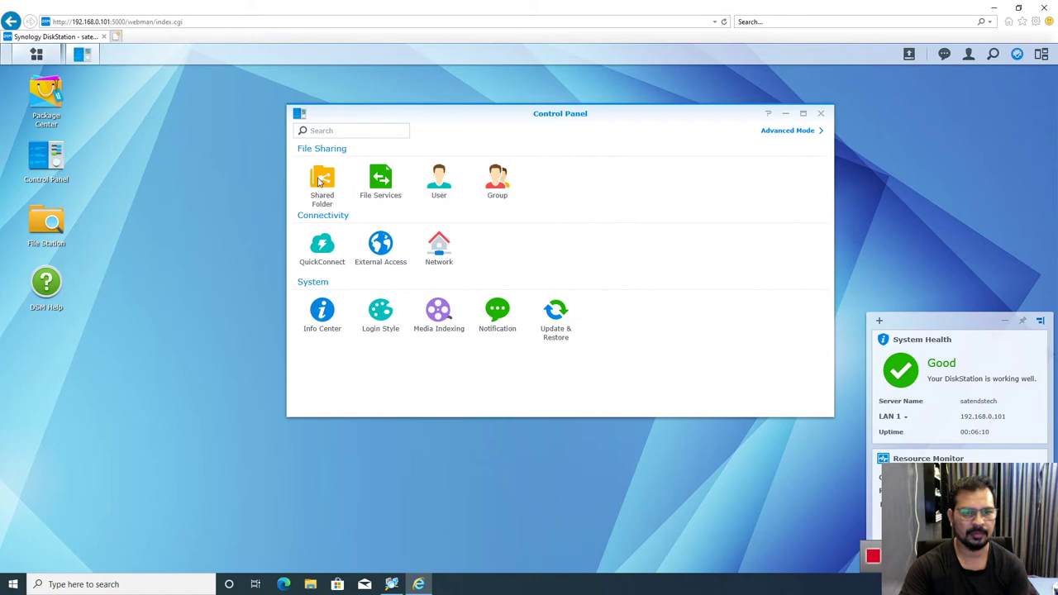
{"action": "left_click", "coordinate": [322, 183]}
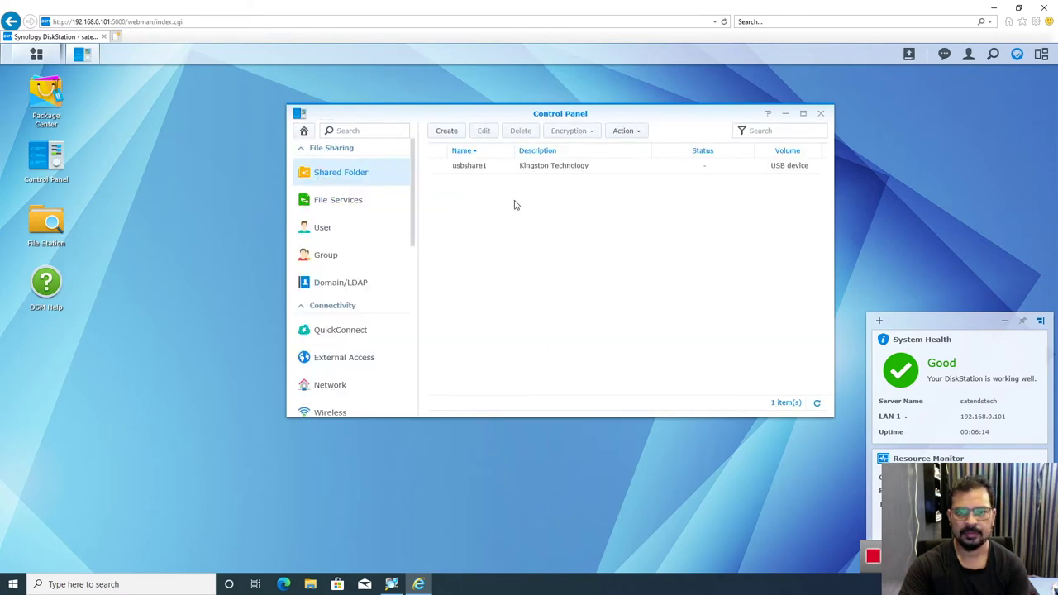
{"action": "left_click", "coordinate": [451, 134]}
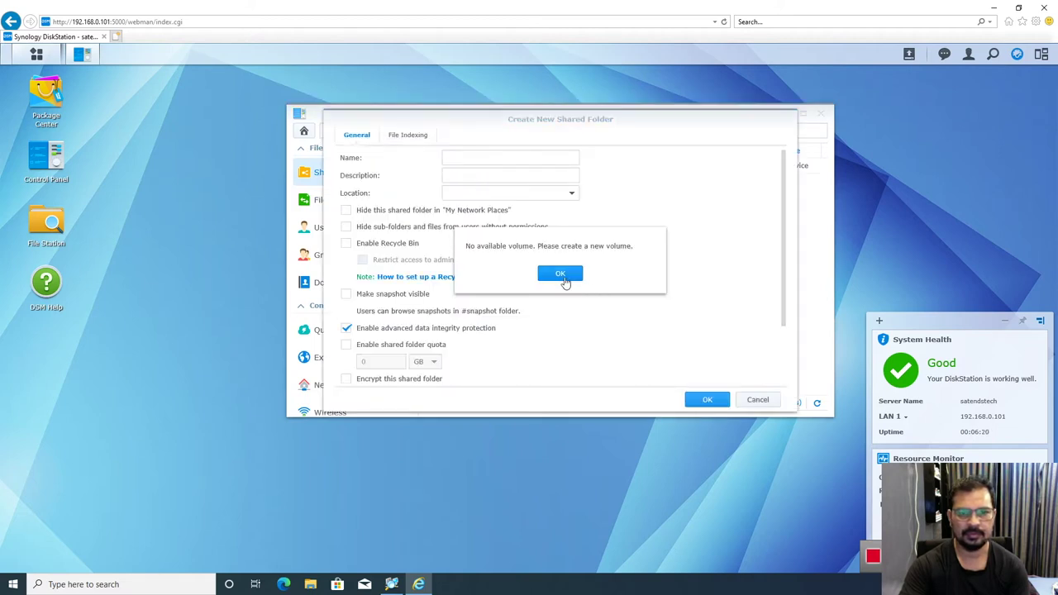
{"action": "left_click", "coordinate": [557, 272]}
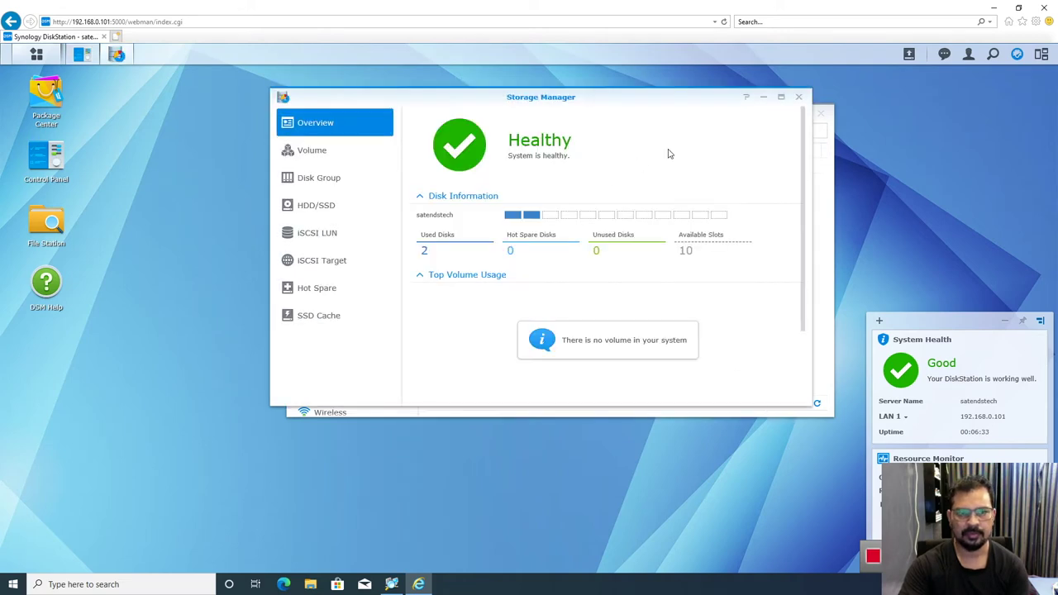
Step: Create Volume 1 as a custom multiple-volumes-on-RAID volume on Disk Group 1, using all 461 GB
{"action": "left_click", "coordinate": [337, 157]}
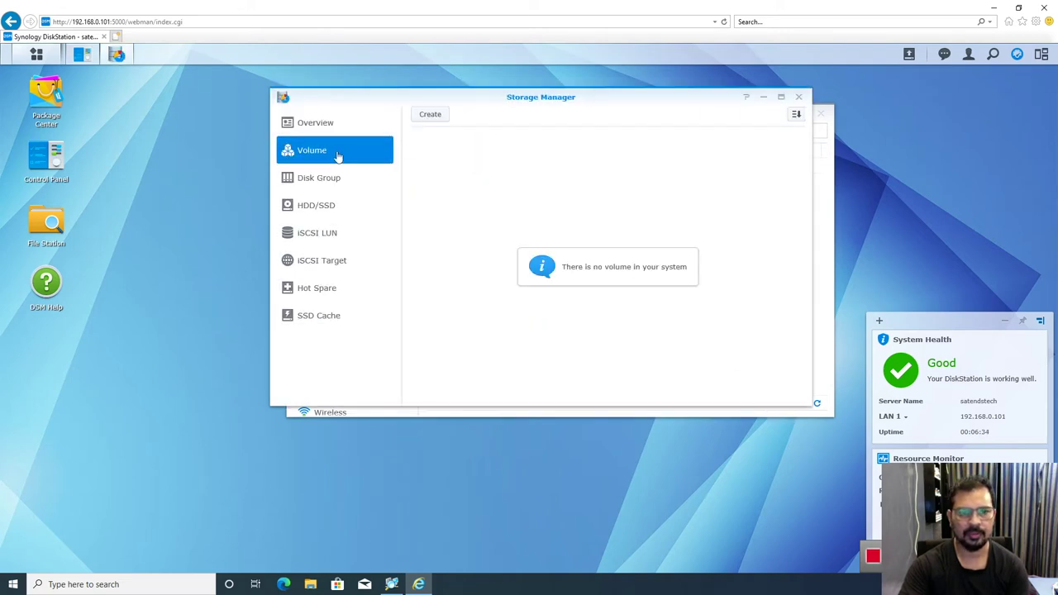
{"action": "left_click", "coordinate": [428, 115]}
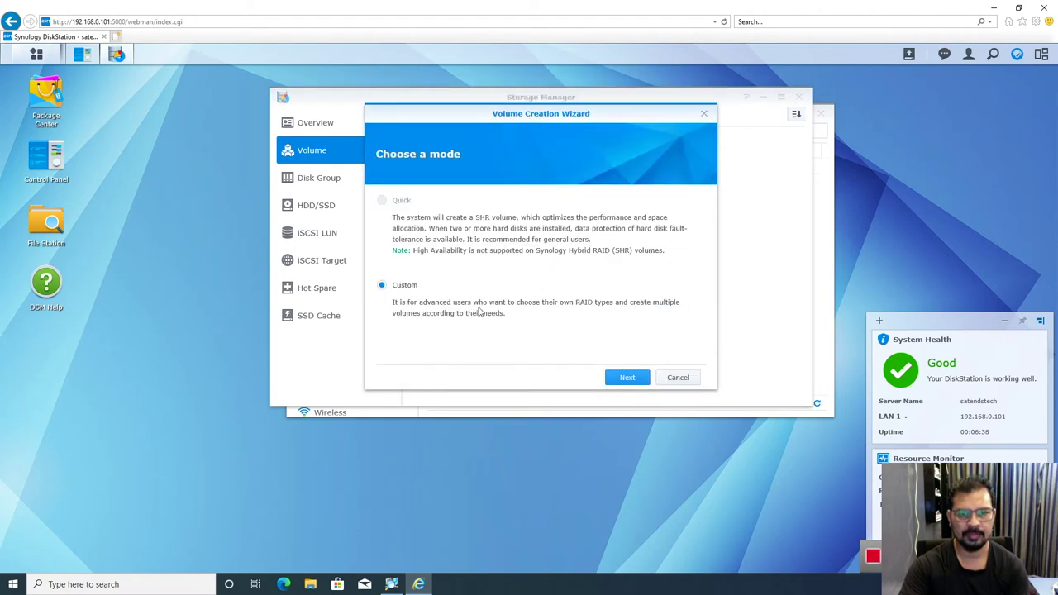
{"action": "left_click", "coordinate": [635, 379]}
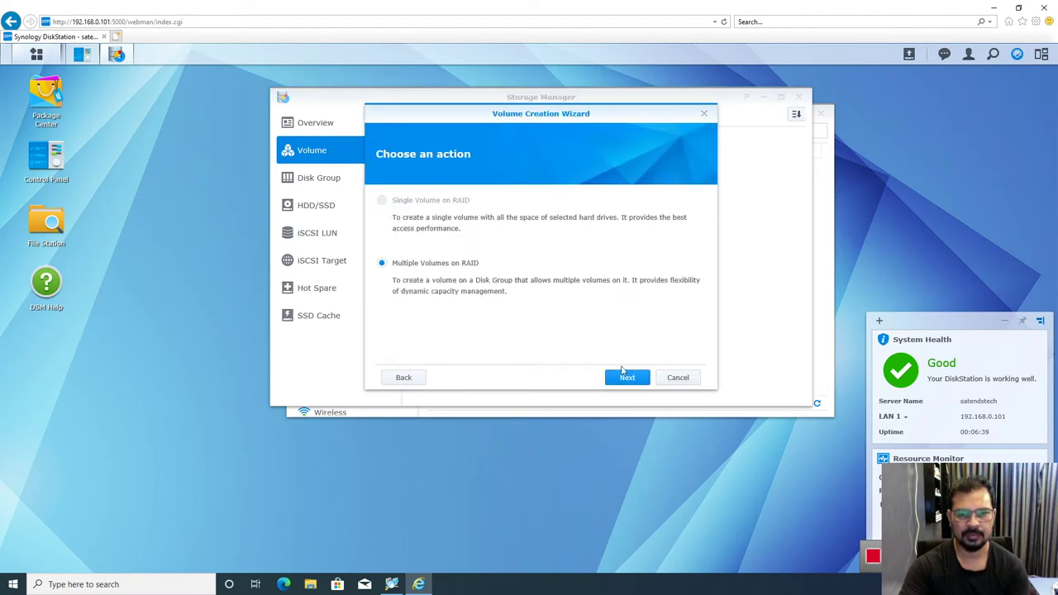
{"action": "left_click", "coordinate": [628, 380]}
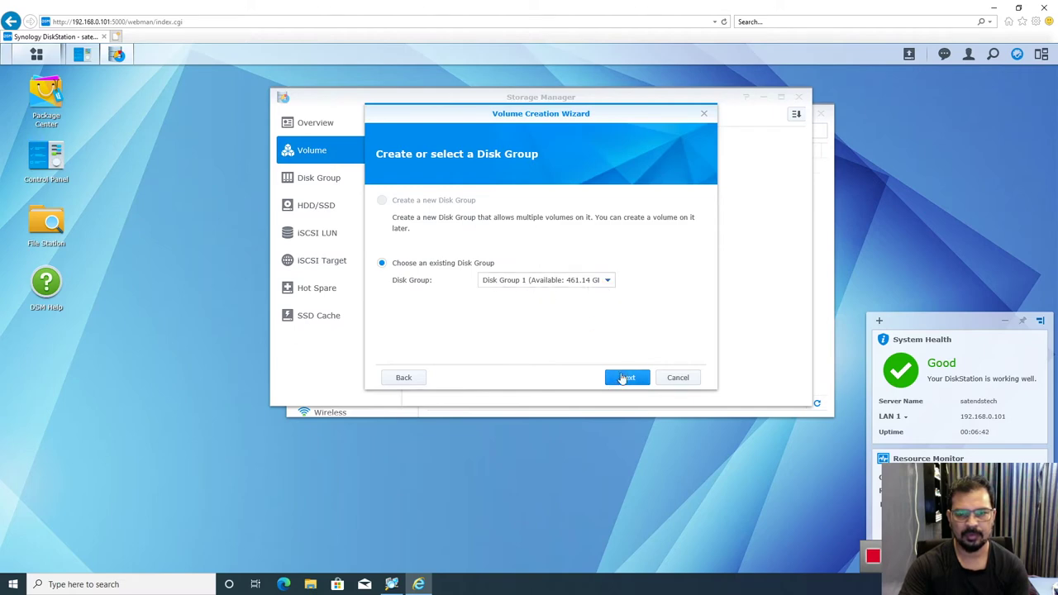
{"action": "left_click", "coordinate": [619, 283]}
{"action": "left_click", "coordinate": [650, 279]}
{"action": "left_click", "coordinate": [627, 378]}
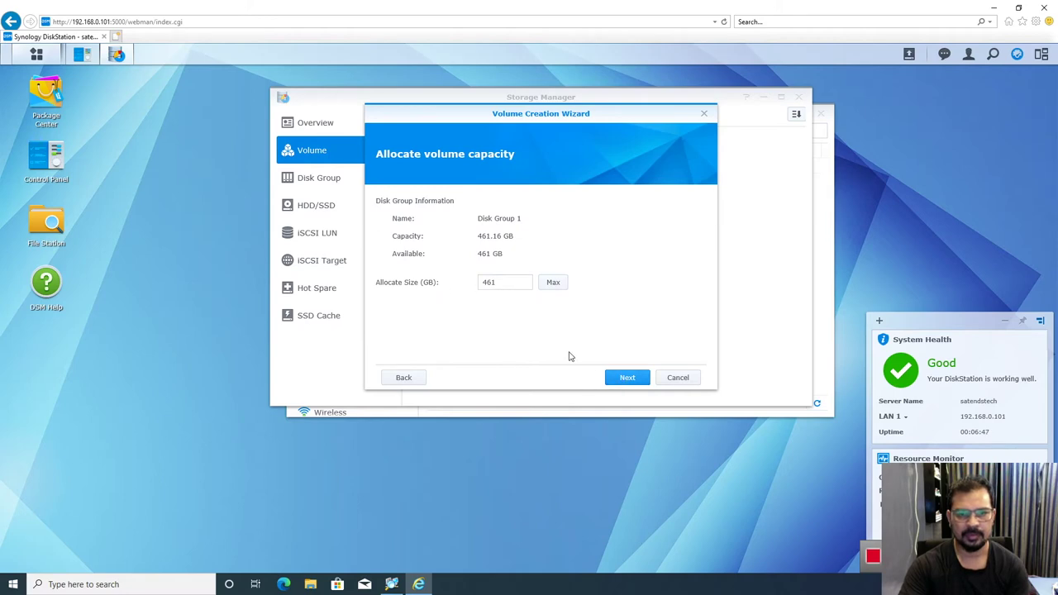
{"action": "left_click", "coordinate": [627, 377]}
{"action": "left_click", "coordinate": [626, 377]}
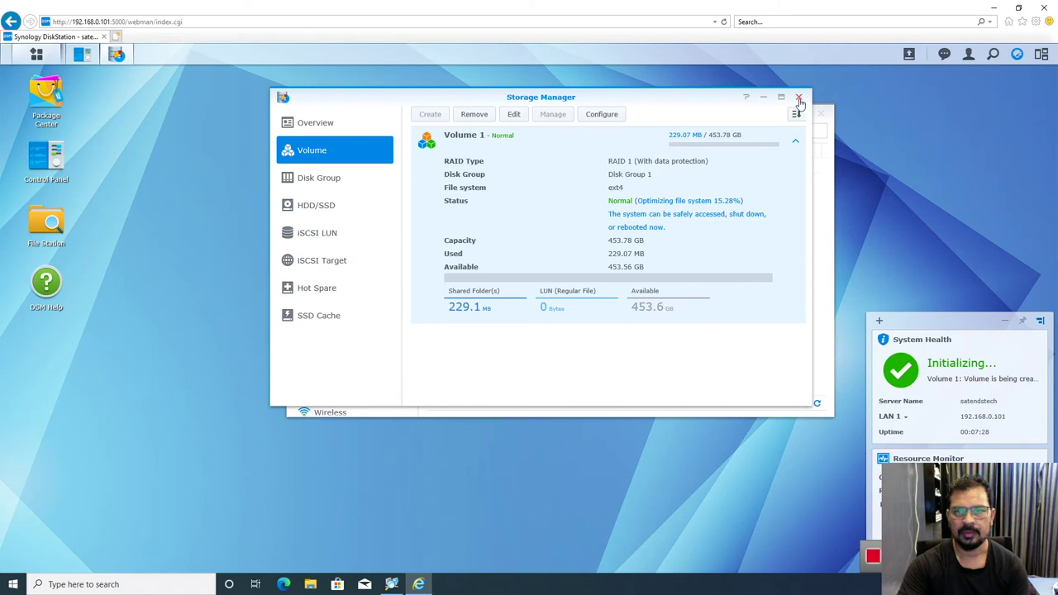
{"action": "left_click", "coordinate": [799, 98]}
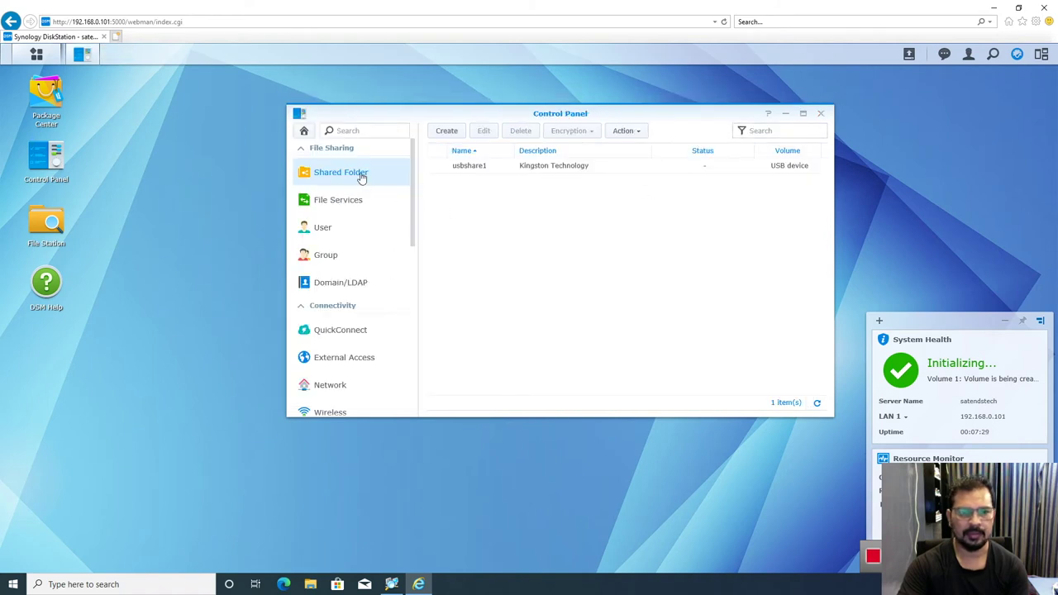
Step: Create a shared folder named Accounts, leaving it visible in network places
{"action": "left_click", "coordinate": [447, 131]}
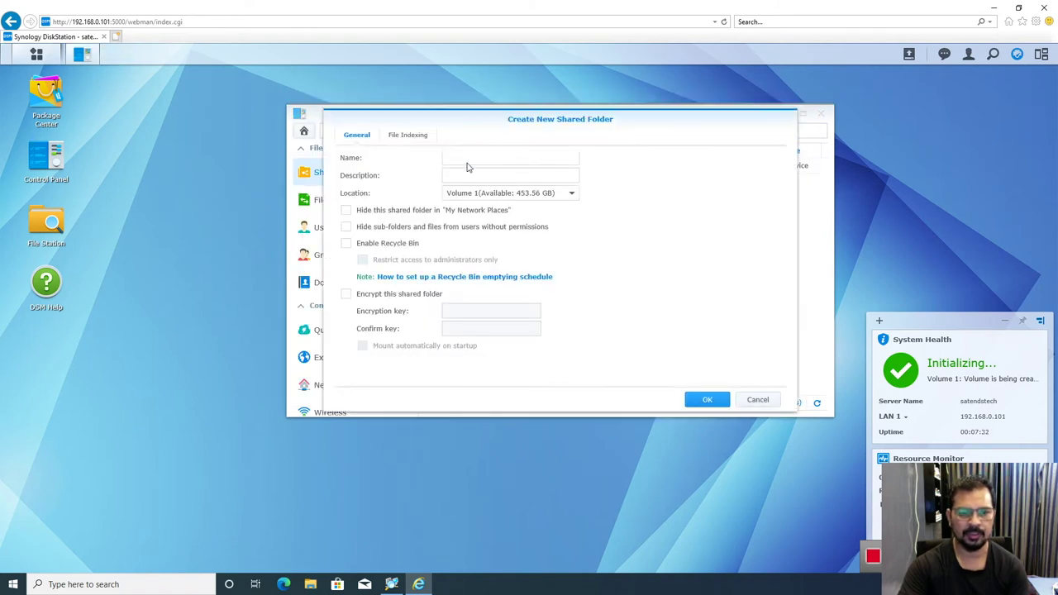
{"action": "left_click", "coordinate": [461, 154]}
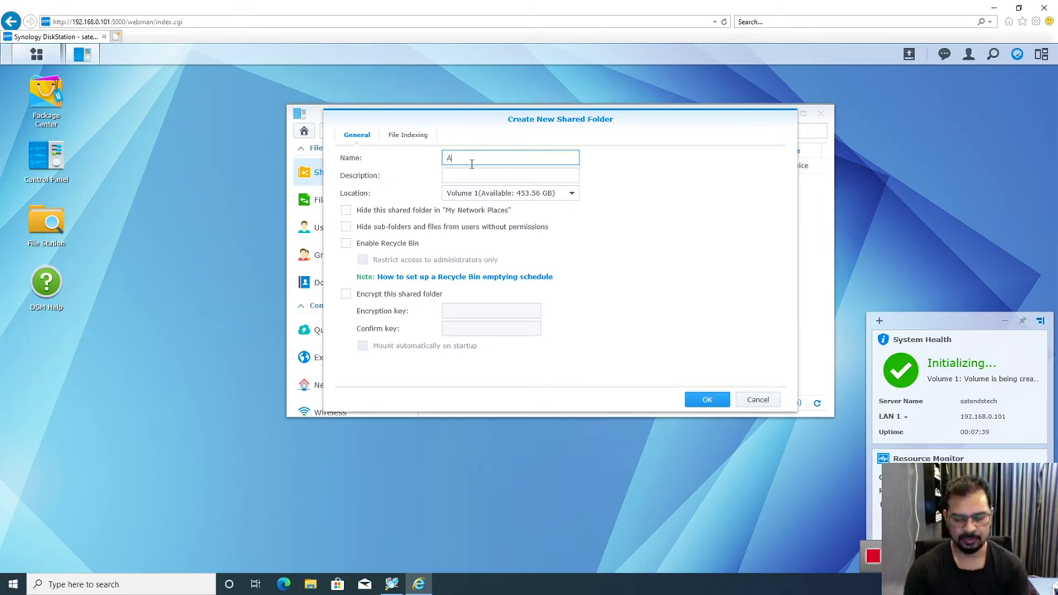
{"action": "type", "text": "Accounts"}
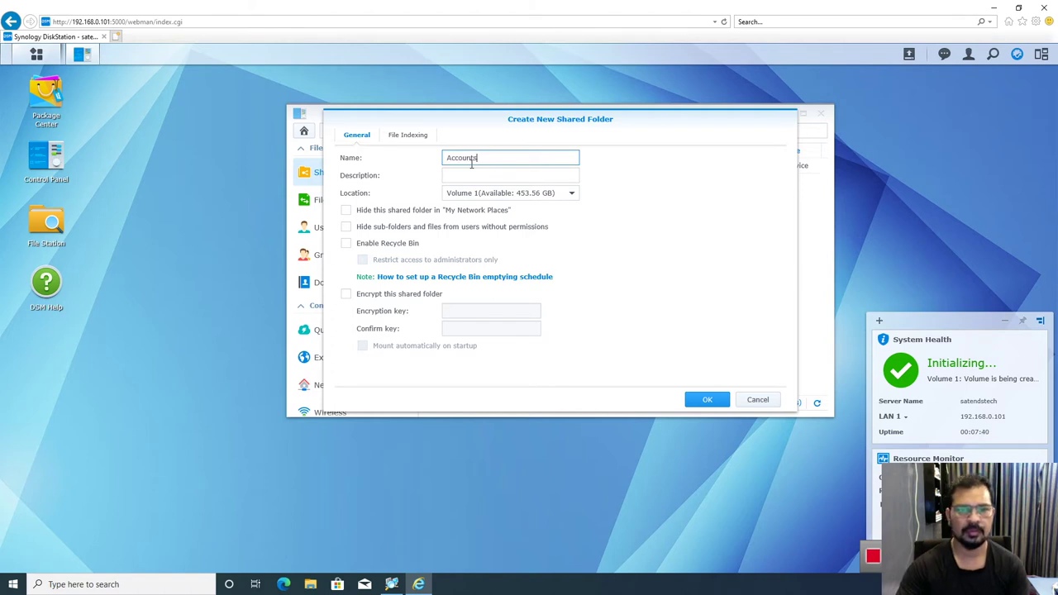
{"action": "left_click", "coordinate": [463, 176]}
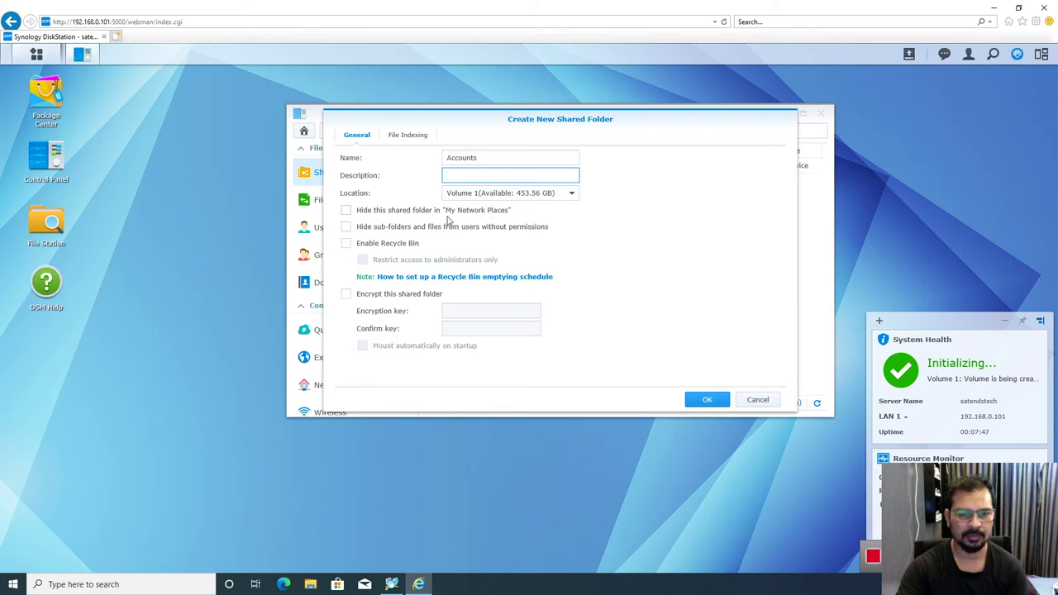
{"action": "left_click", "coordinate": [346, 211]}
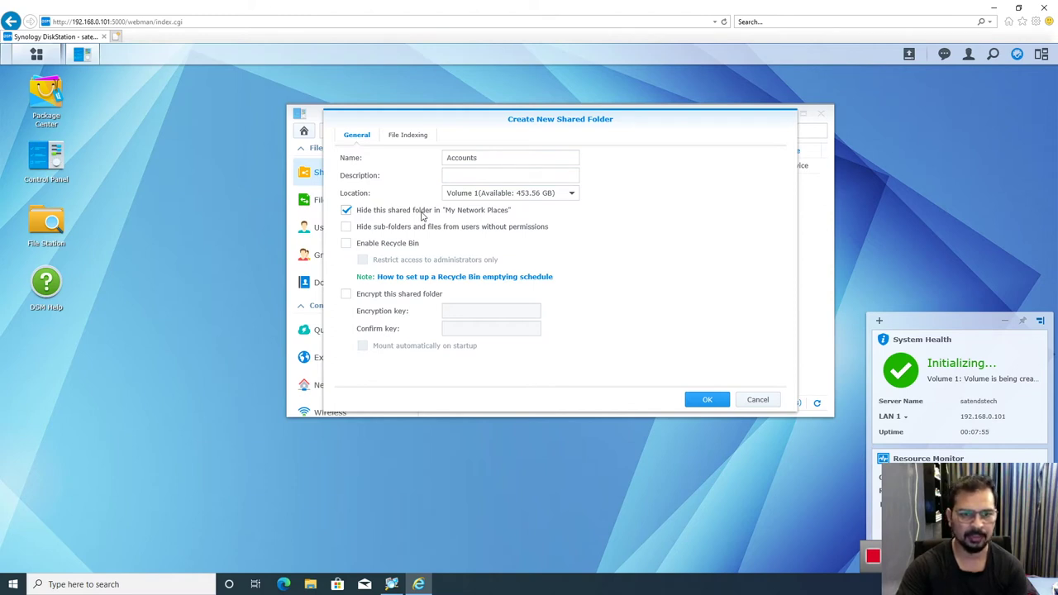
{"action": "left_click", "coordinate": [346, 211]}
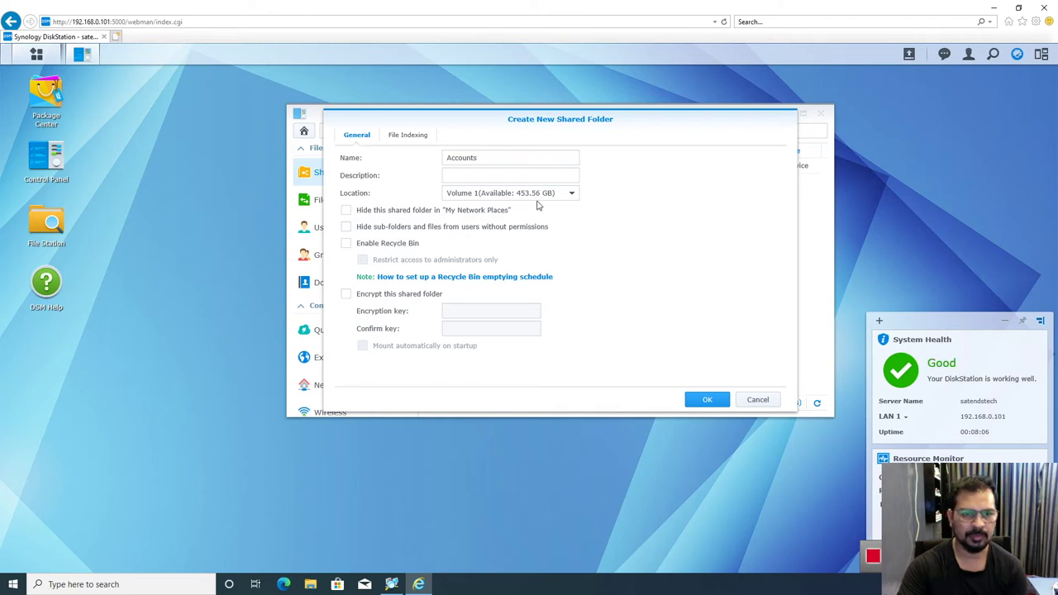
{"action": "left_click", "coordinate": [708, 404]}
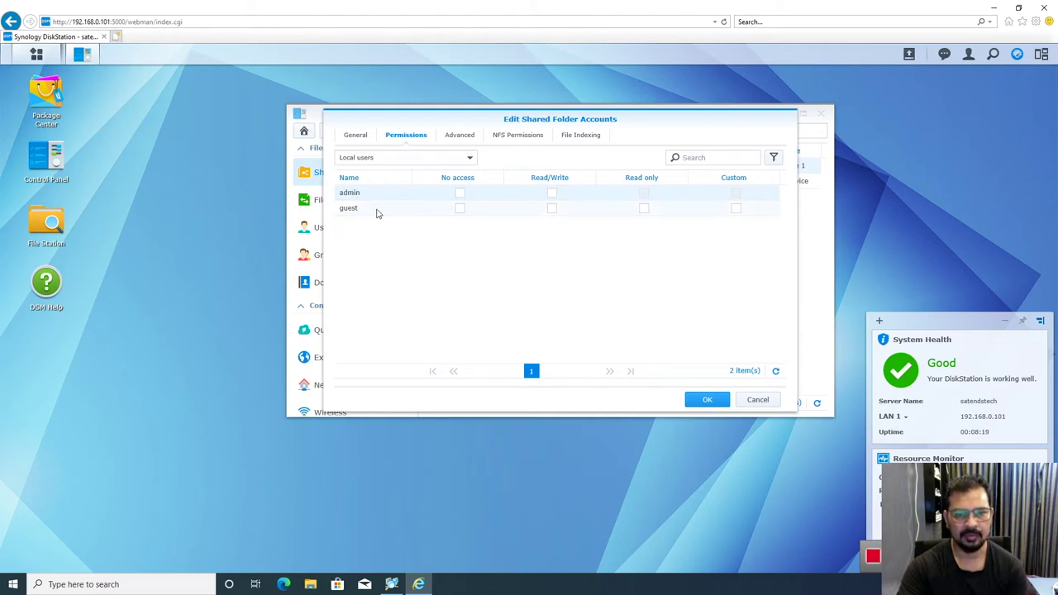
Step: Grant the local admin user Read/Write permission on Accounts and save
{"action": "left_click", "coordinate": [469, 162]}
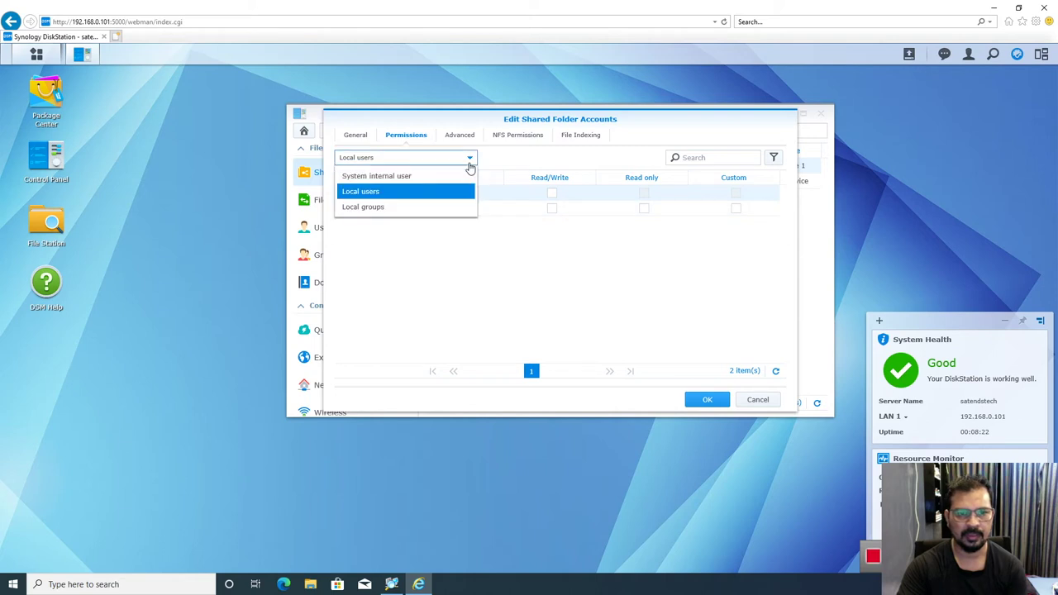
{"action": "left_click", "coordinate": [470, 159]}
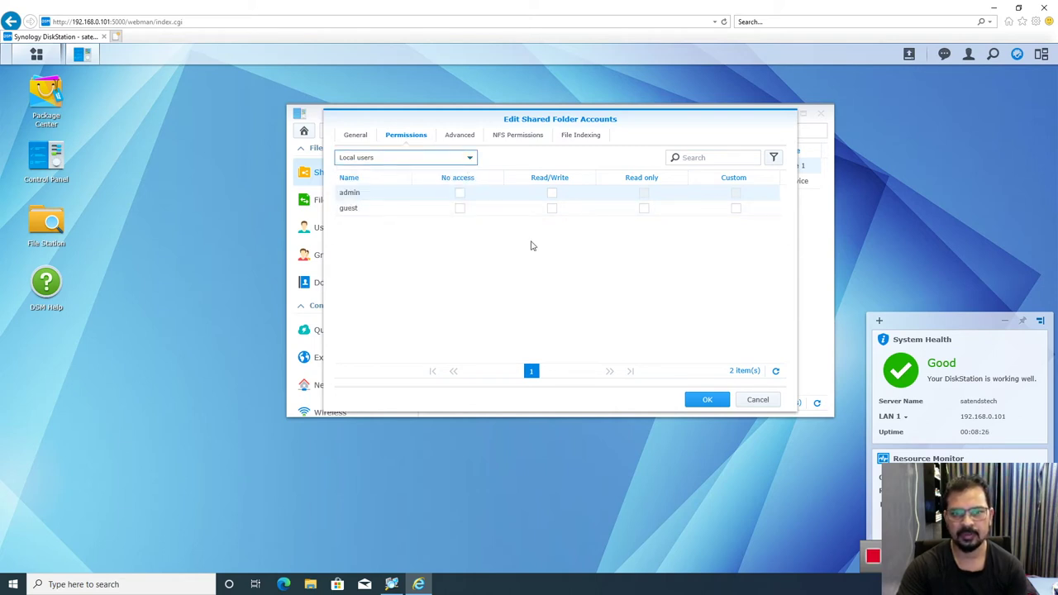
{"action": "left_click", "coordinate": [553, 192]}
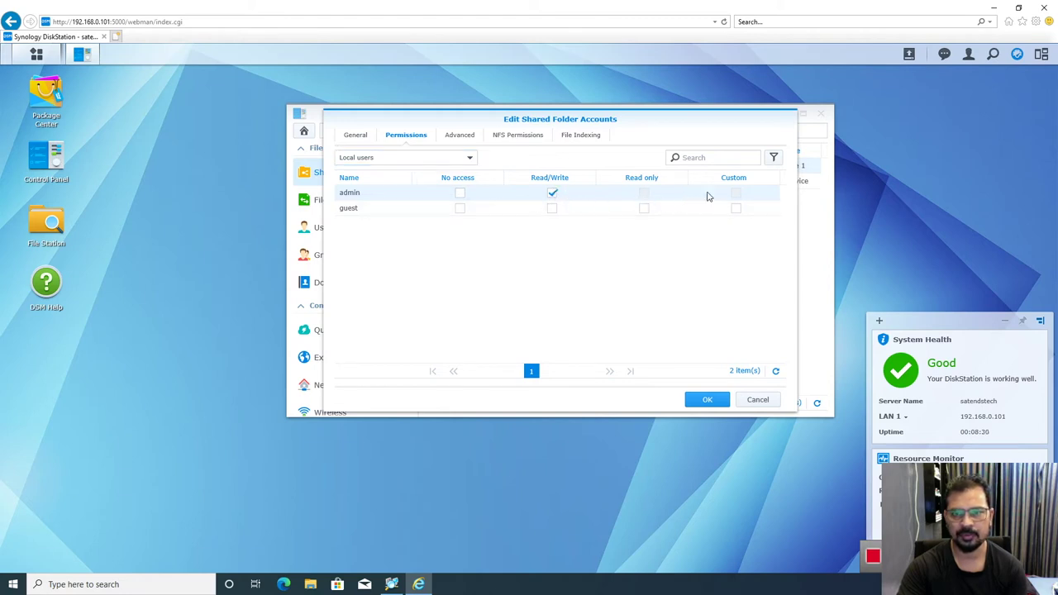
{"action": "left_click", "coordinate": [707, 400]}
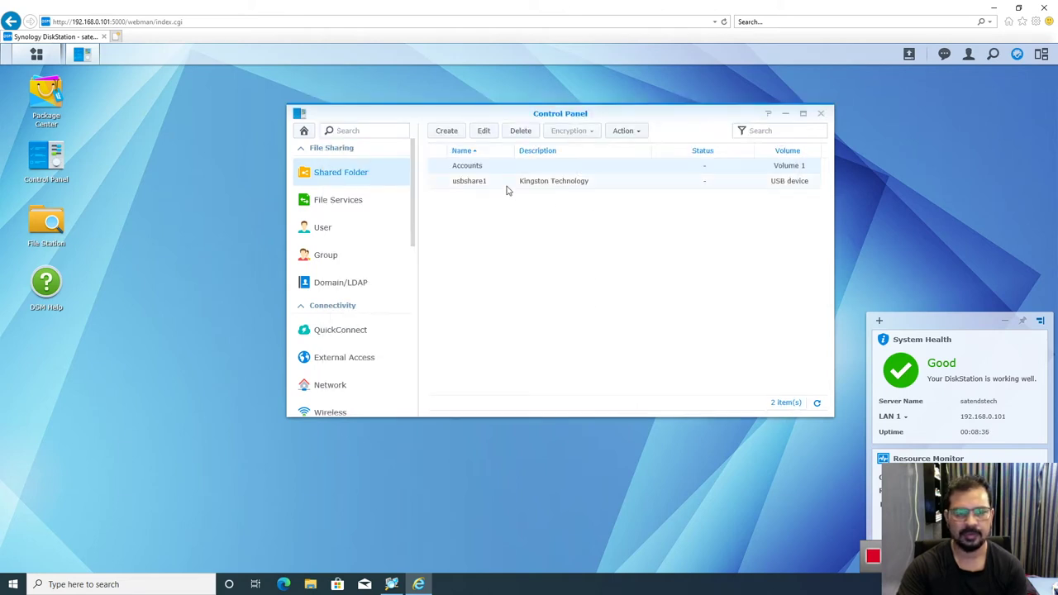
Step: Start a new user named Test from the User list and fill in its details
{"action": "left_click", "coordinate": [315, 227]}
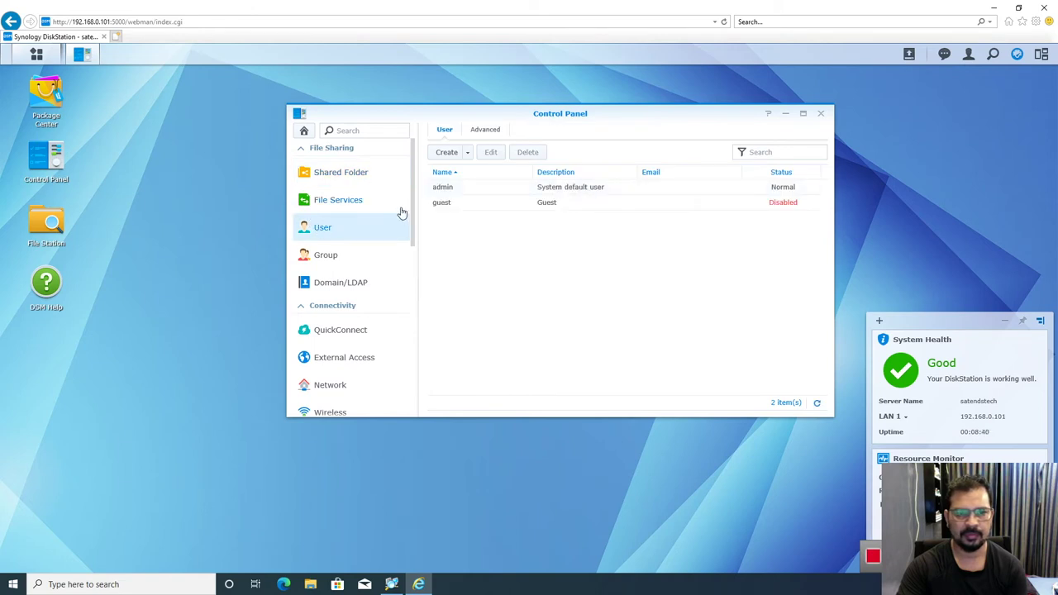
{"action": "left_click", "coordinate": [468, 153]}
{"action": "left_click", "coordinate": [463, 172]}
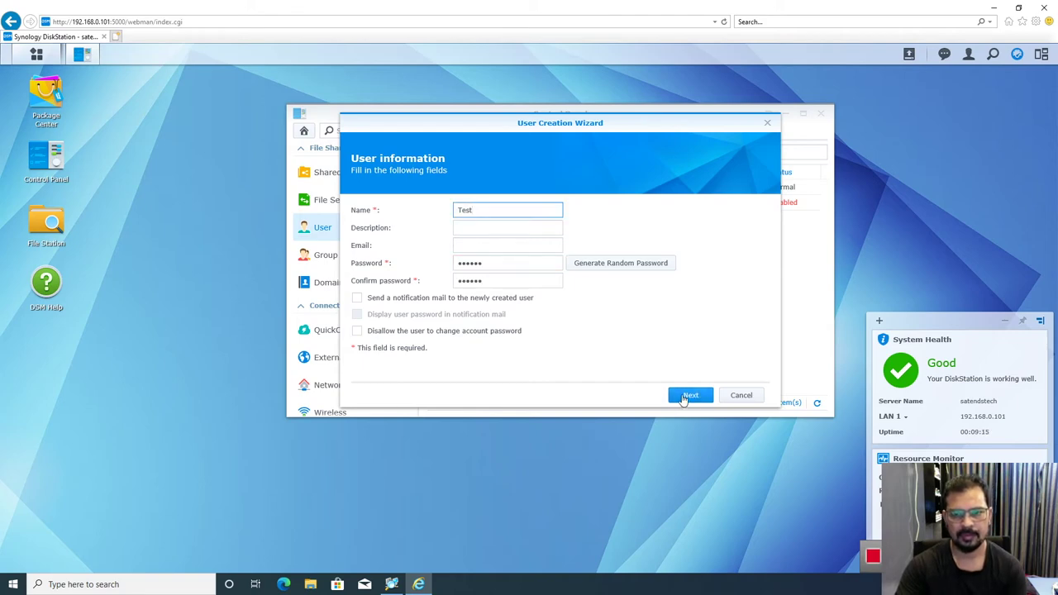
{"action": "left_click", "coordinate": [686, 395]}
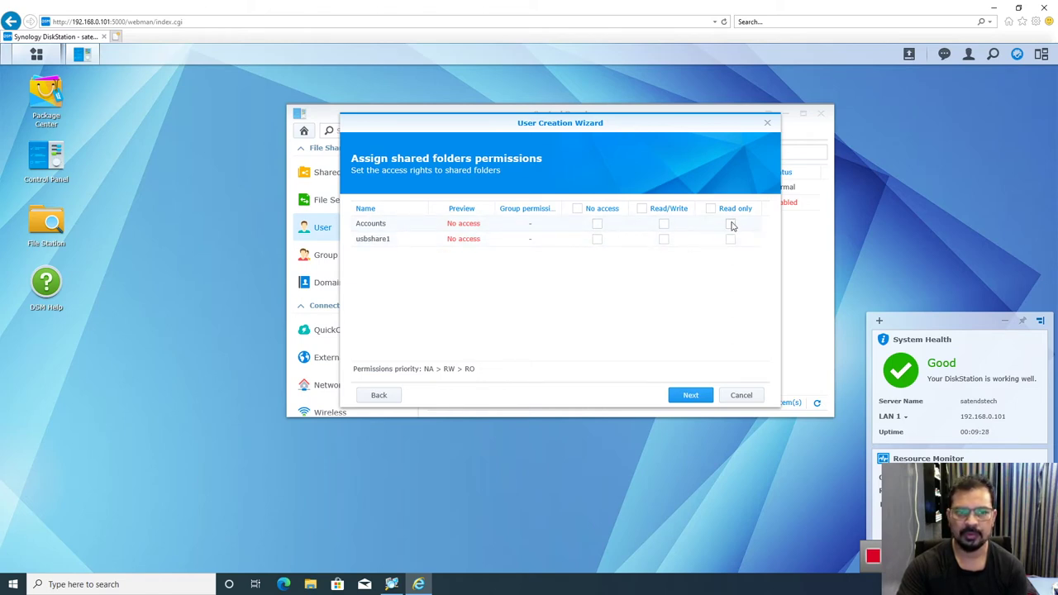
Step: Give Test read-only access to Accounts and finish the remaining wizard pages to create it
{"action": "left_click", "coordinate": [732, 225]}
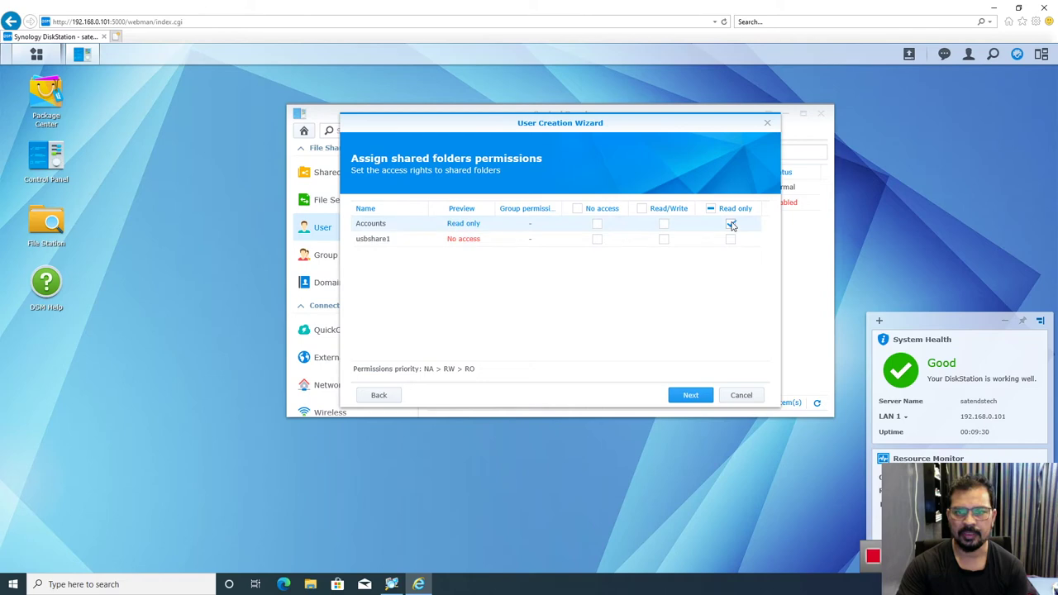
{"action": "left_click", "coordinate": [691, 396]}
{"action": "left_click", "coordinate": [690, 397]}
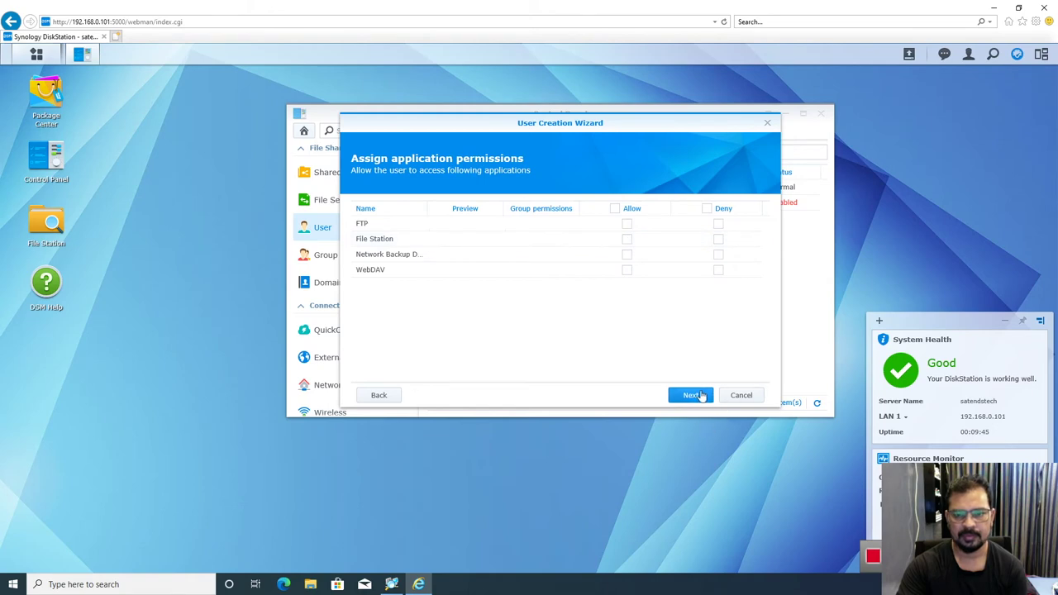
{"action": "left_click", "coordinate": [693, 396]}
{"action": "left_click", "coordinate": [691, 396]}
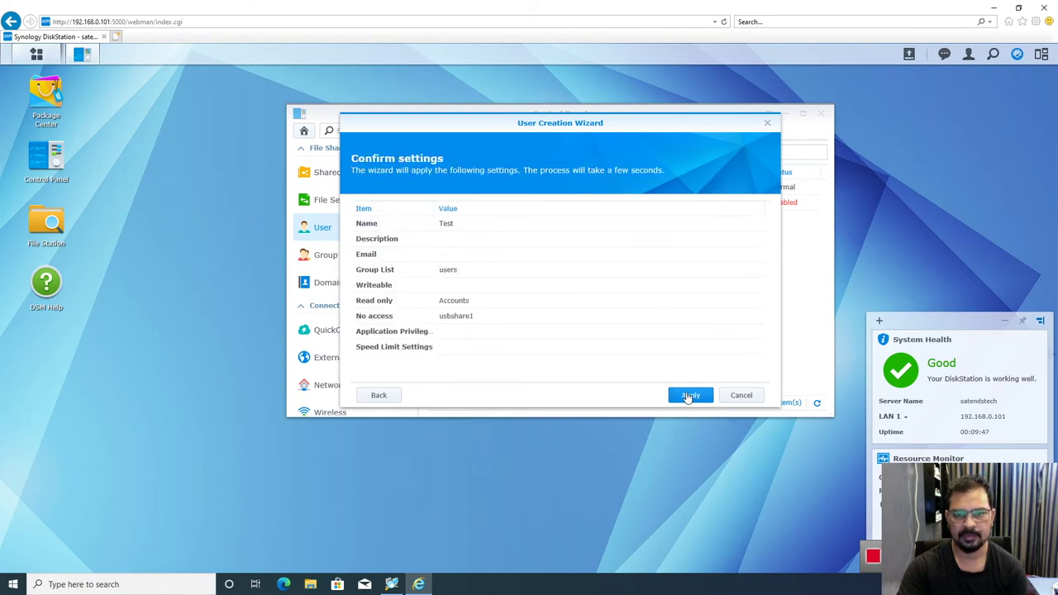
{"action": "left_click", "coordinate": [688, 396]}
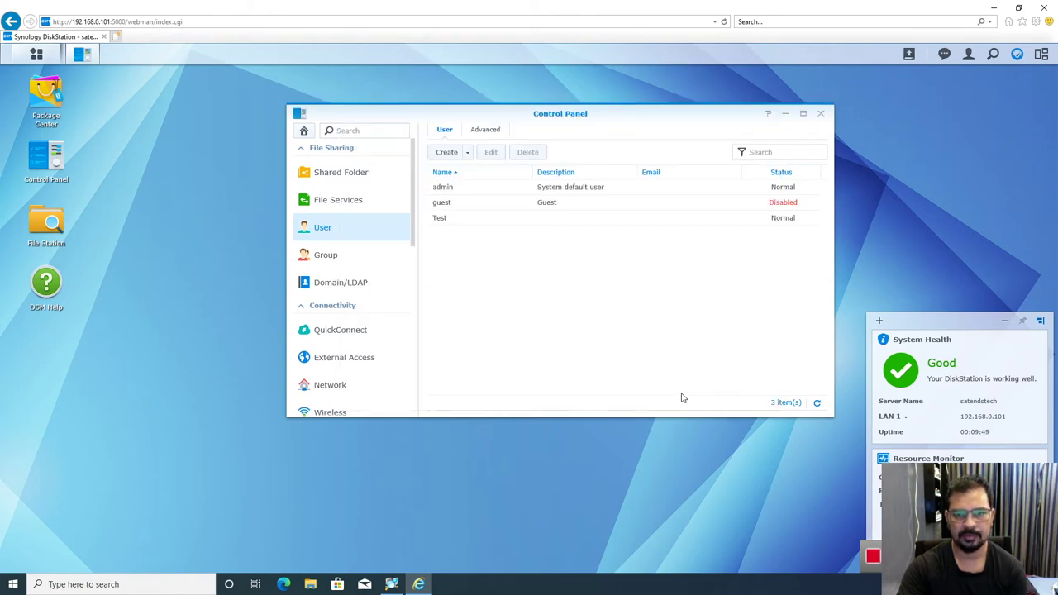
Step: Confirm Test is read-only in the Accounts folder permissions, then close them with OK
{"action": "left_click", "coordinate": [436, 222]}
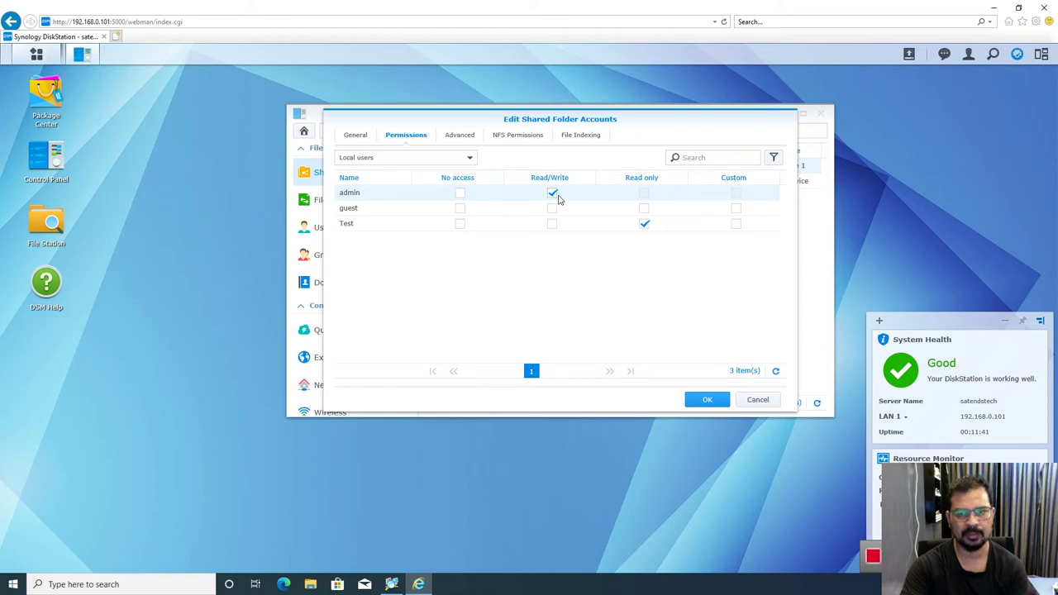
{"action": "left_click", "coordinate": [706, 399]}
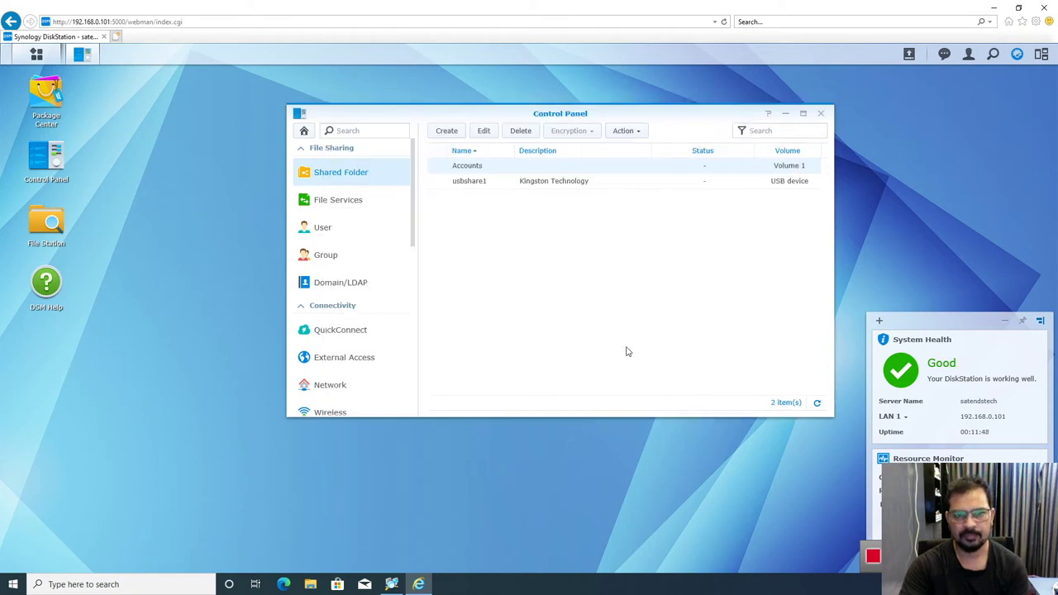
Step: Close the DSM Control Panel, minimize the browser and refresh the desktop
{"action": "left_click", "coordinate": [820, 115]}
{"action": "left_click", "coordinate": [418, 584]}
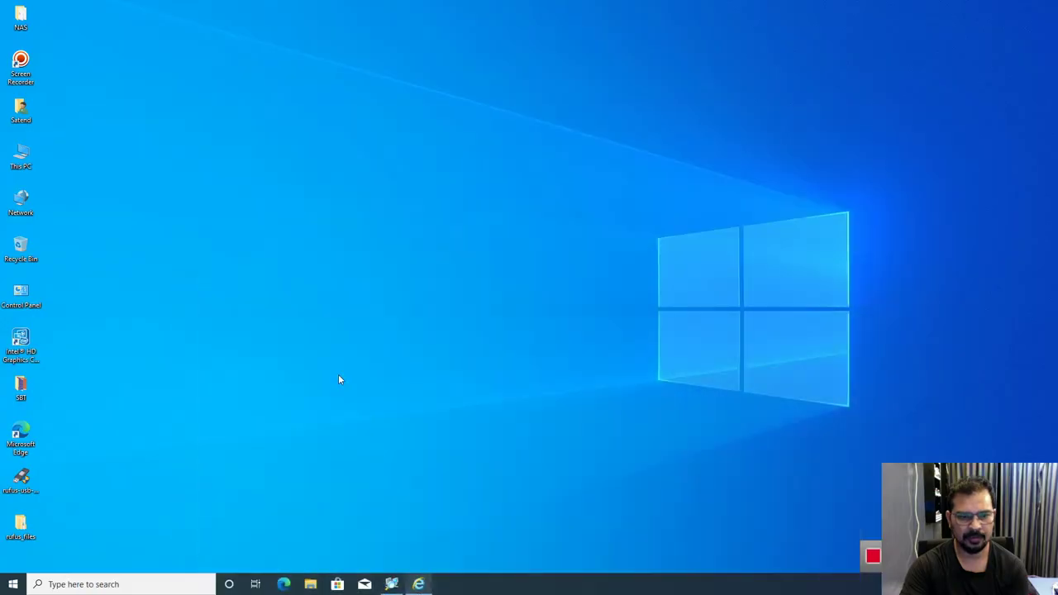
{"action": "right_click", "coordinate": [427, 154]}
{"action": "left_click", "coordinate": [446, 186]}
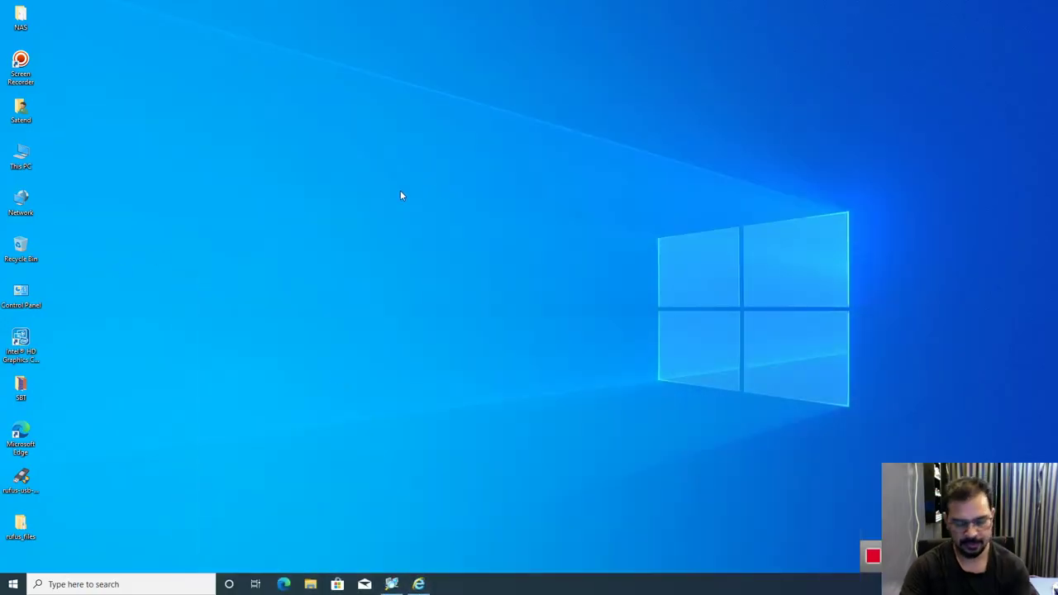
Step: Open the \\satendstech network location from the Run box
{"action": "key", "text": "super+r"}
{"action": "type", "text": "\\"}
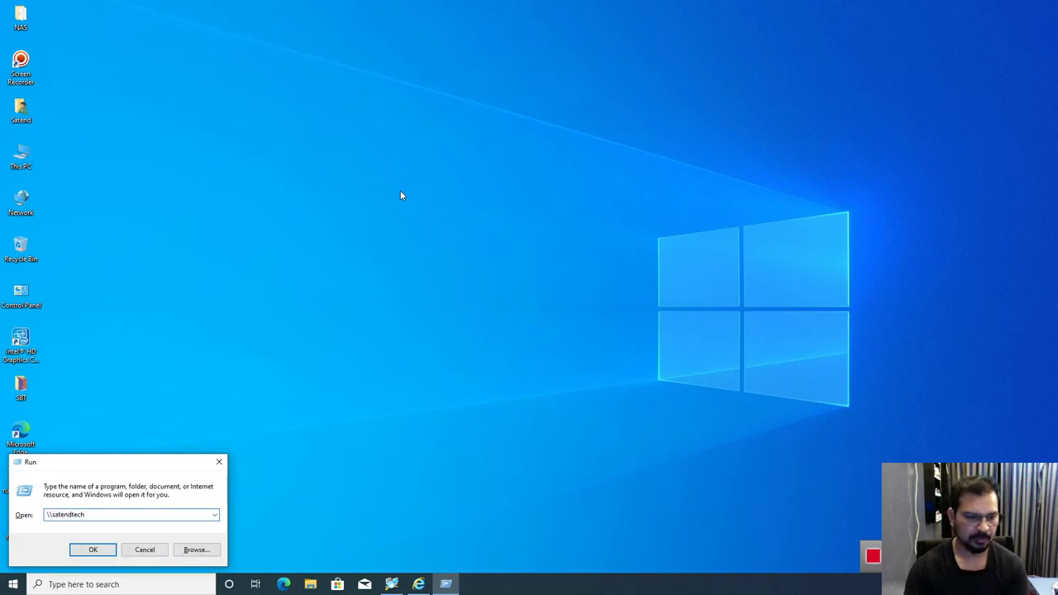
{"action": "type", "text": "s"}
{"action": "key", "text": "Return"}
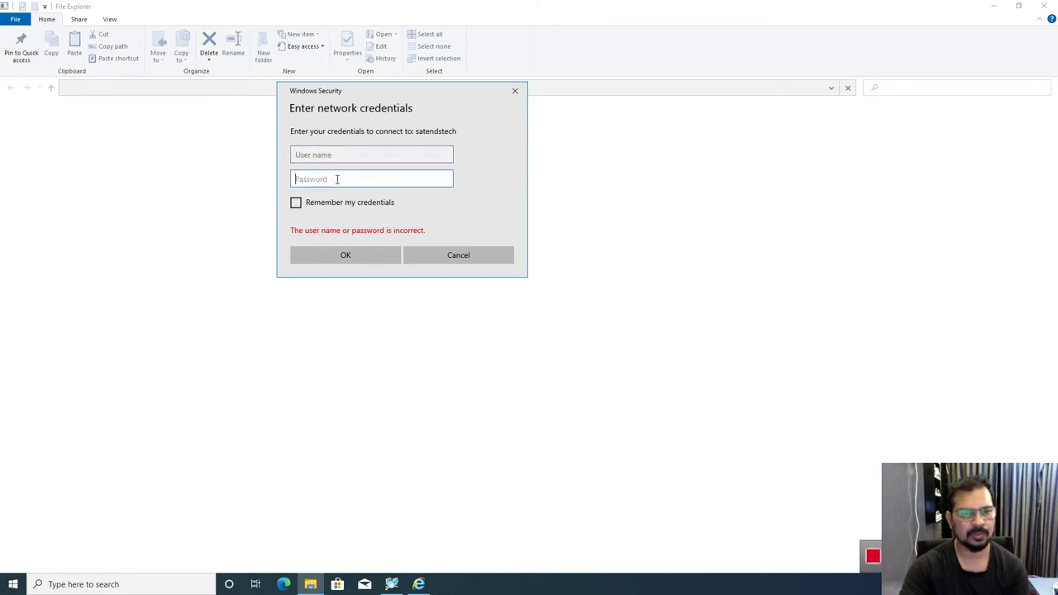
Step: Sign in to the NAS with the administrator user name and password
{"action": "type", "text": "test"}
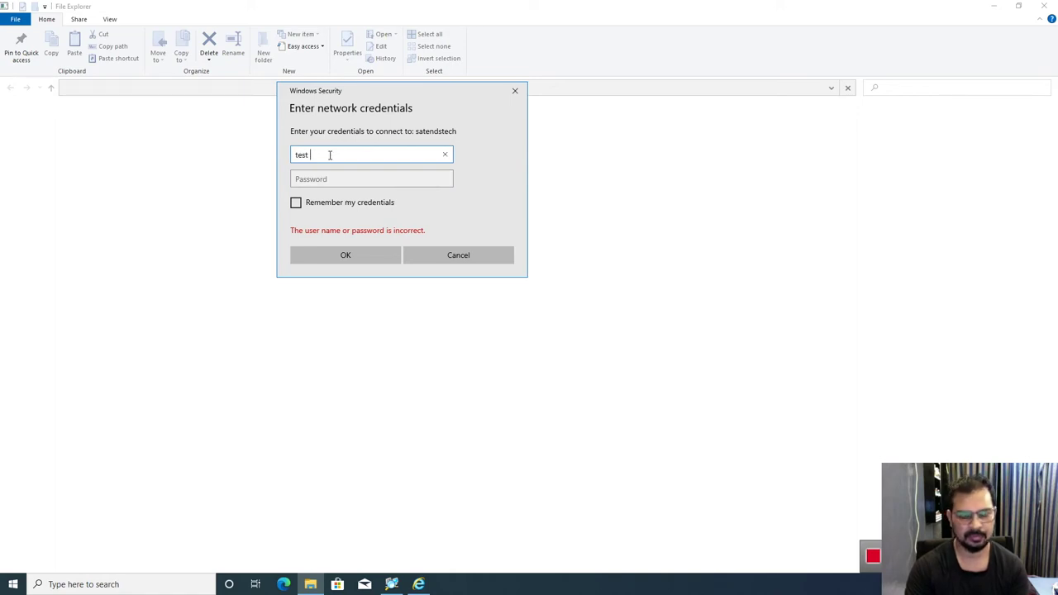
{"action": "type", "text": "e"}
{"action": "key", "text": "BackSpace"}
{"action": "key", "text": "BackSpace"}
{"action": "type", "text": "a"}
{"action": "key", "text": "Tab"}
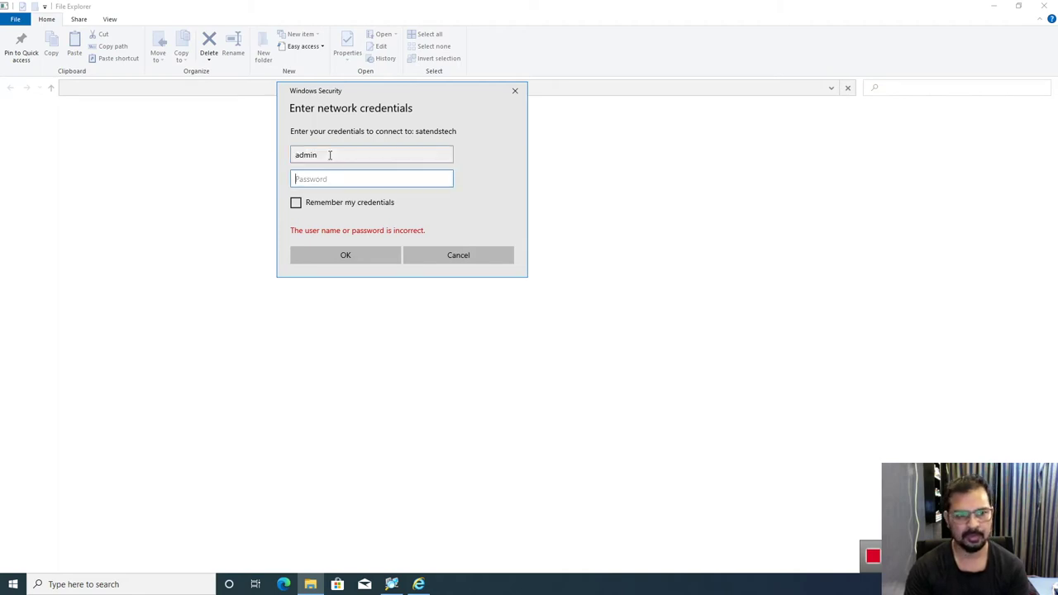
{"action": "type", "text": "a"}
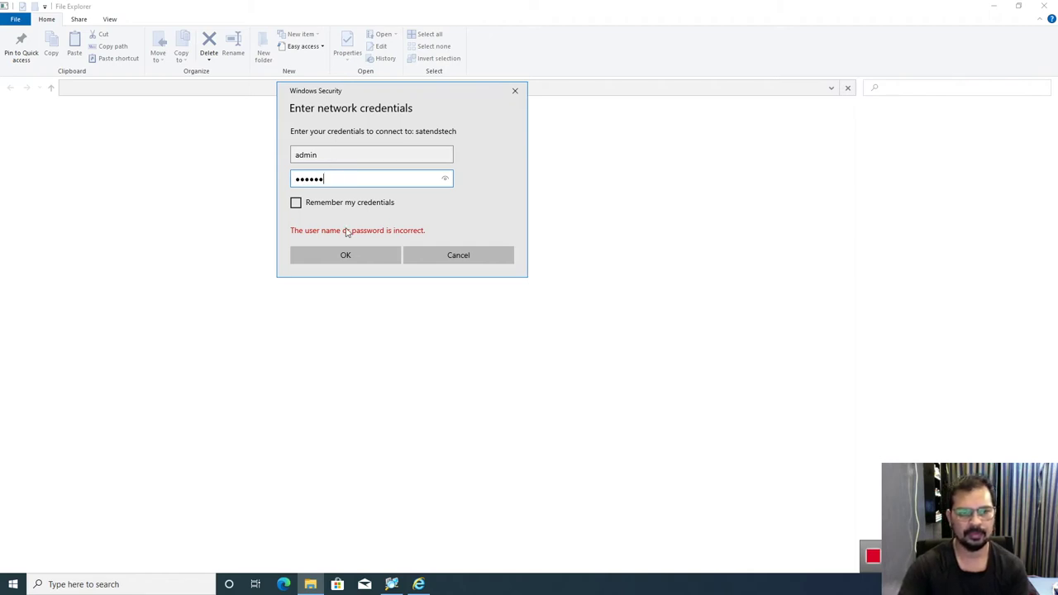
{"action": "left_click", "coordinate": [347, 256]}
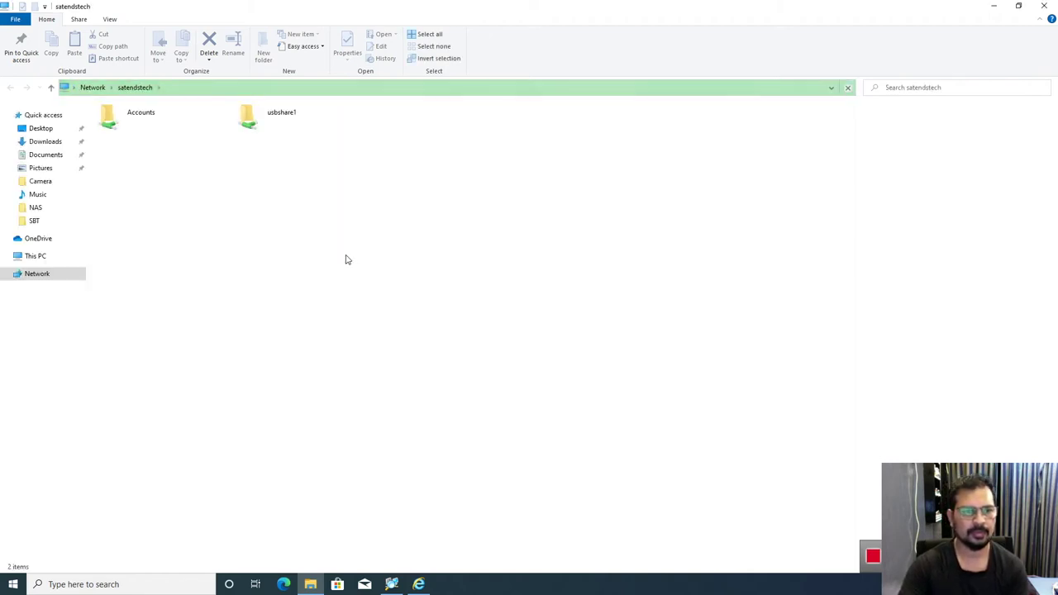
Step: Open the Accounts folder on the satendstech share
{"action": "left_click", "coordinate": [125, 121]}
{"action": "double_click", "coordinate": [126, 122]}
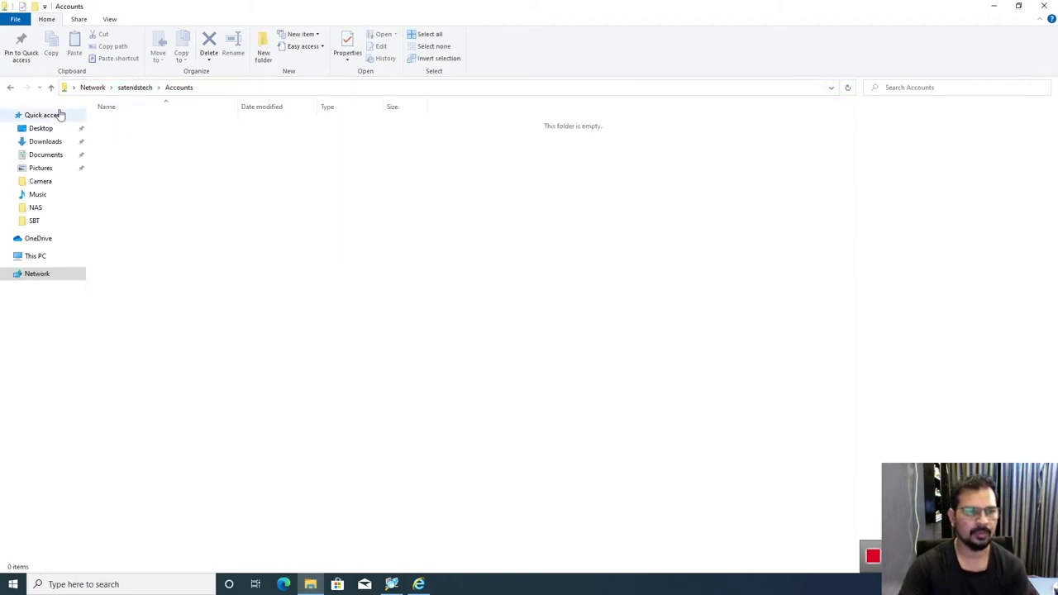
{"action": "left_click", "coordinate": [11, 87]}
{"action": "double_click", "coordinate": [130, 124]}
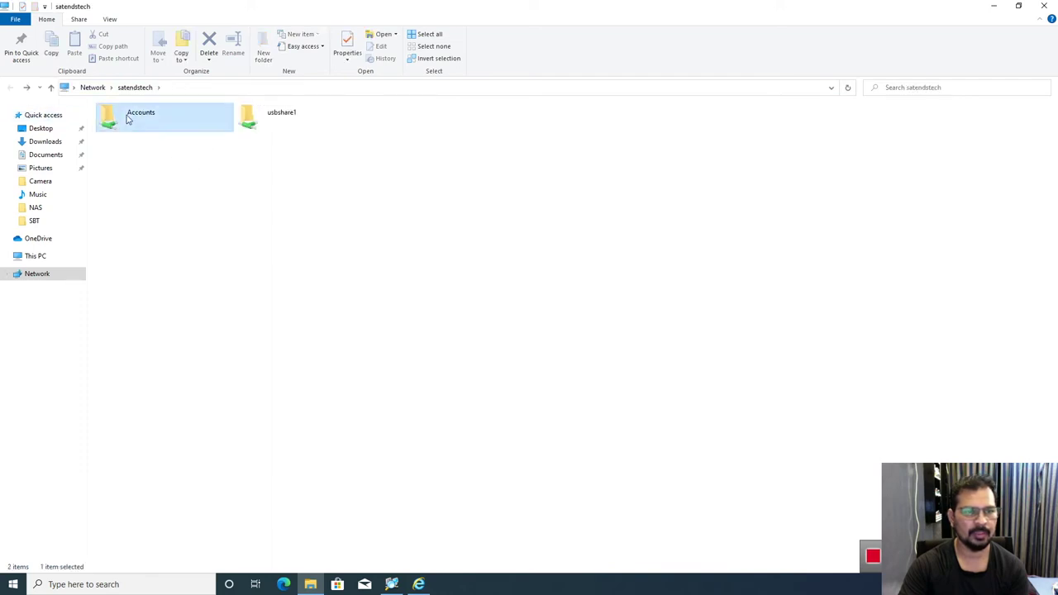
Step: Create a new text document in Accounts named dwfdgsdg
{"action": "right_click", "coordinate": [183, 183]}
{"action": "mouse_move", "coordinate": [256, 304]}
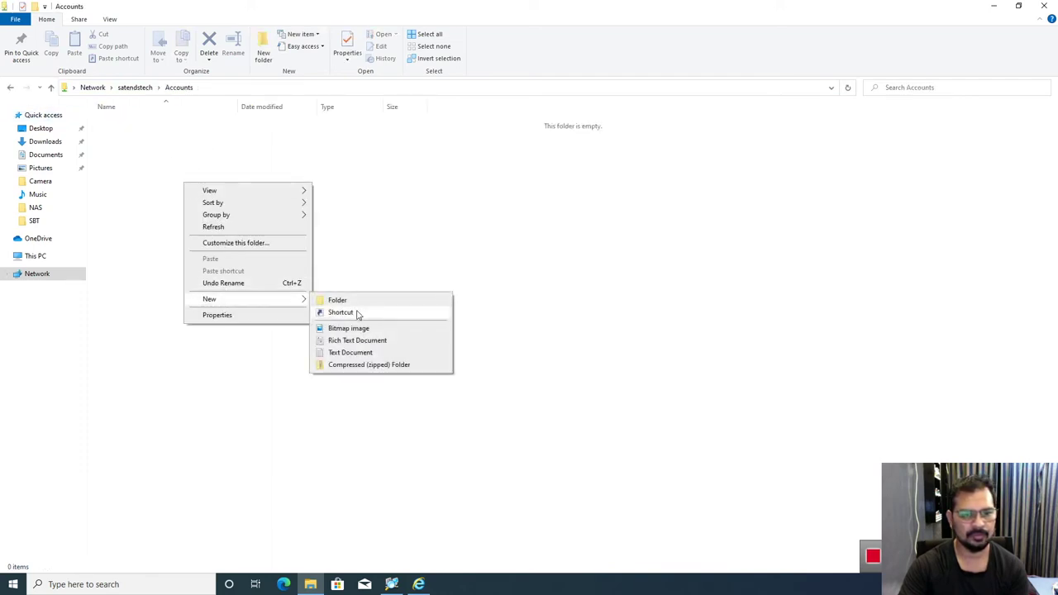
{"action": "left_click", "coordinate": [352, 353]}
{"action": "type", "text": "dwfdgsdg"}
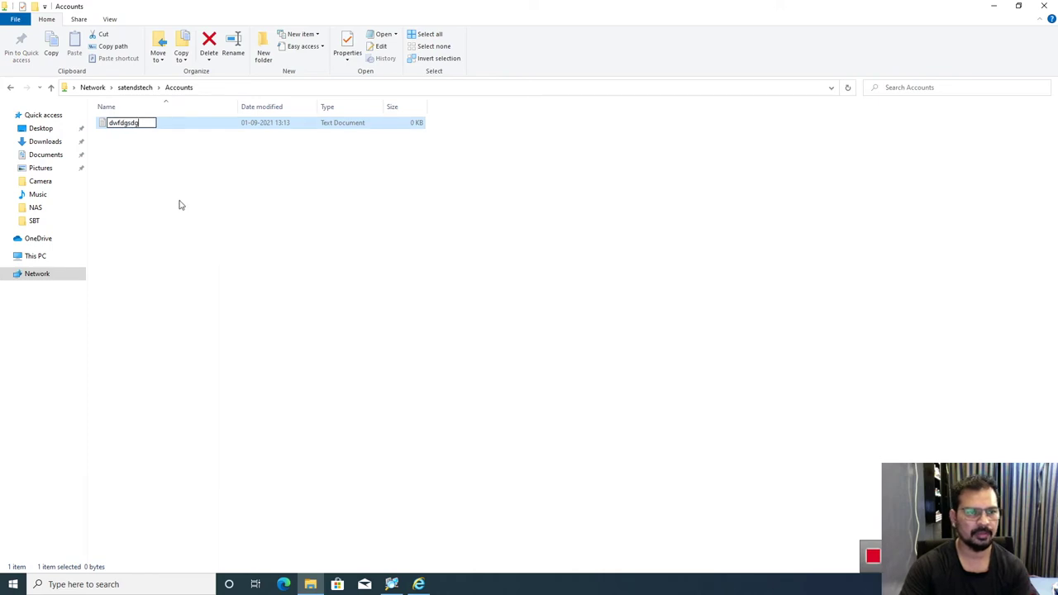
{"action": "left_click", "coordinate": [172, 200]}
Step: Create a second text document named fdgfdgd, then go back up to the Network view
{"action": "right_click", "coordinate": [168, 196]}
{"action": "mouse_move", "coordinate": [207, 310]}
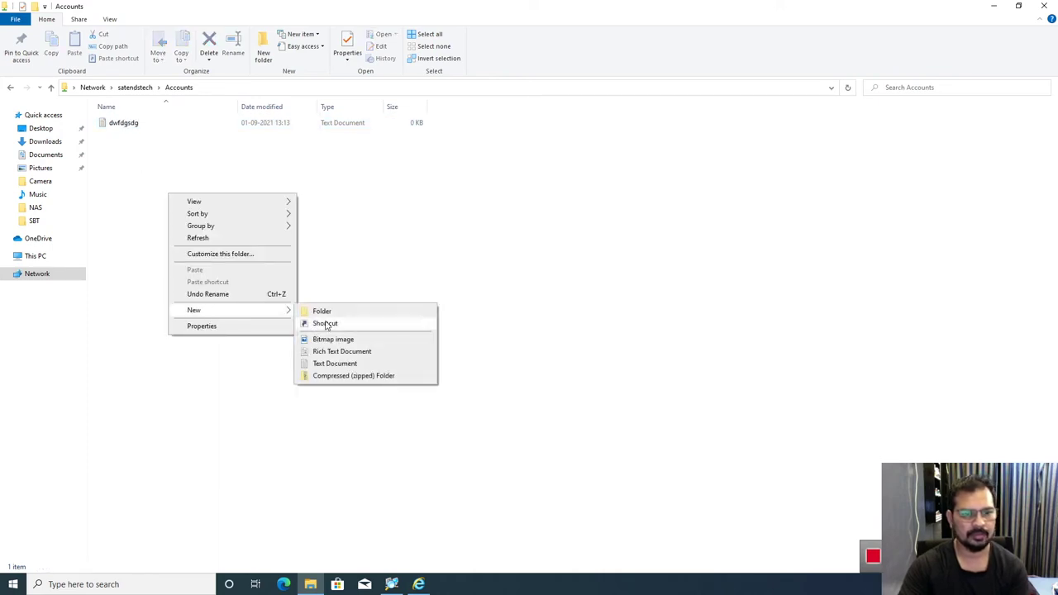
{"action": "left_click", "coordinate": [332, 363]}
{"action": "type", "text": "fdgfdgd"}
{"action": "left_click", "coordinate": [157, 203]}
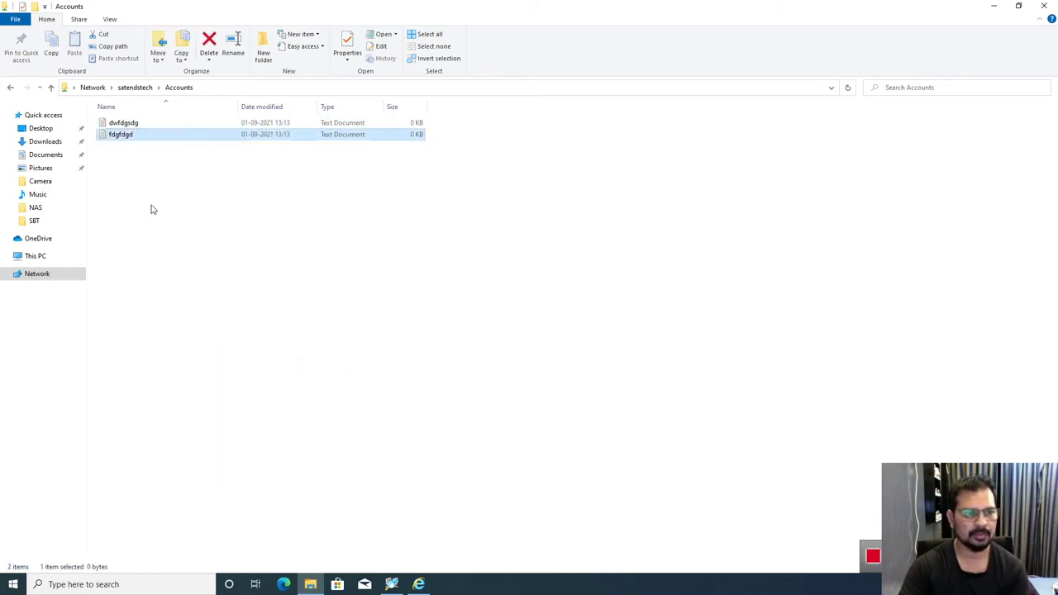
{"action": "left_click", "coordinate": [93, 87]}
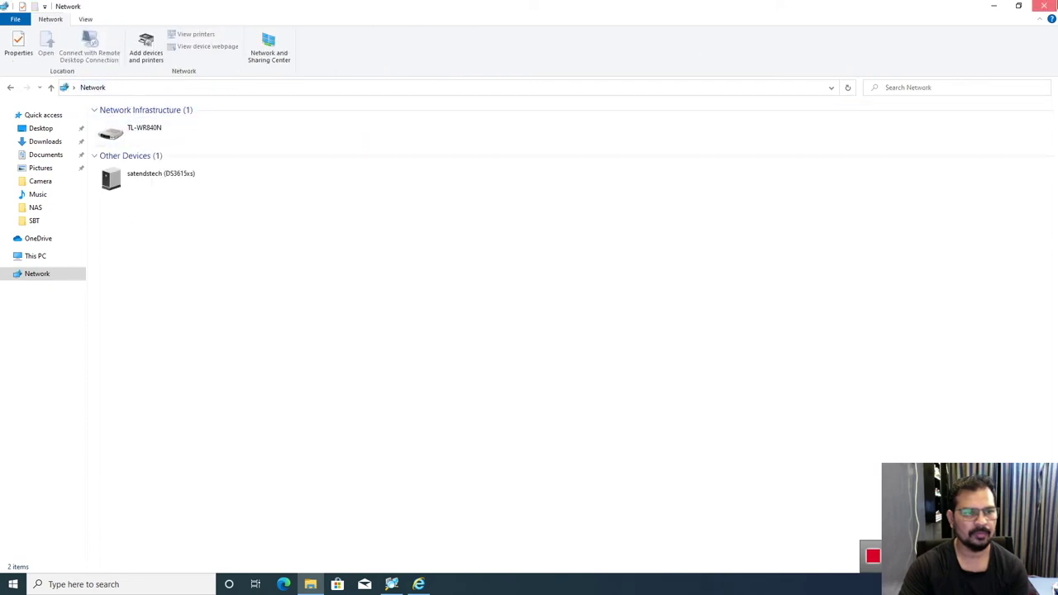
{"action": "left_click", "coordinate": [1046, 6]}
Step: Open the \\satendstech share from the Run box's suggested address
{"action": "key", "text": "super+r"}
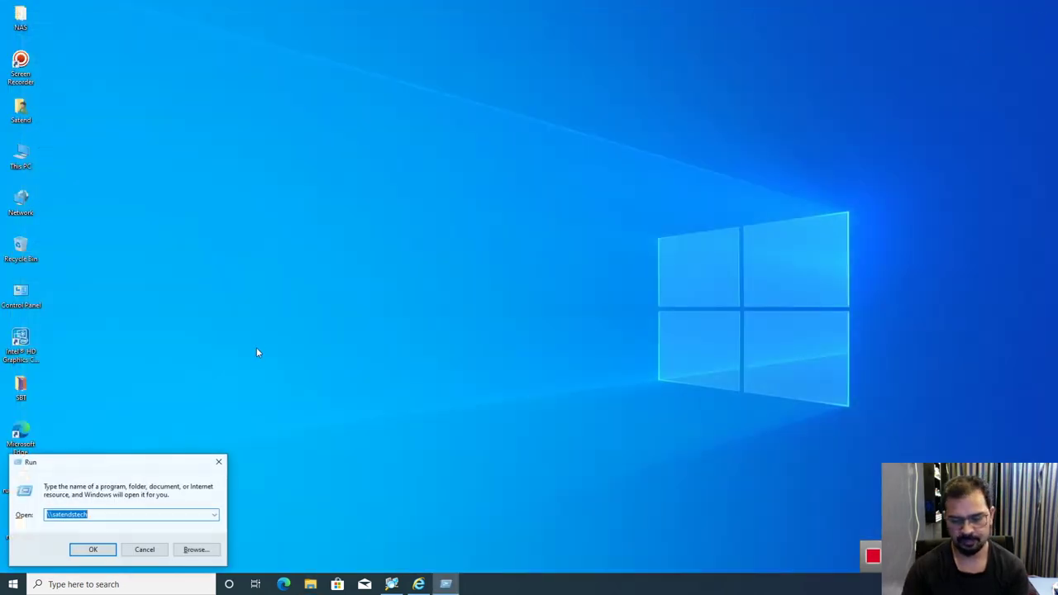
{"action": "type", "text": "c"}
{"action": "key", "text": "BackSpace"}
{"action": "type", "text": "\\\\"}
{"action": "key", "text": "Down"}
{"action": "key", "text": "Return"}
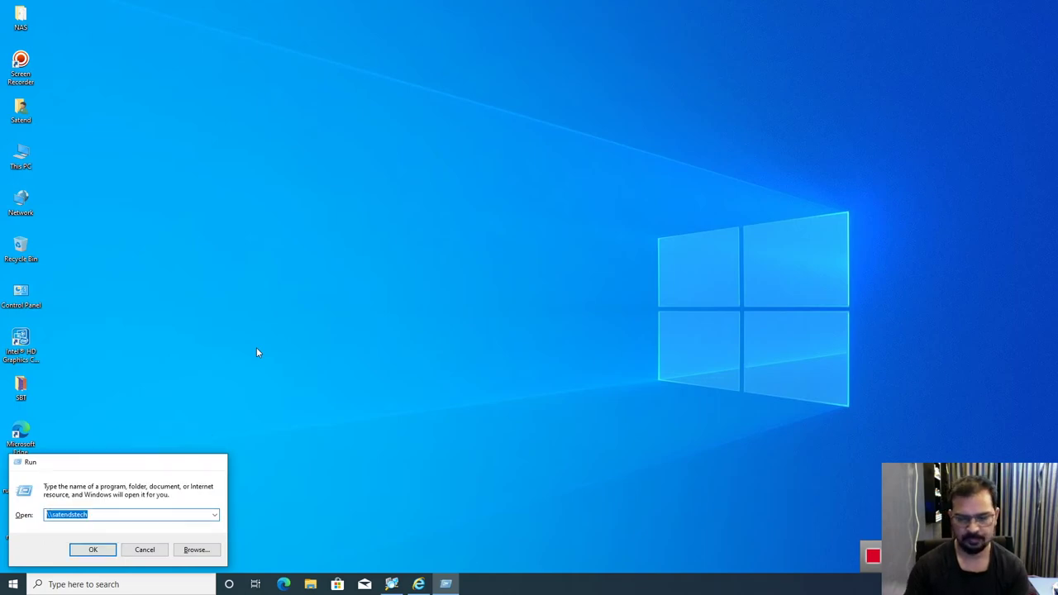
{"action": "key", "text": "Return"}
Step: Map the Accounts folder as network drive Z: and close the open windows
{"action": "right_click", "coordinate": [132, 122]}
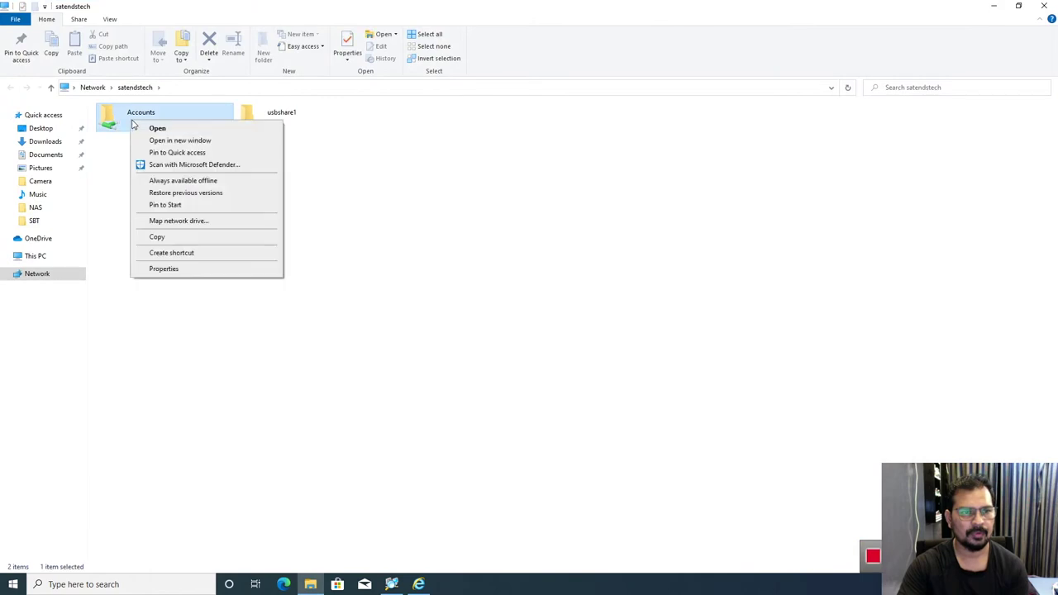
{"action": "left_click", "coordinate": [157, 221]}
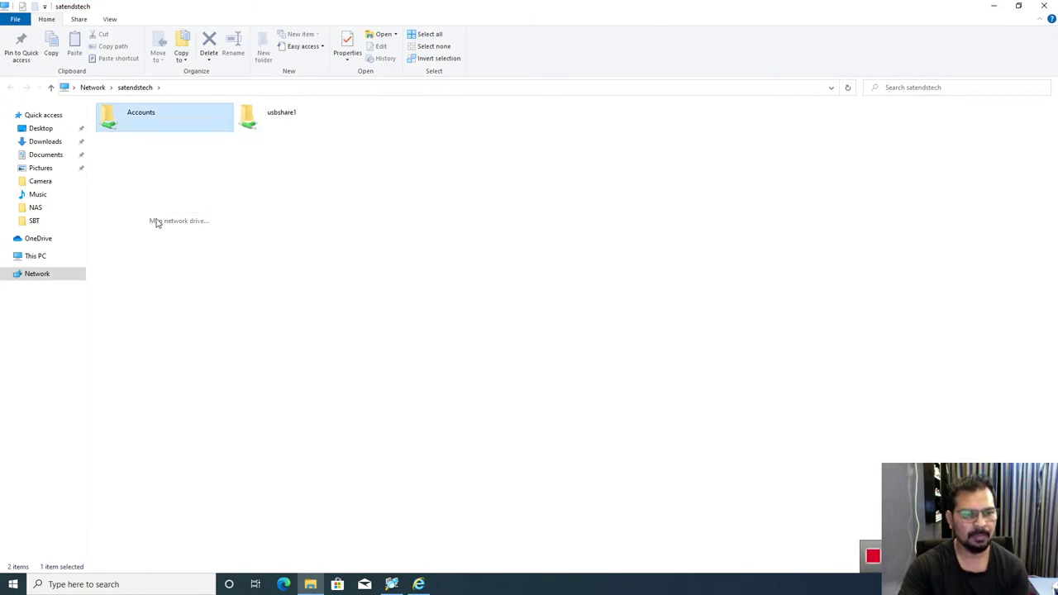
{"action": "left_click", "coordinate": [621, 448]}
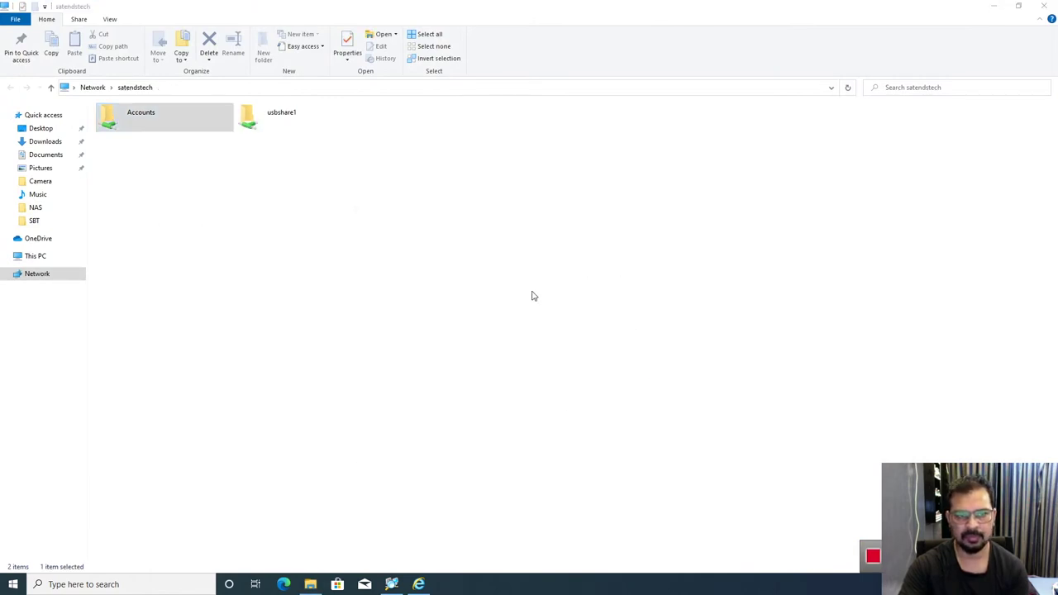
{"action": "left_click", "coordinate": [1043, 5]}
{"action": "left_click", "coordinate": [1043, 6]}
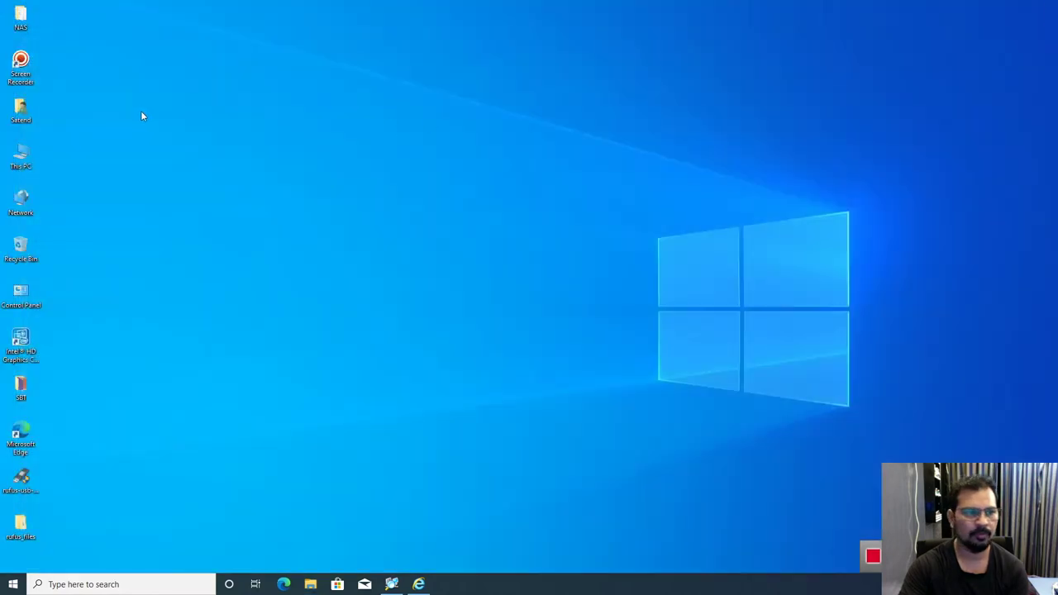
Step: Open Accounts (Z:) from This PC to see dwfdgsdg and fdgfdgd
{"action": "double_click", "coordinate": [29, 151]}
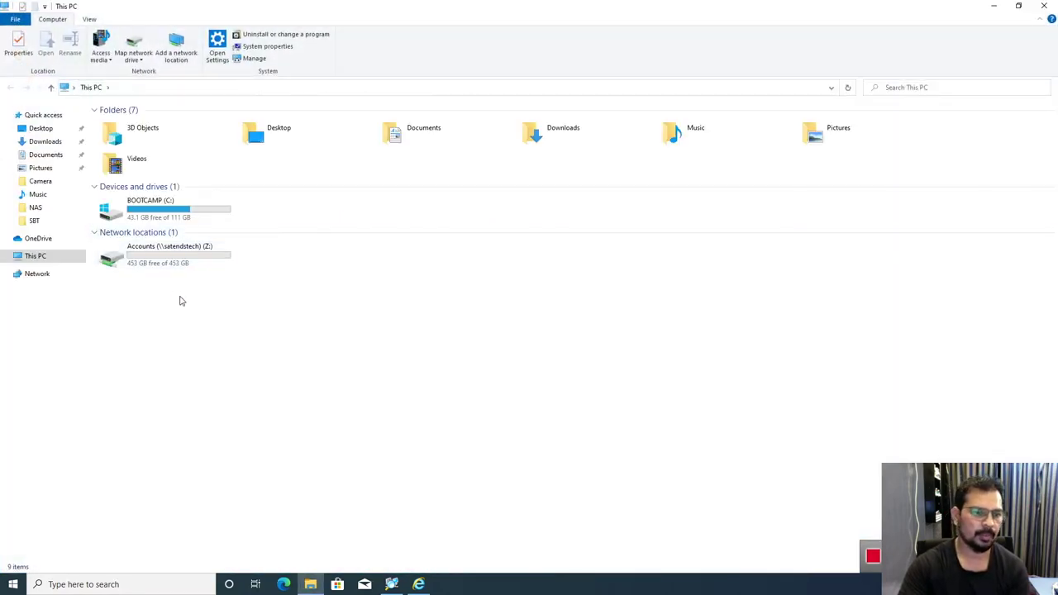
{"action": "double_click", "coordinate": [159, 271]}
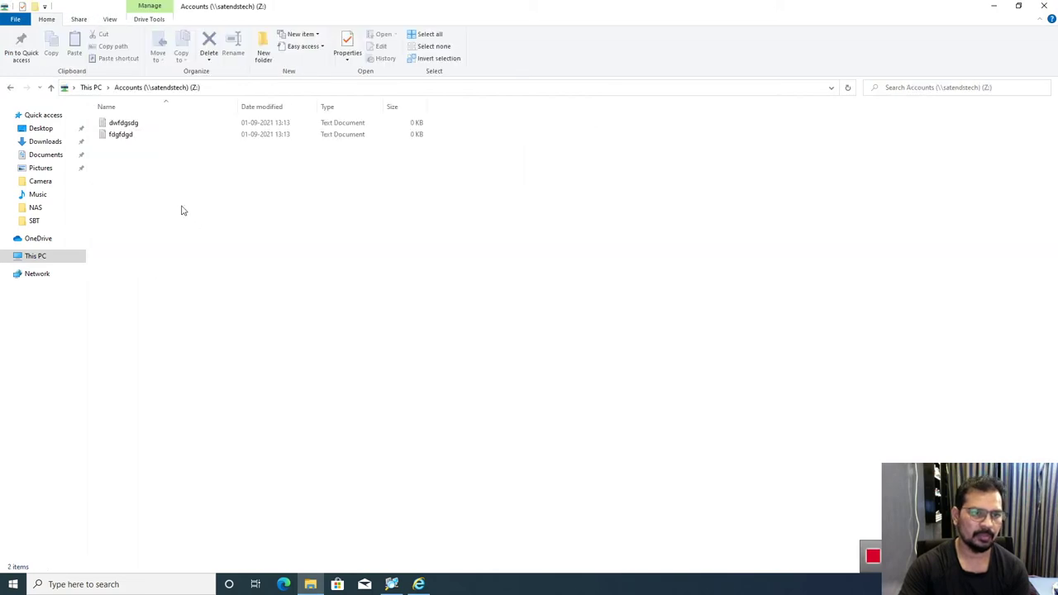
{"action": "right_click", "coordinate": [151, 194]}
{"action": "left_click", "coordinate": [175, 235]}
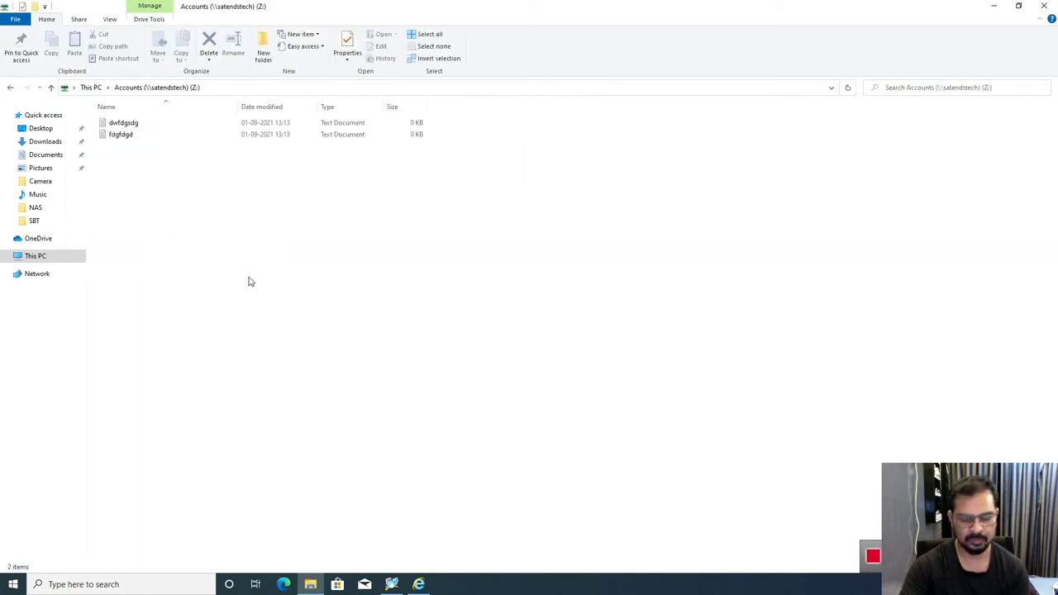
Step: Connect to the NAS by its IP address 192.168.0.101 from the Run box
{"action": "key", "text": "super+r"}
{"action": "key", "text": "End"}
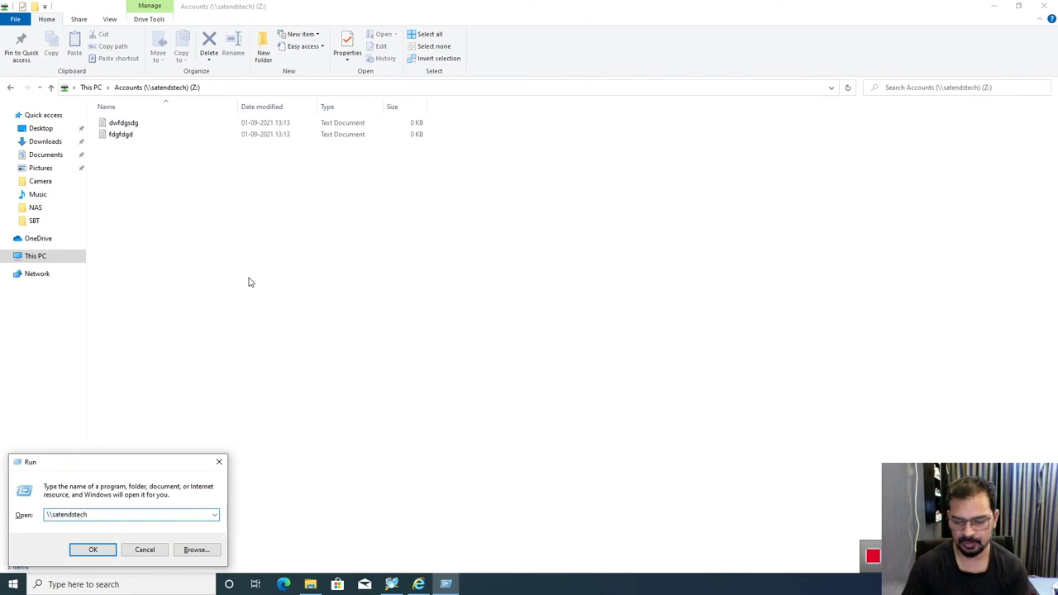
{"action": "key", "text": "BackSpace"}
{"action": "key", "text": "BackSpace"}
{"action": "key", "text": "BackSpace"}
{"action": "key", "text": "BackSpace"}
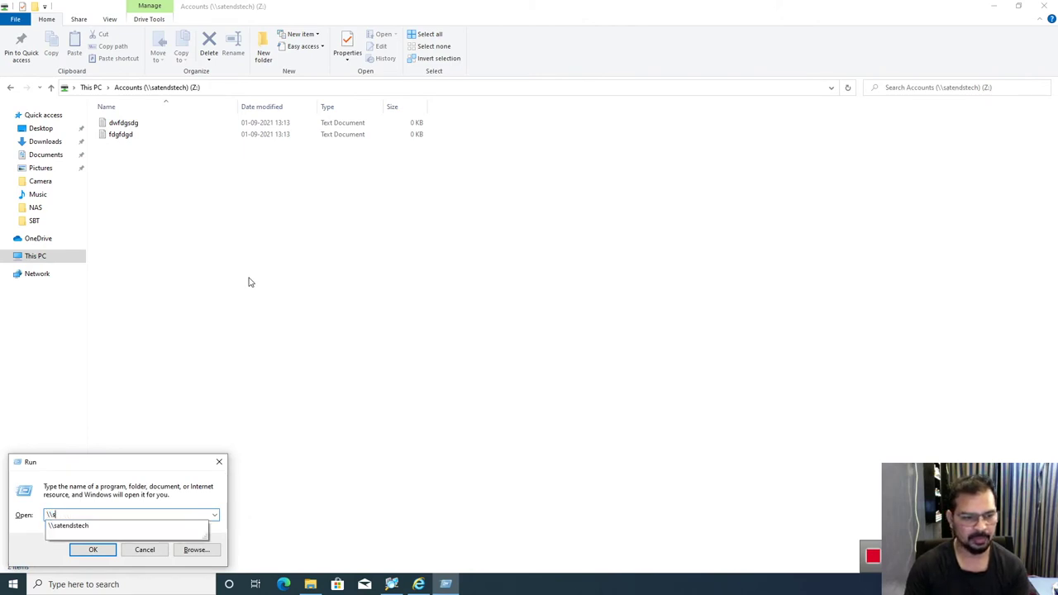
{"action": "type", "text": "192.168.0.101"}
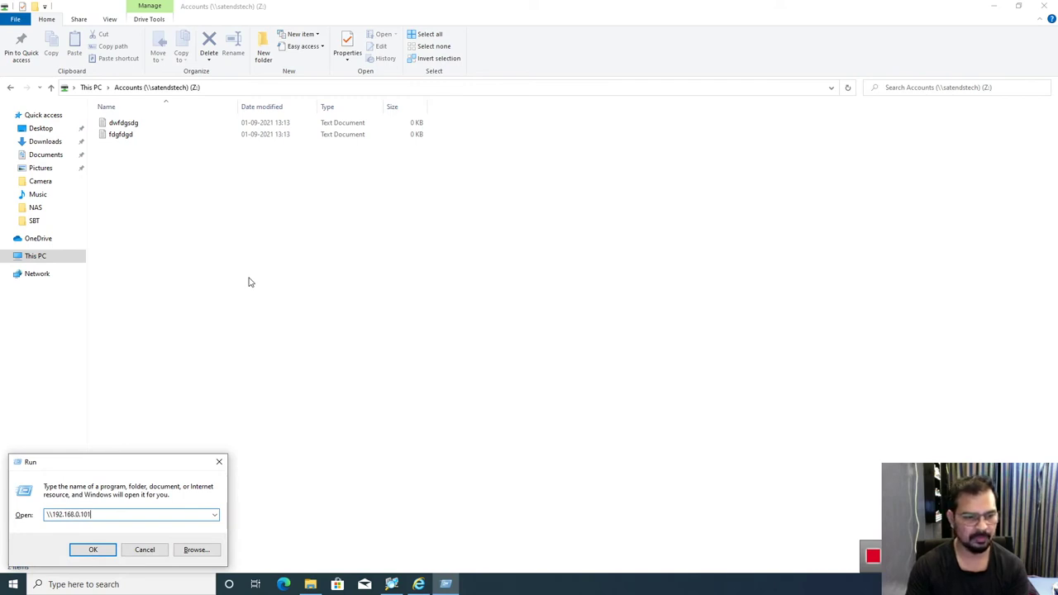
{"action": "key", "text": "Return"}
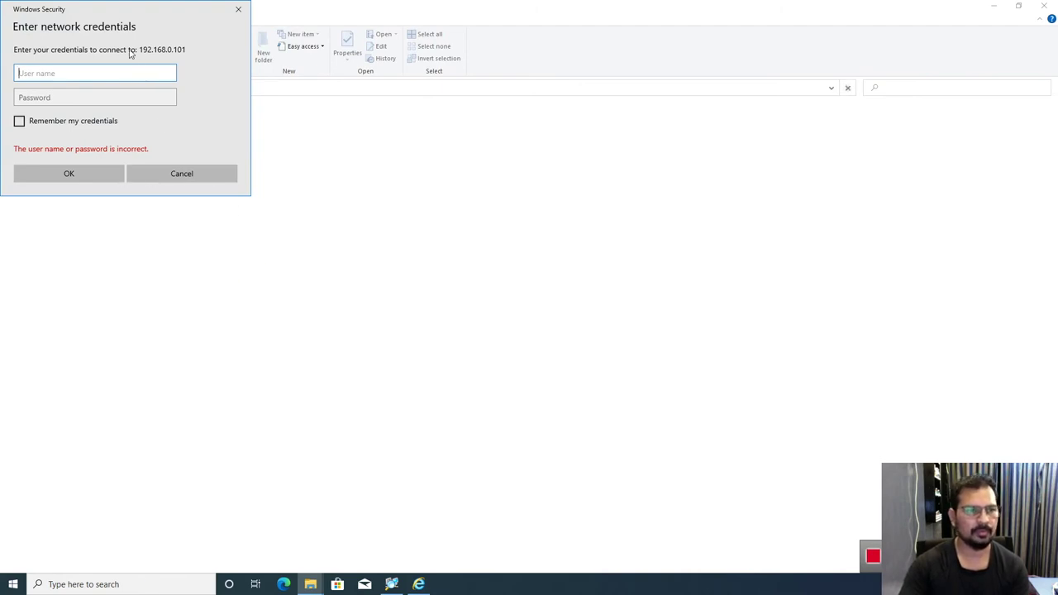
Step: Sign in with the read-only Test user's name and password
{"action": "left_click_drag", "start_coordinate": [96, 19], "coordinate": [365, 93]}
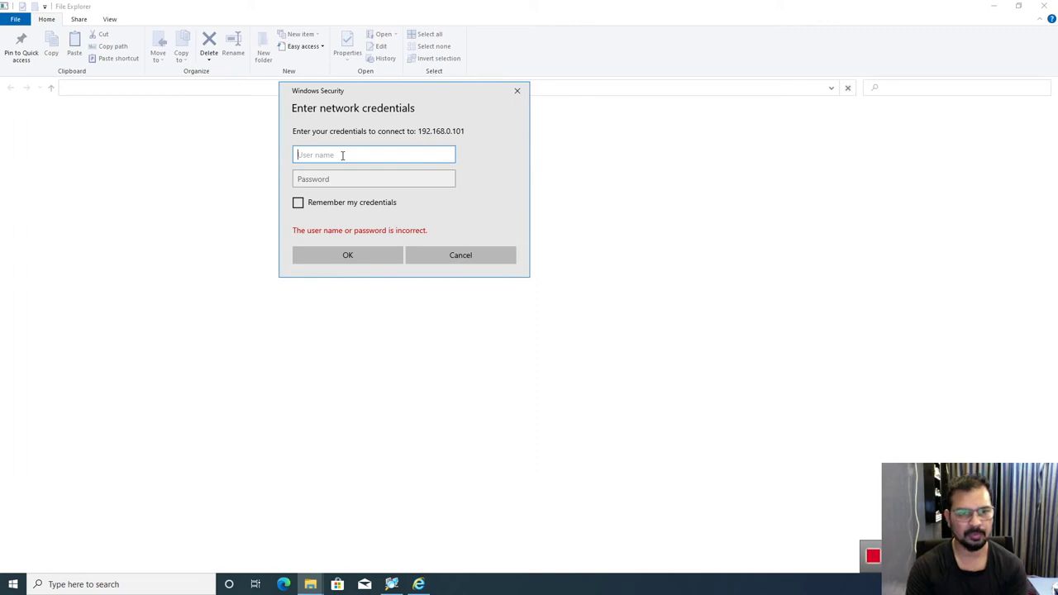
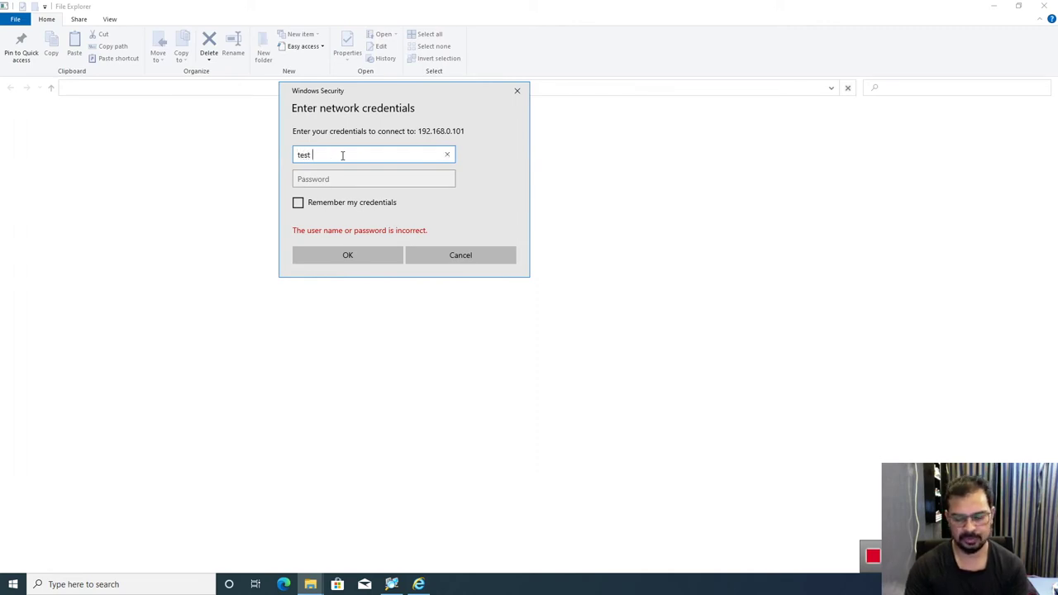
{"action": "key", "text": "Tab"}
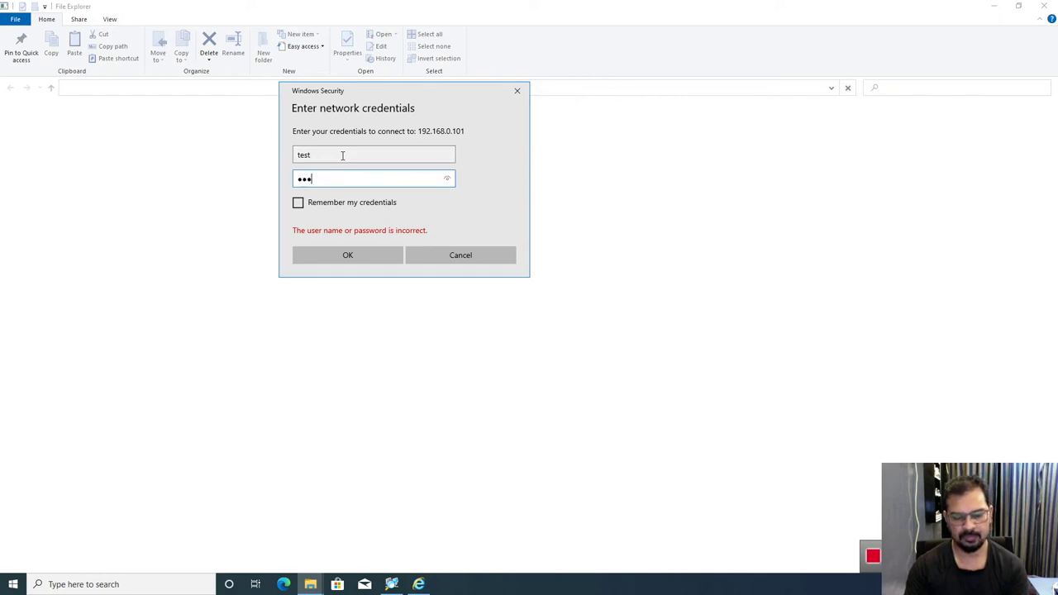
{"action": "key", "text": "Return"}
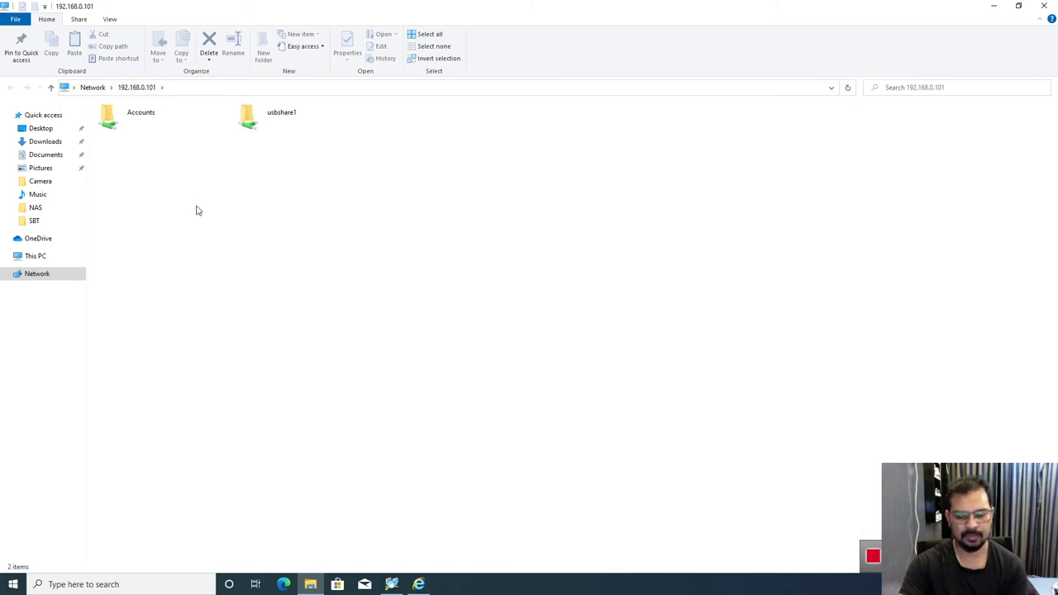
Step: Open Accounts, edit fdgfdgd in Notepad, then close it without saving the changes
{"action": "double_click", "coordinate": [110, 131]}
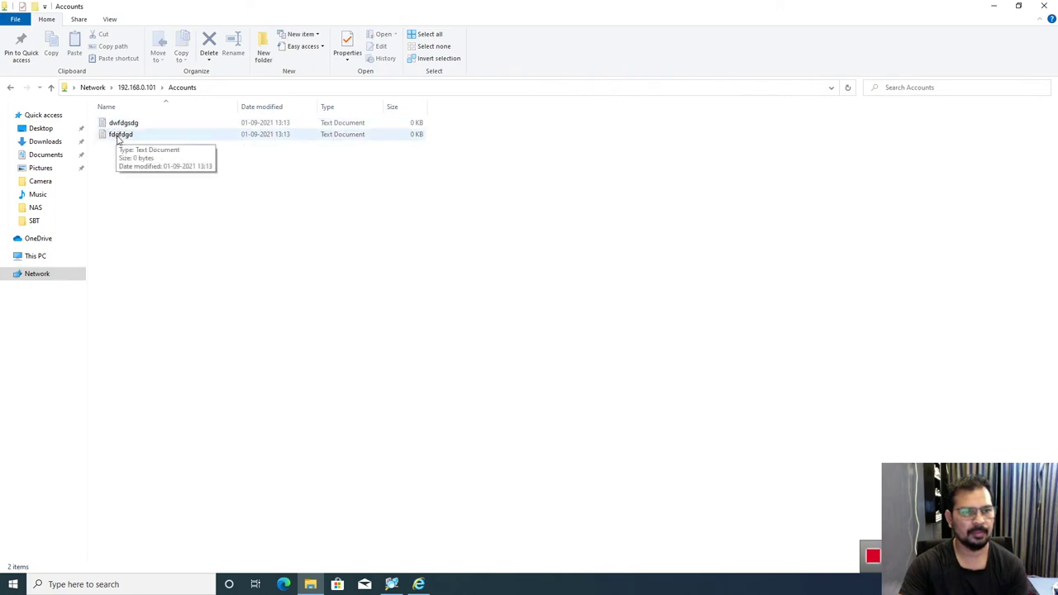
{"action": "double_click", "coordinate": [121, 137]}
{"action": "type", "text": "wg"}
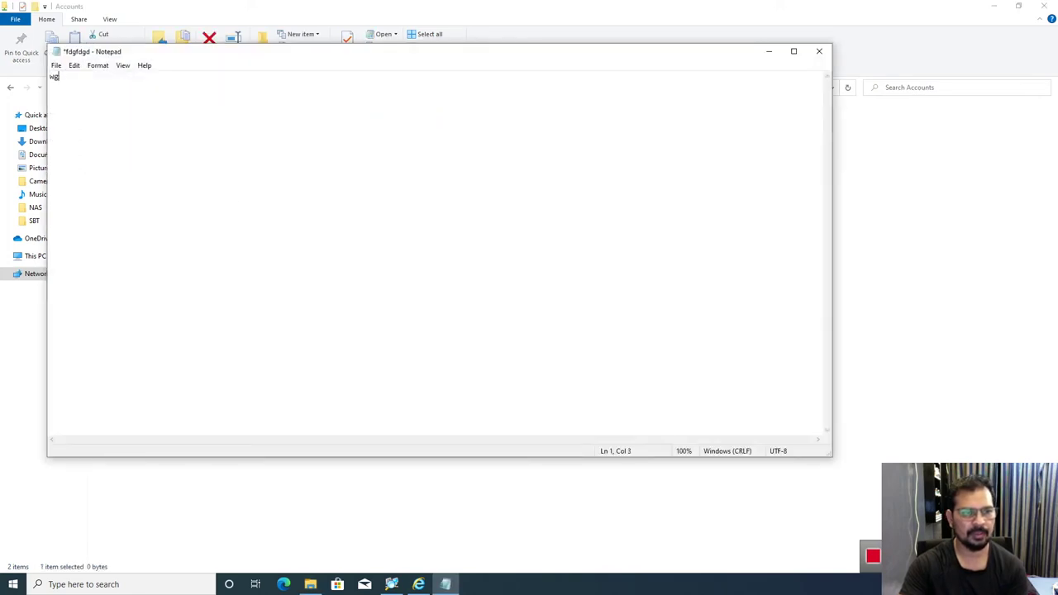
{"action": "type", "text": "sdfgsdgsdg"}
{"action": "left_click", "coordinate": [818, 51]}
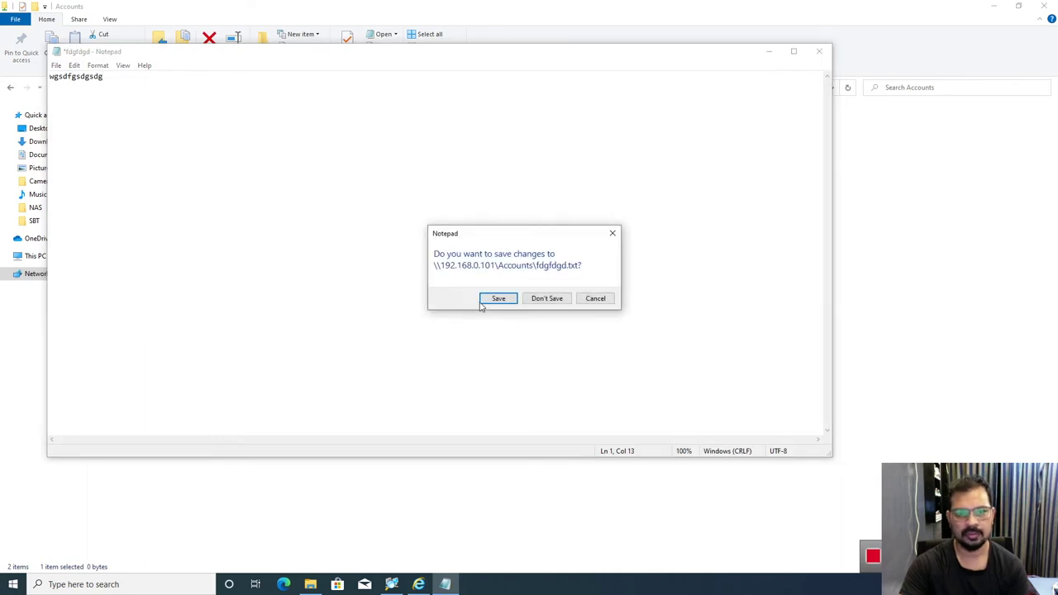
{"action": "left_click", "coordinate": [495, 299]}
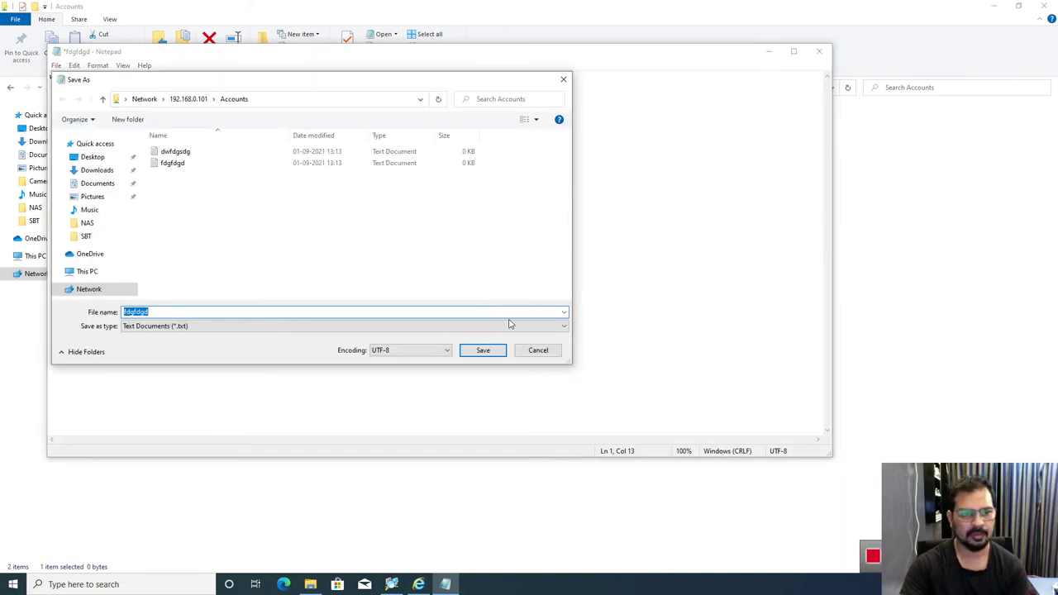
{"action": "left_click", "coordinate": [538, 351]}
{"action": "left_click", "coordinate": [819, 52]}
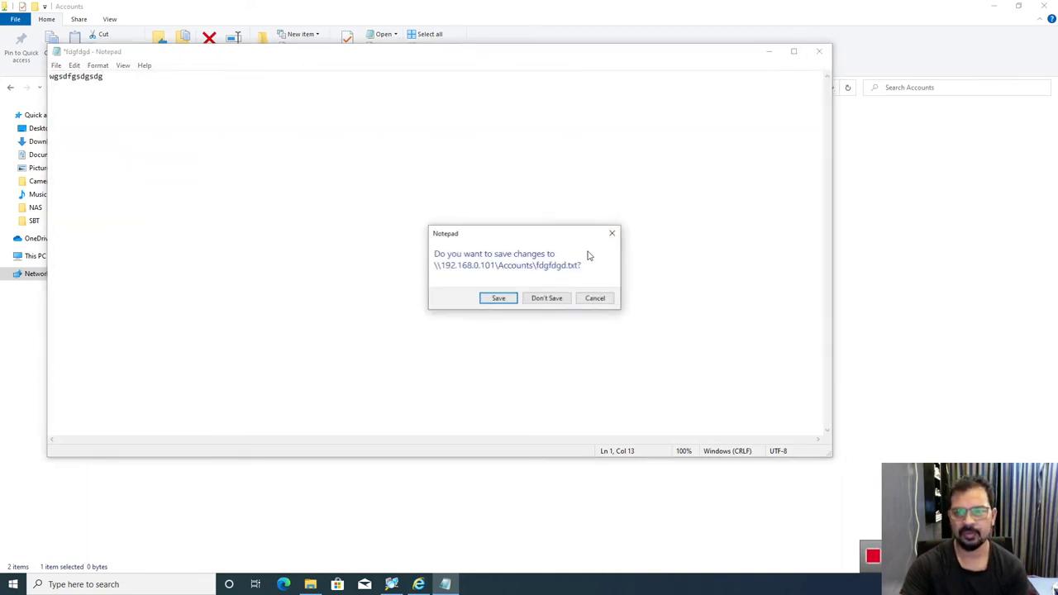
{"action": "left_click", "coordinate": [547, 299]}
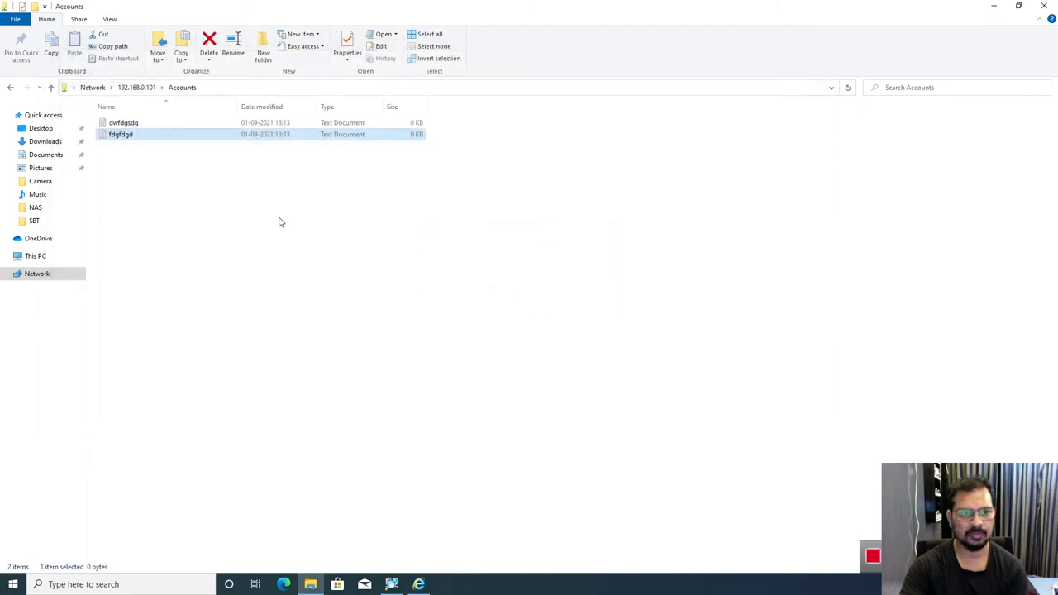
Step: Try deleting fdgfdgd and dwfdgsdg, dismissing each Access Denied warning
{"action": "right_click", "coordinate": [119, 135]}
{"action": "left_click", "coordinate": [147, 305]}
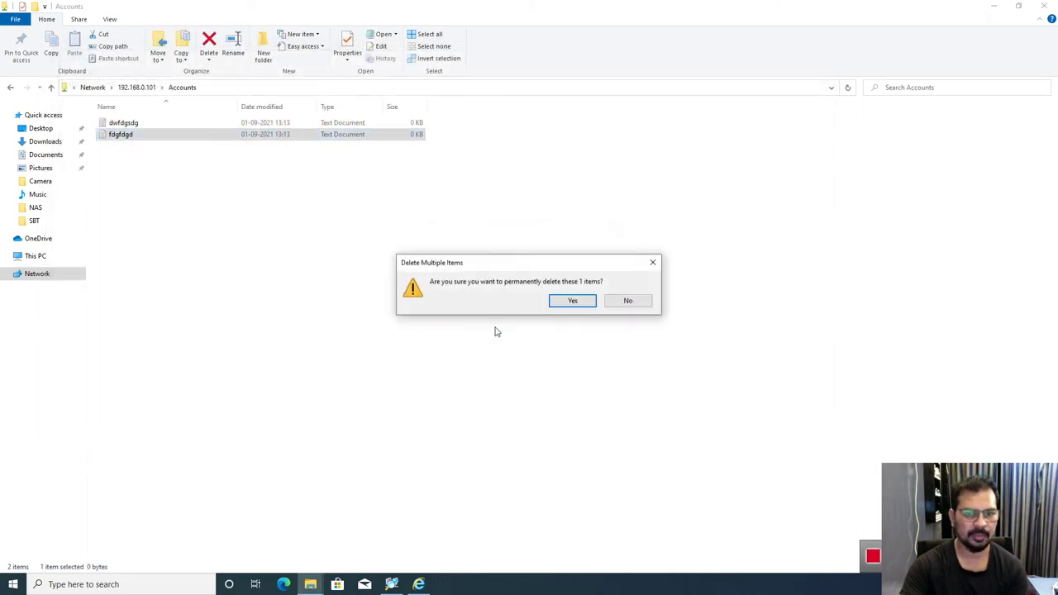
{"action": "left_click", "coordinate": [571, 301]}
{"action": "left_click", "coordinate": [612, 243]}
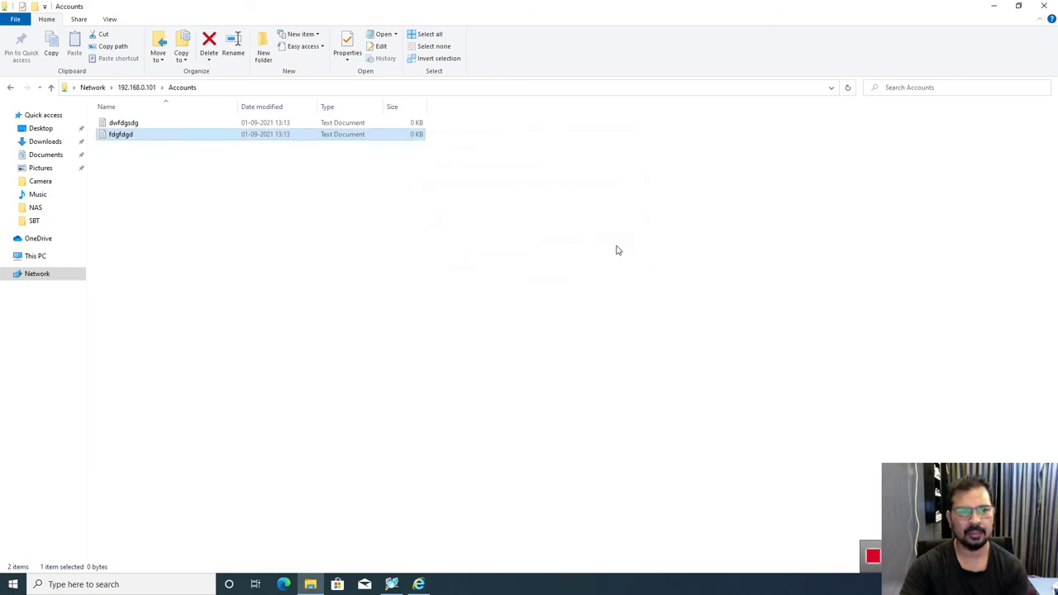
{"action": "right_click", "coordinate": [120, 124]}
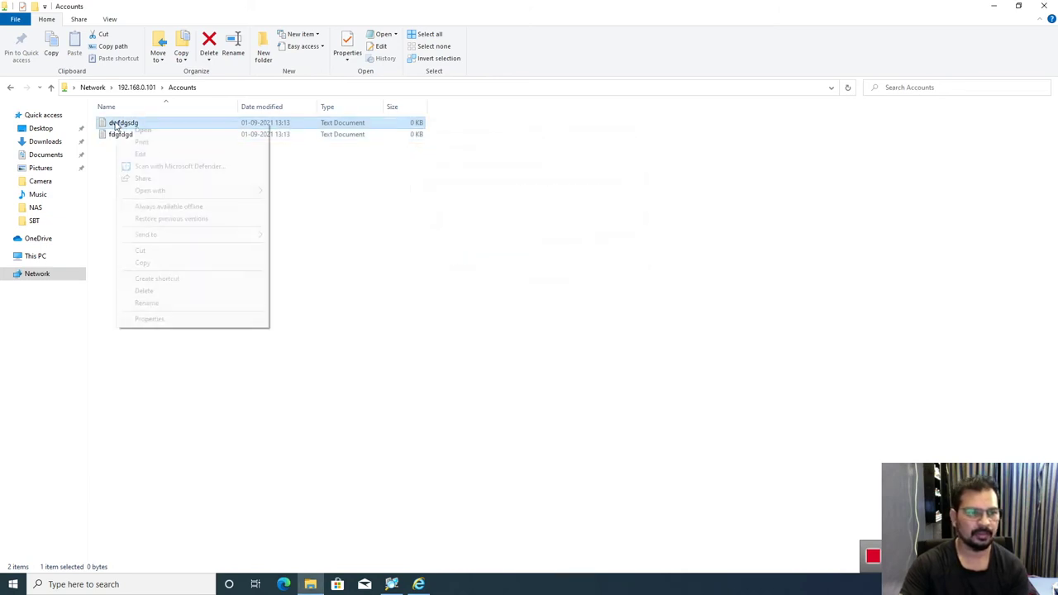
{"action": "left_click", "coordinate": [145, 291]}
{"action": "left_click", "coordinate": [569, 303]}
{"action": "left_click", "coordinate": [612, 243]}
Step: Minimize Explorer, refresh the desktop and return to the DSM browser session
{"action": "left_click", "coordinate": [994, 5]}
{"action": "right_click", "coordinate": [534, 116]}
{"action": "left_click", "coordinate": [562, 148]}
{"action": "left_click", "coordinate": [418, 584]}
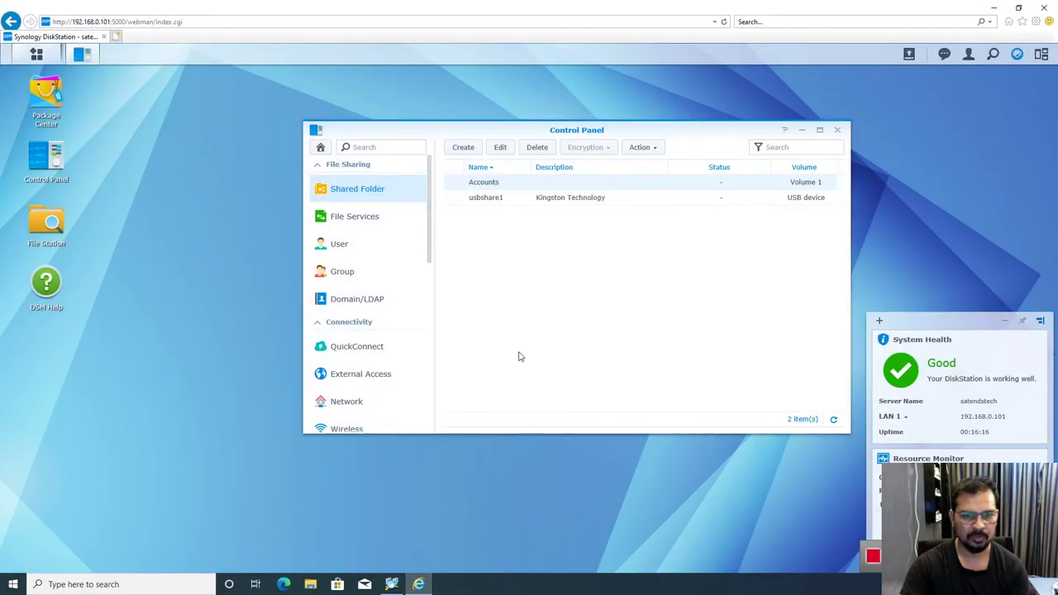
Step: Review the User and Group lists (admin, guest, Test), then close the Control Panel
{"action": "left_click", "coordinate": [337, 246]}
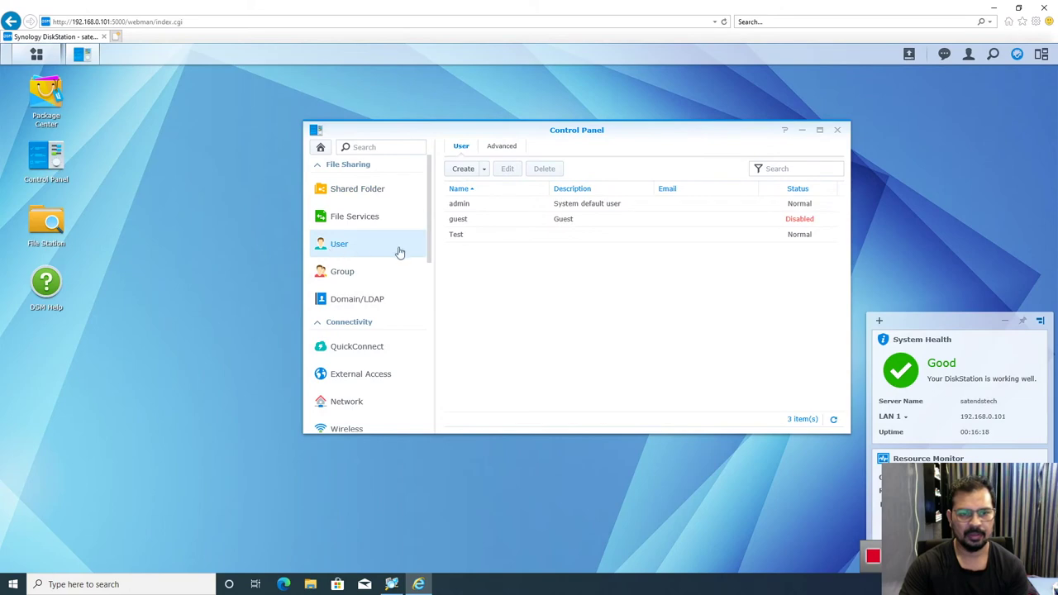
{"action": "left_click", "coordinate": [353, 276]}
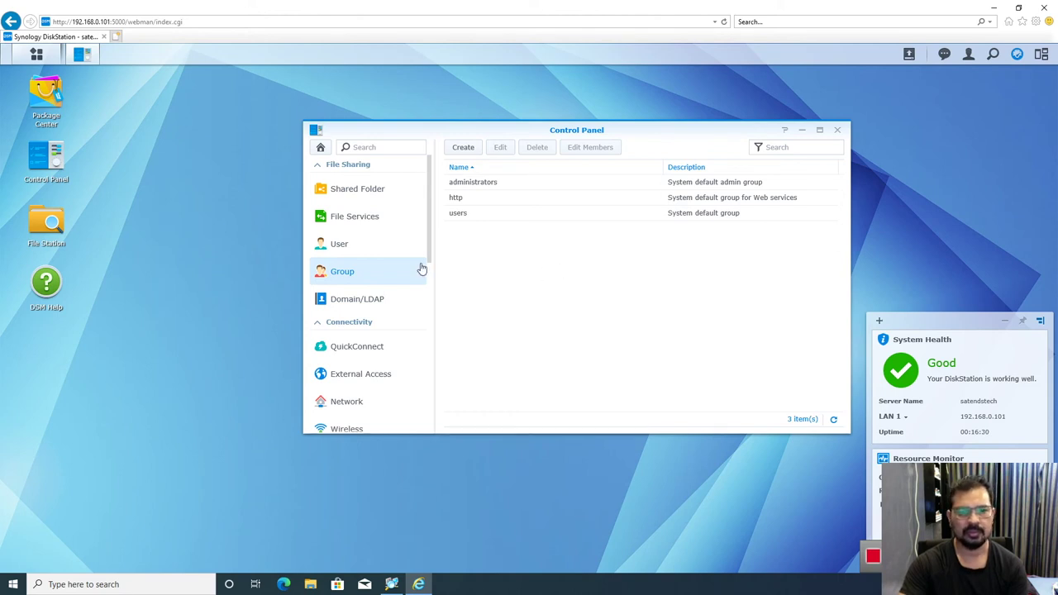
{"action": "left_click", "coordinate": [339, 245]}
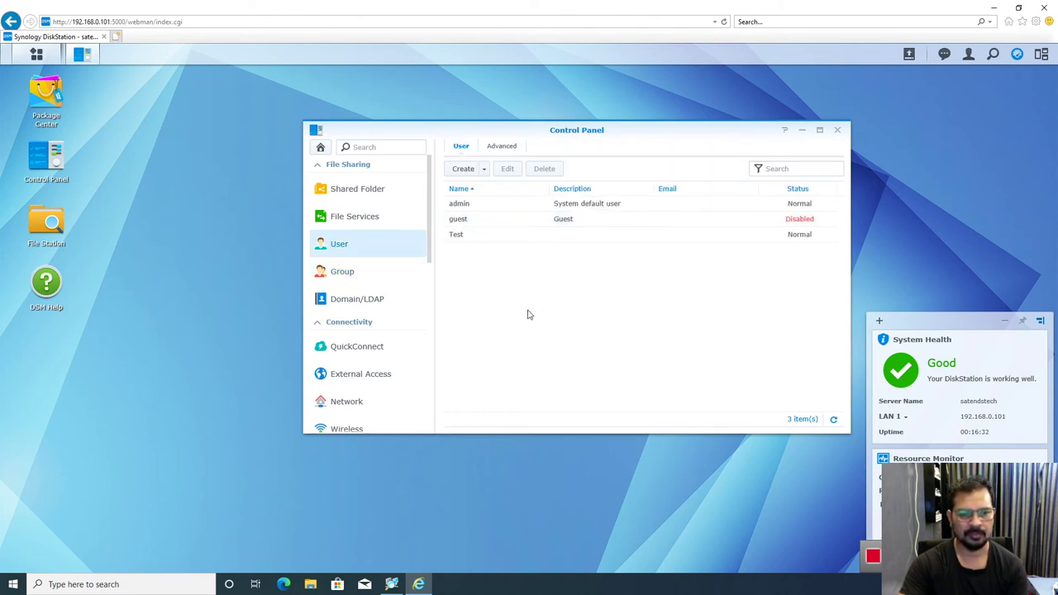
{"action": "scroll", "coordinate": [403, 303], "scroll_direction": "down", "scroll_amount": 5}
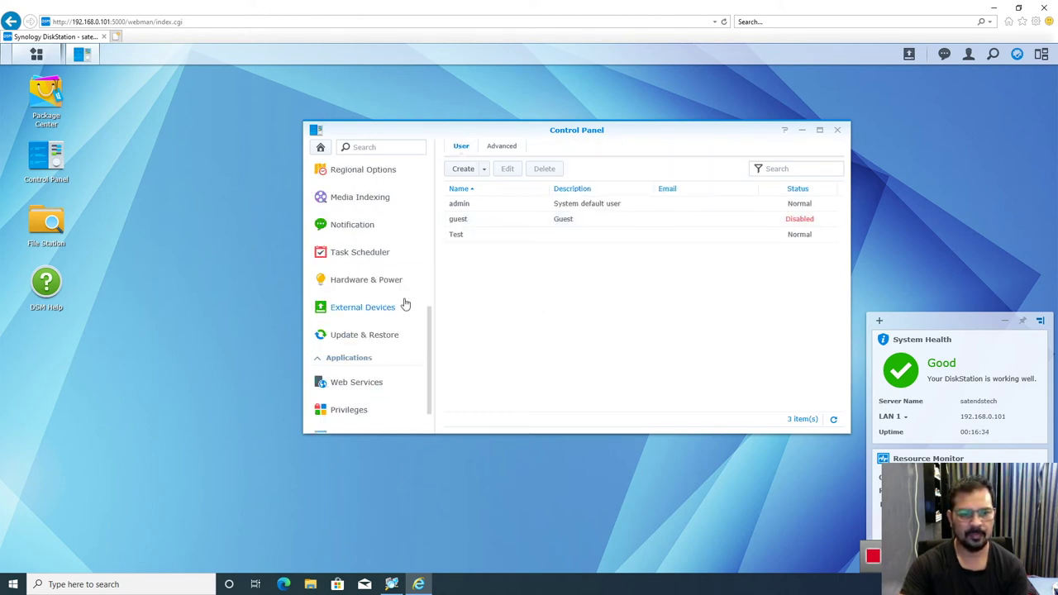
{"action": "scroll", "coordinate": [405, 304], "scroll_direction": "up", "scroll_amount": 5}
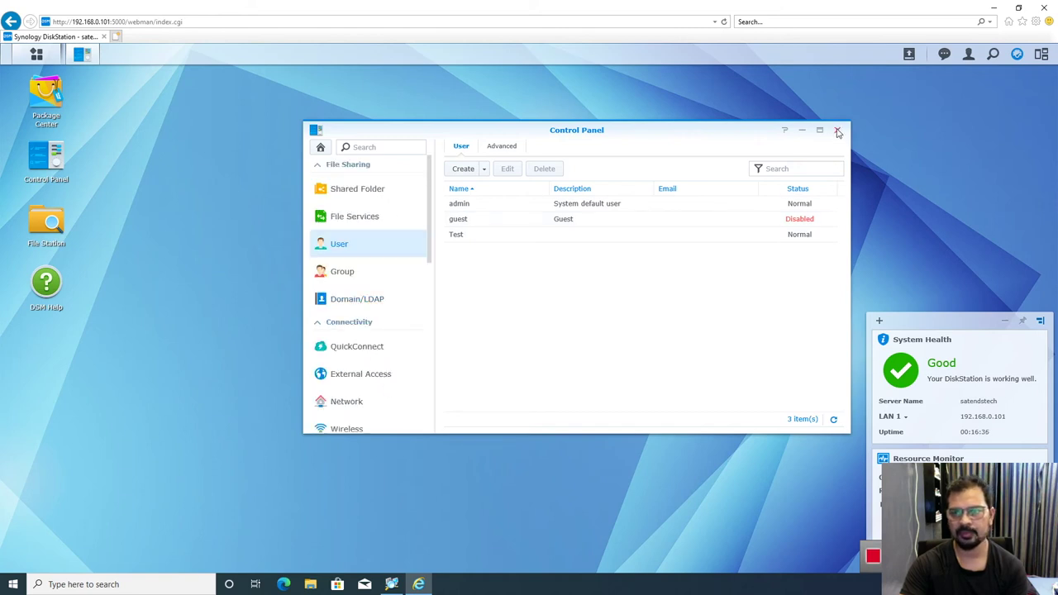
{"action": "left_click", "coordinate": [837, 130]}
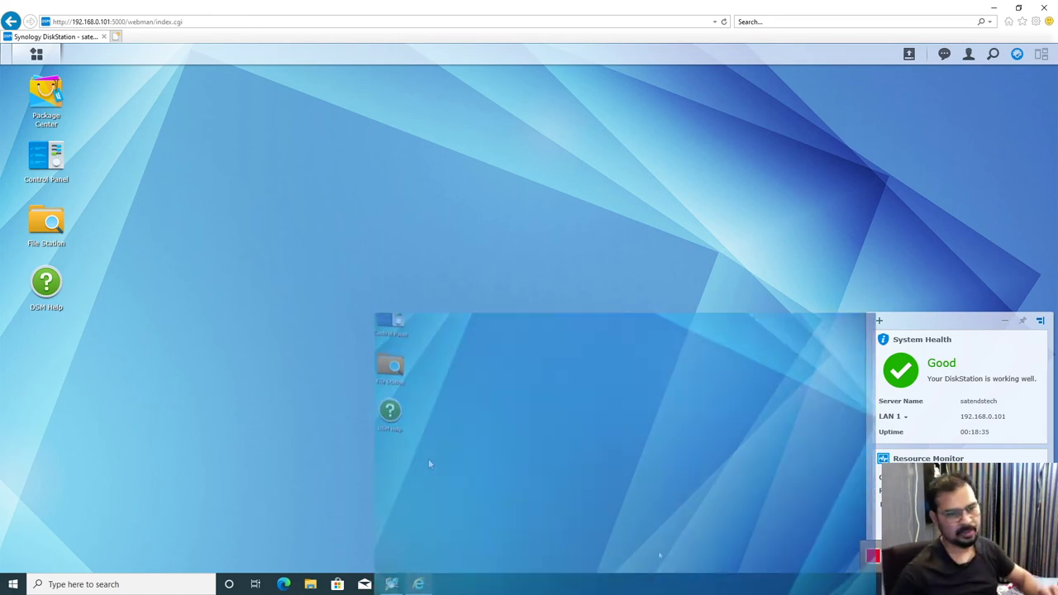
Step: Confirm in Control Panel's External Devices that USB Disk 2 is usbshare2 (465.76 GB NTFS), then close it
{"action": "double_click", "coordinate": [36, 156]}
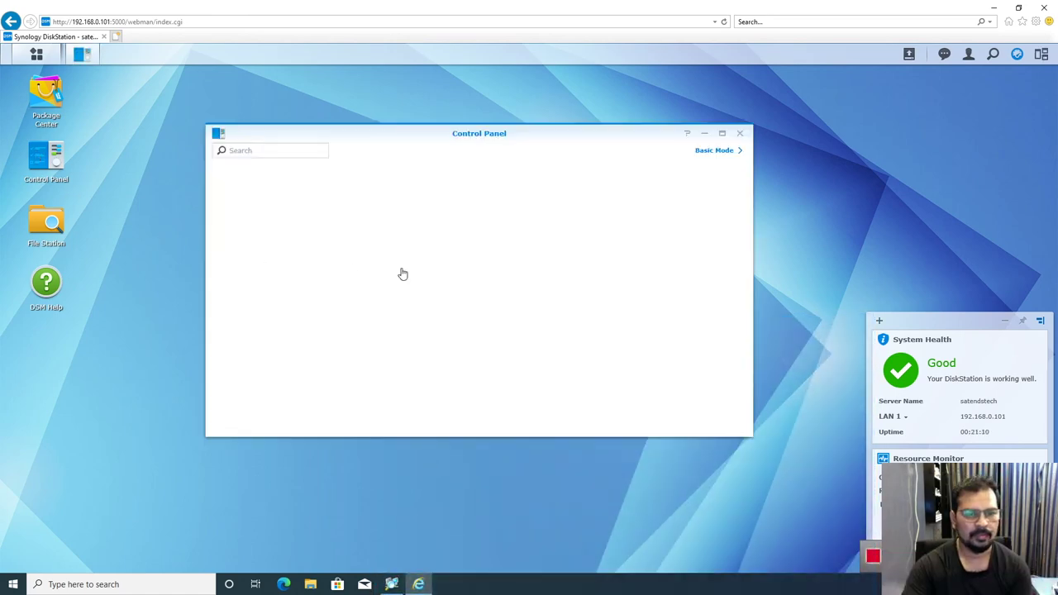
{"action": "left_click", "coordinate": [725, 152]}
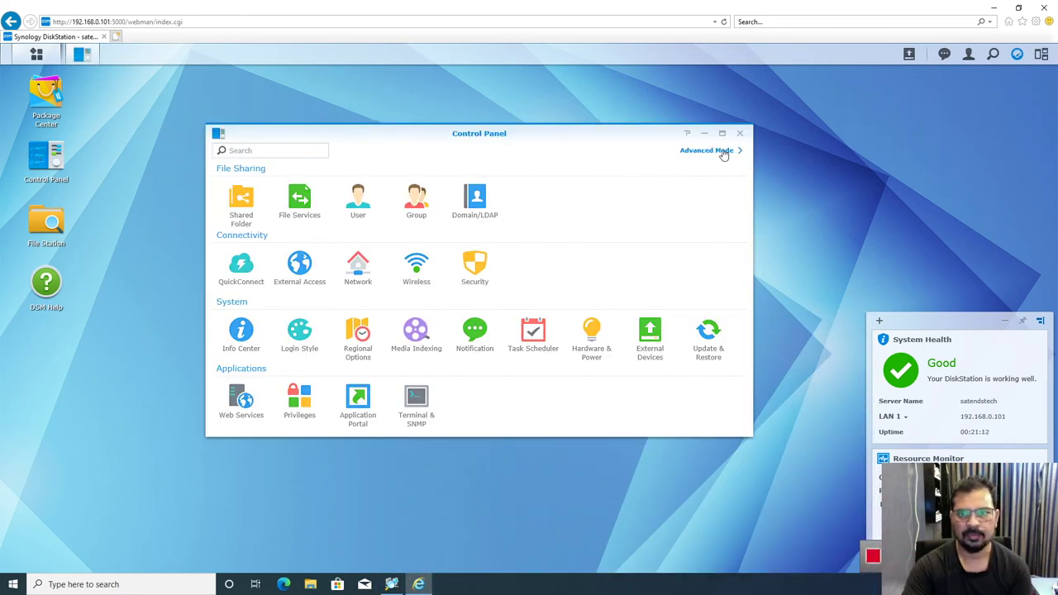
{"action": "left_click", "coordinate": [707, 152]}
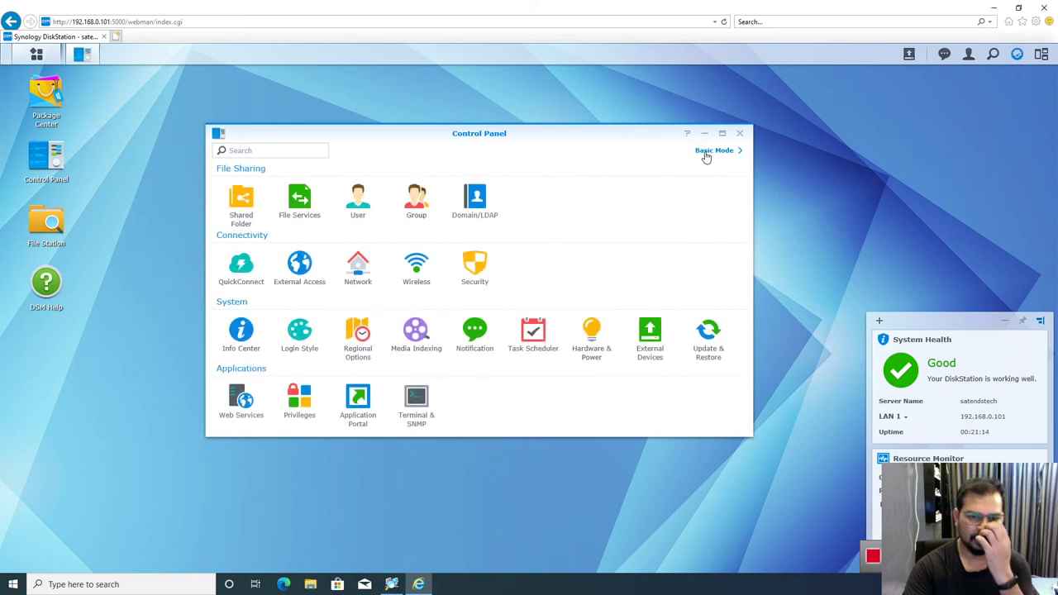
{"action": "left_click", "coordinate": [651, 332]}
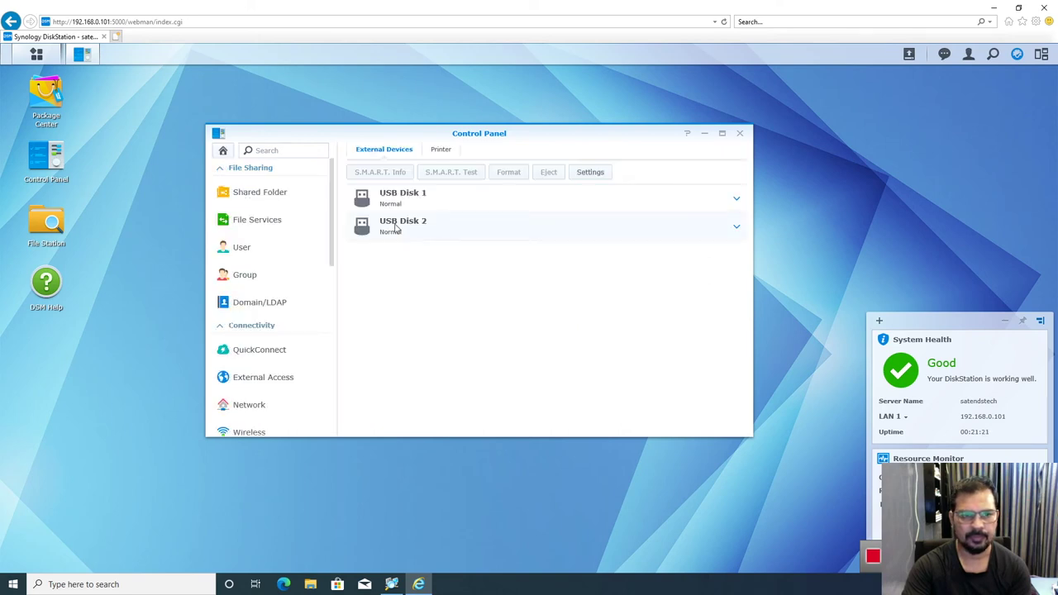
{"action": "left_click", "coordinate": [737, 226]}
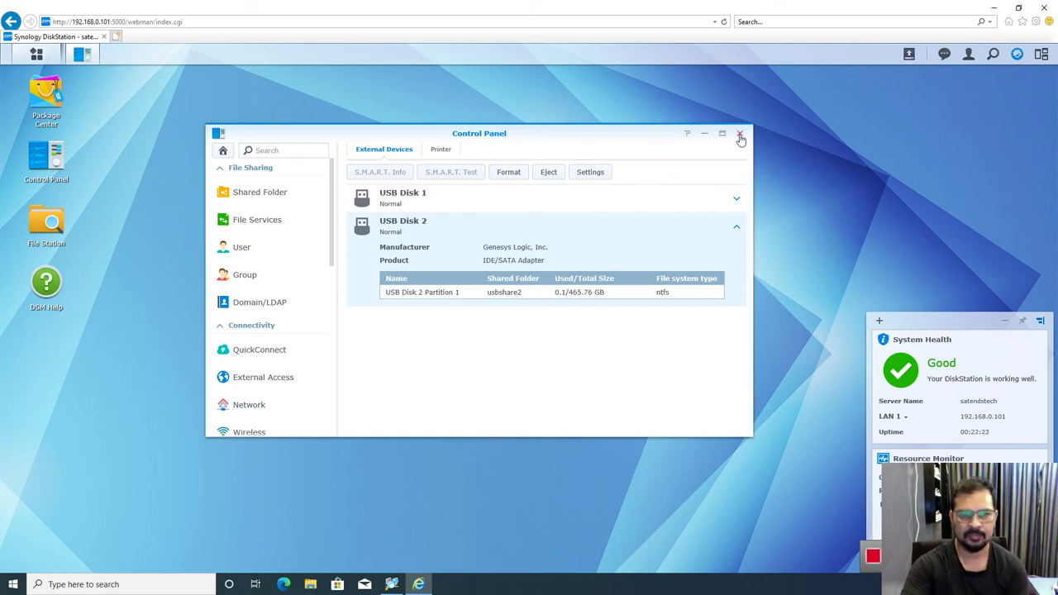
{"action": "left_click", "coordinate": [740, 134]}
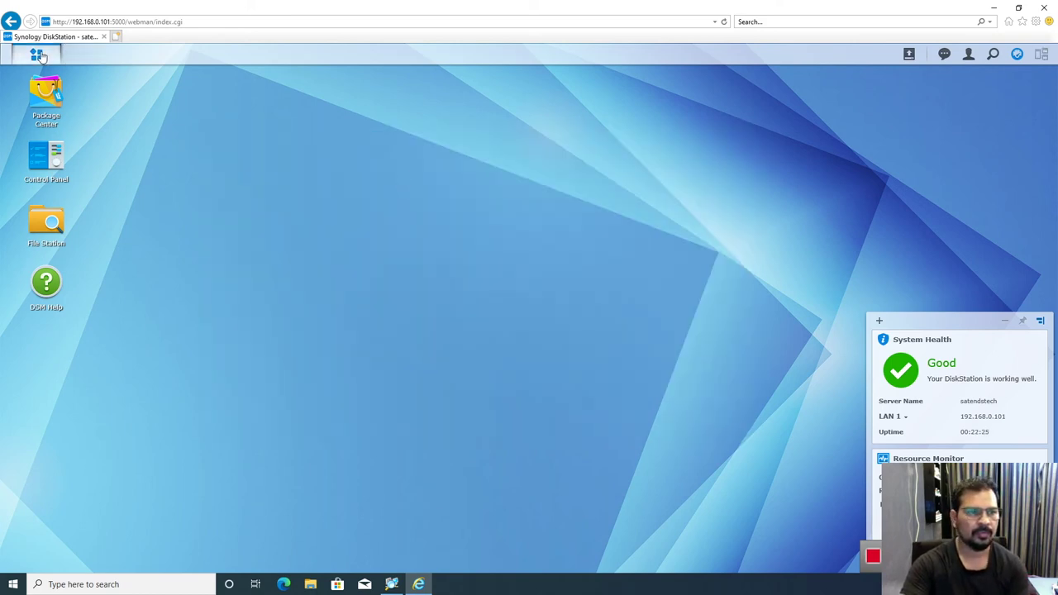
Step: Launch Backup & Replication and start creating a new data backup task
{"action": "left_click", "coordinate": [38, 55]}
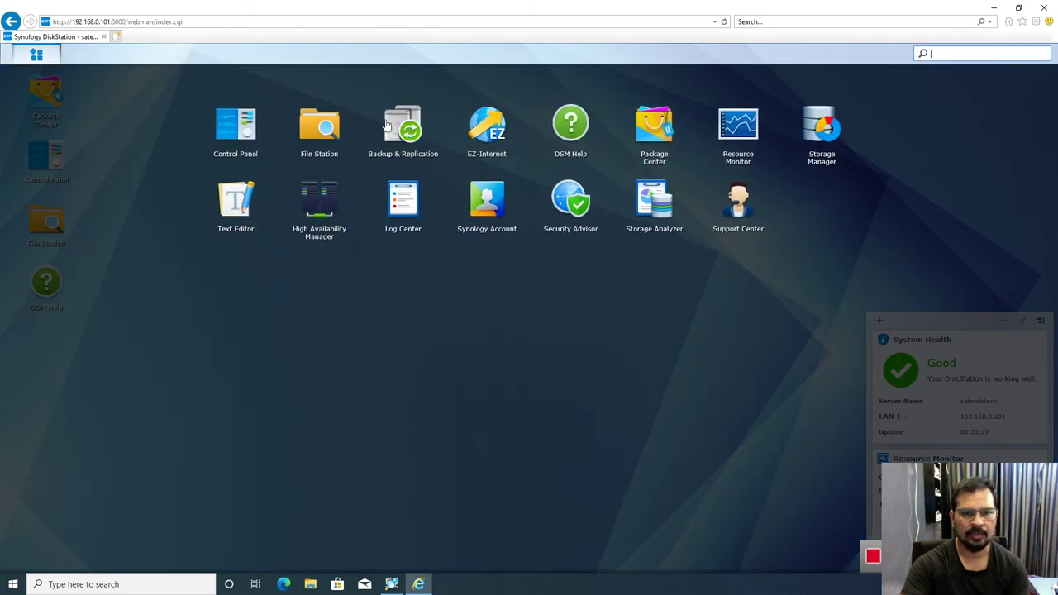
{"action": "left_click", "coordinate": [402, 122]}
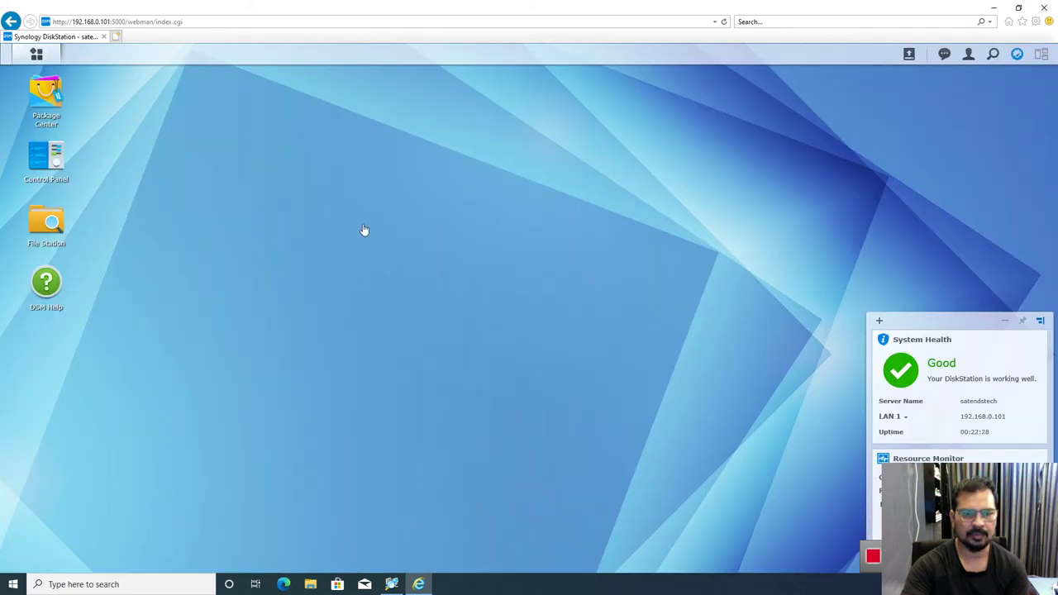
{"action": "left_click", "coordinate": [364, 206]}
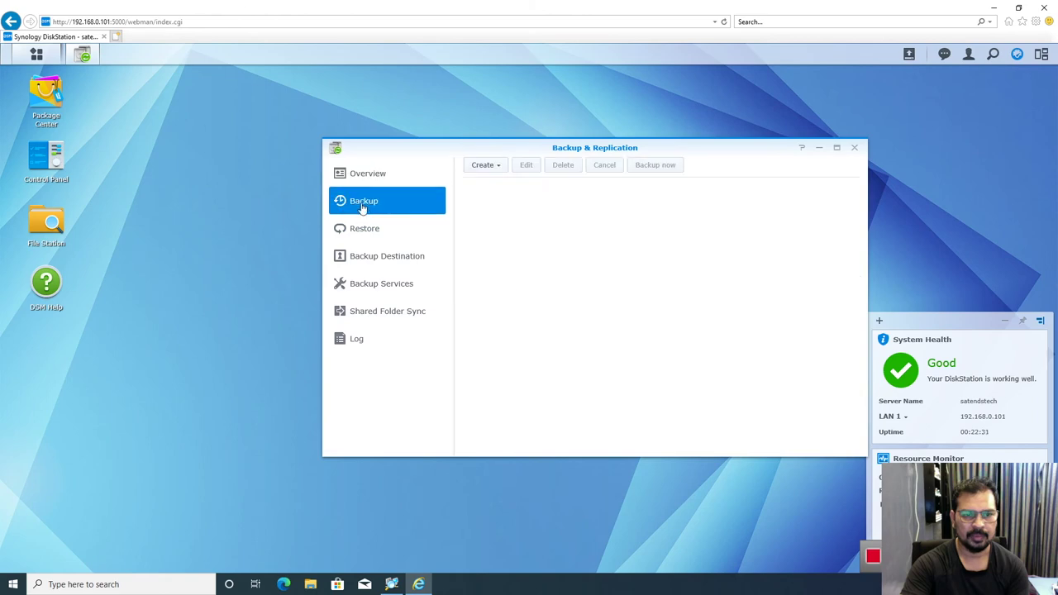
{"action": "left_click", "coordinate": [494, 170]}
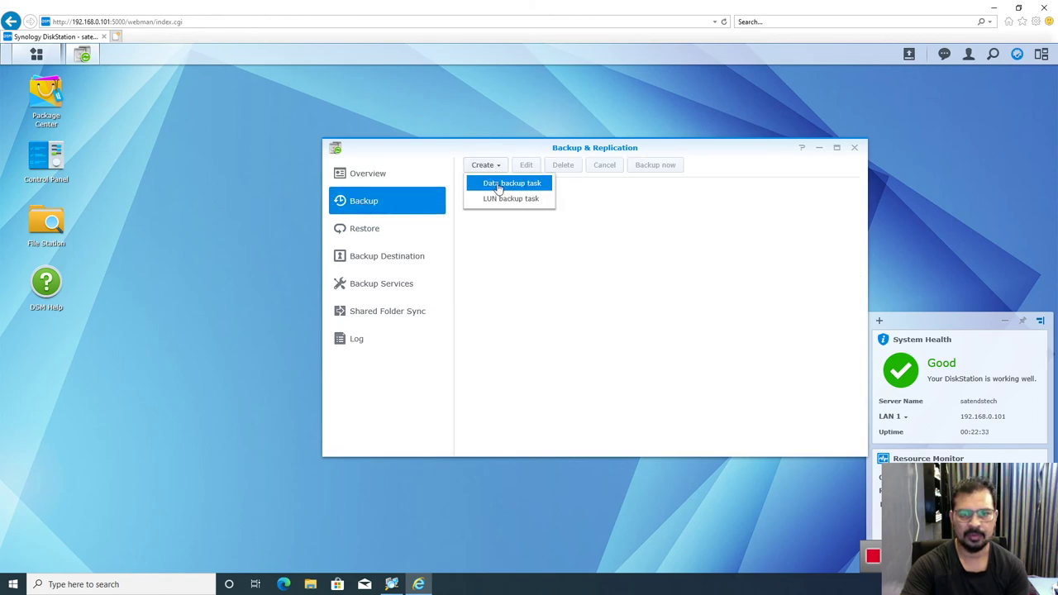
{"action": "left_click", "coordinate": [499, 184]}
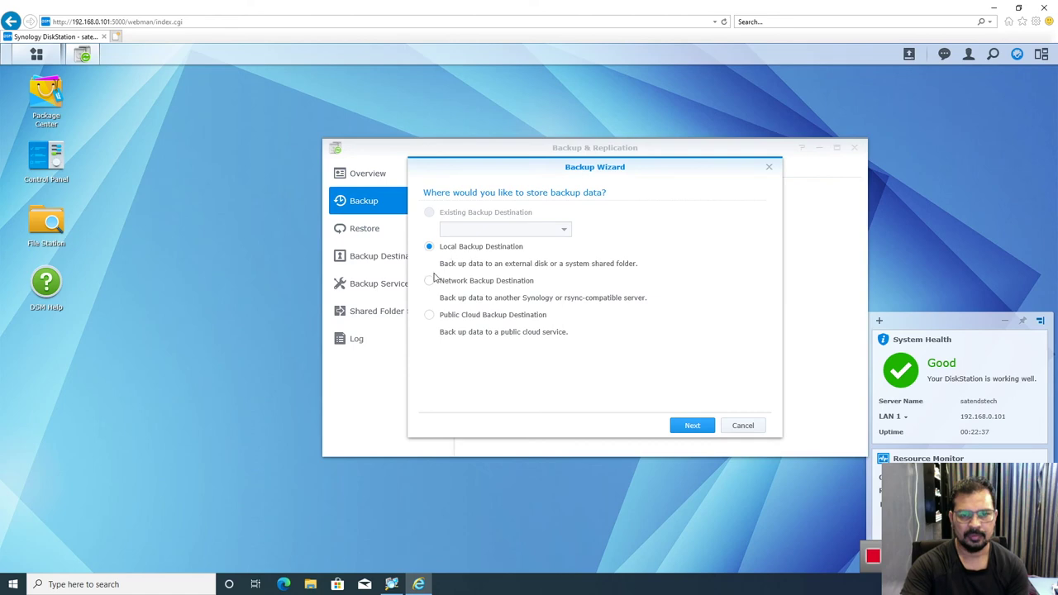
Step: Back up to the local shared folder usbshare2 and select the Accounts folder as the source
{"action": "left_click", "coordinate": [685, 428]}
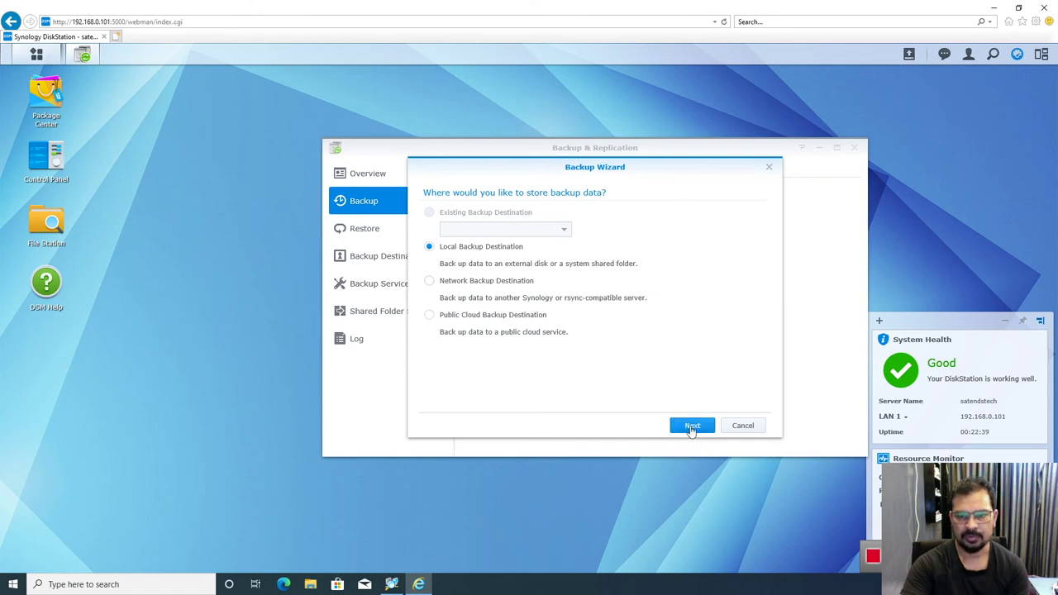
{"action": "left_click", "coordinate": [429, 293]}
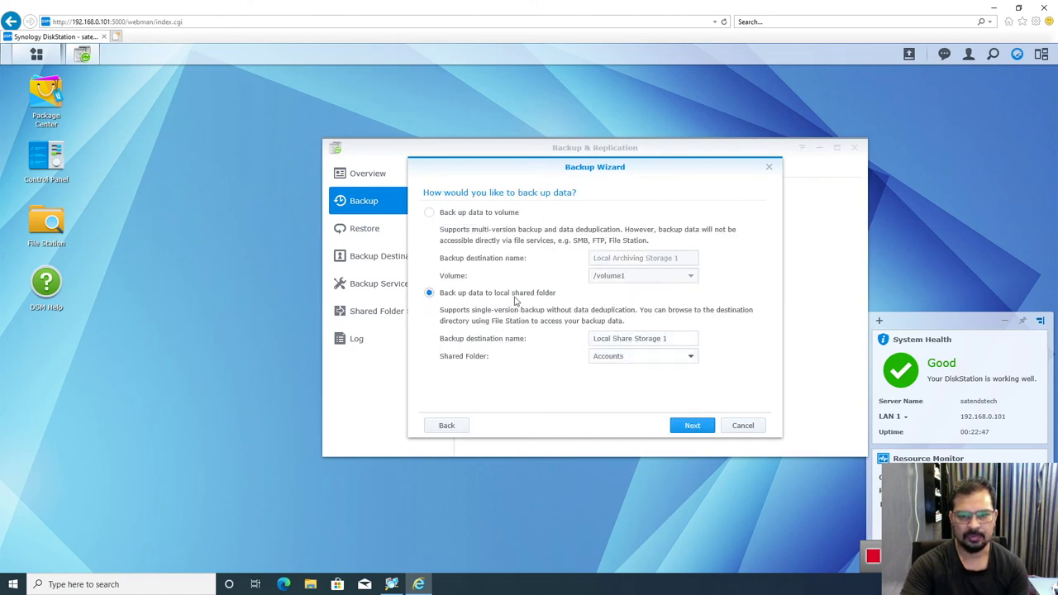
{"action": "left_click", "coordinate": [653, 356]}
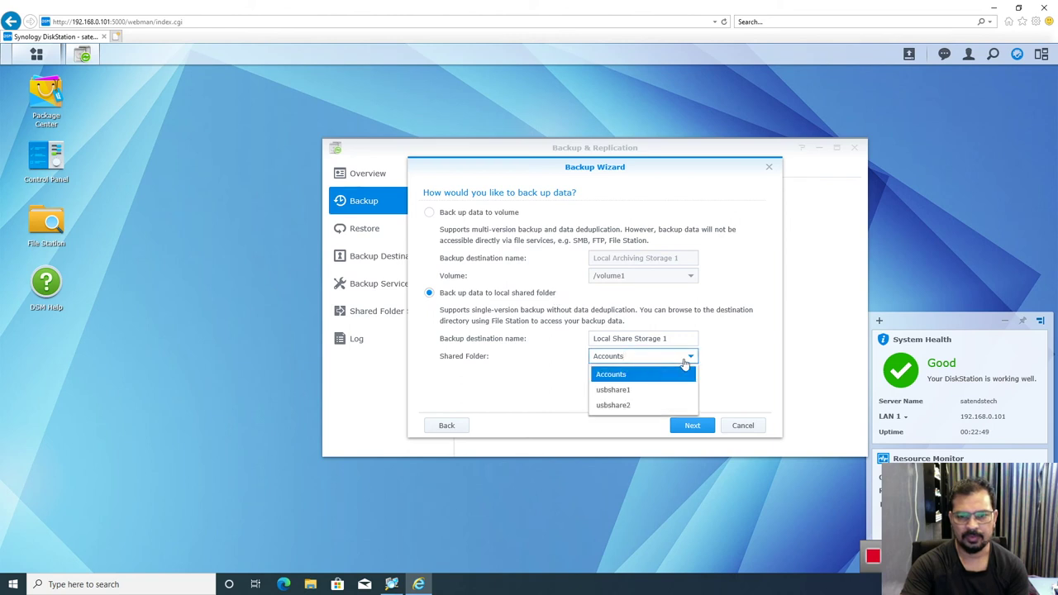
{"action": "left_click", "coordinate": [612, 406]}
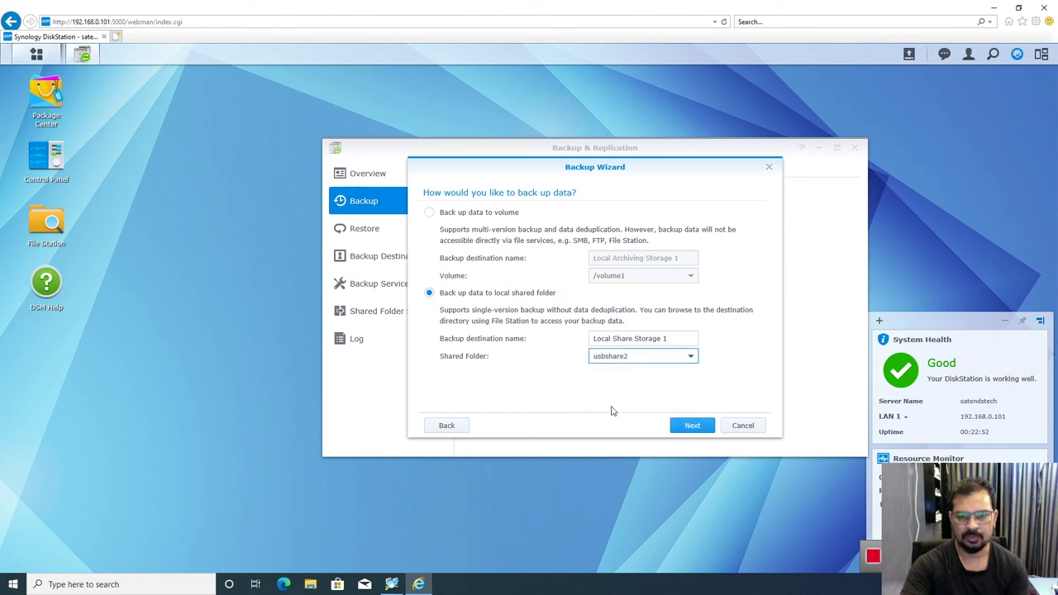
{"action": "left_click", "coordinate": [689, 428]}
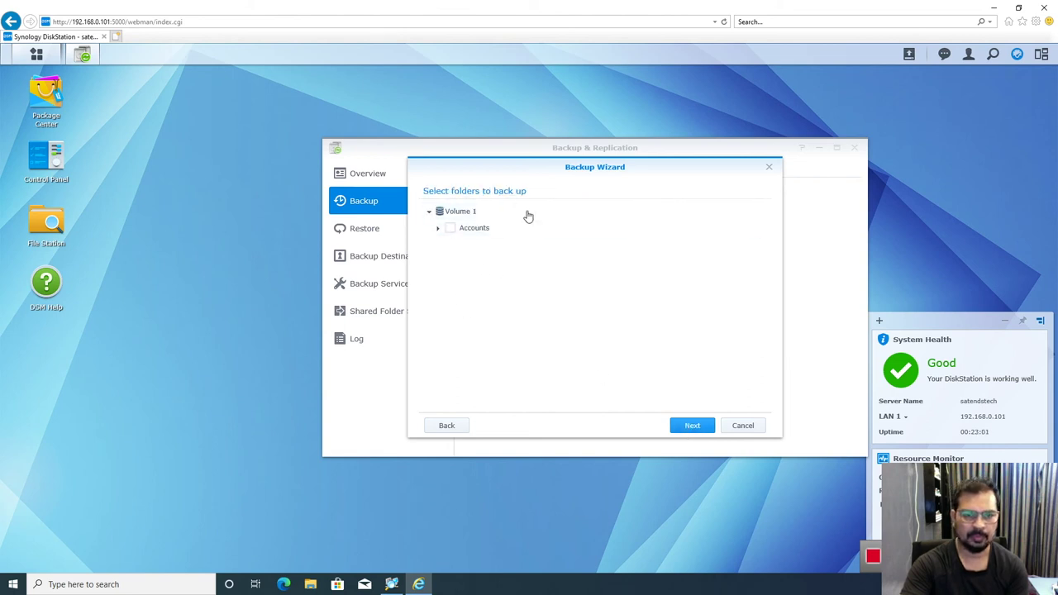
{"action": "left_click", "coordinate": [449, 230]}
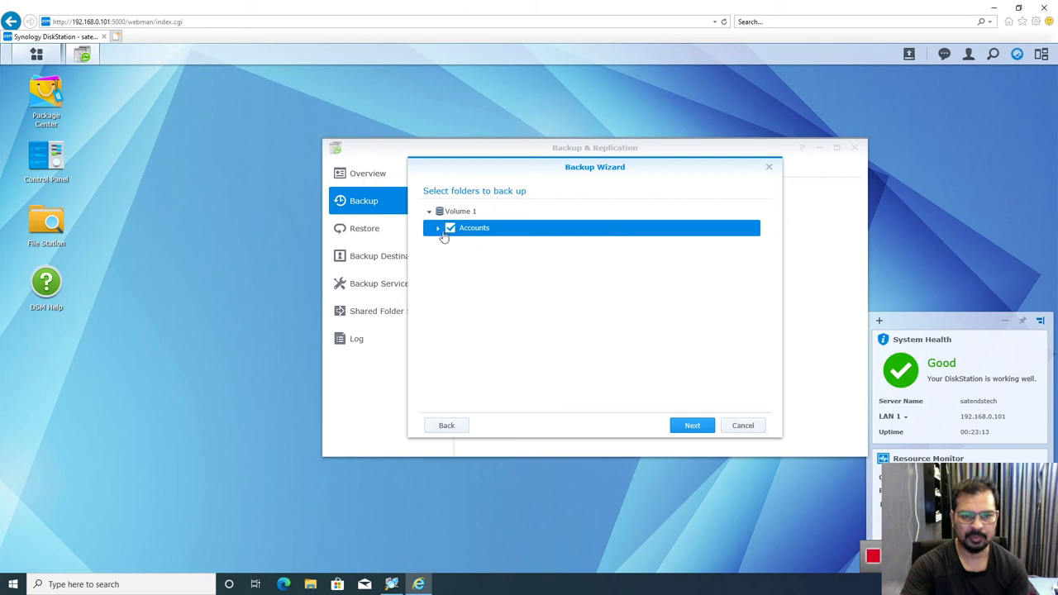
{"action": "left_click", "coordinate": [685, 427]}
Step: Enable the backup schedule with Saturday as the only run day
{"action": "left_click", "coordinate": [430, 353]}
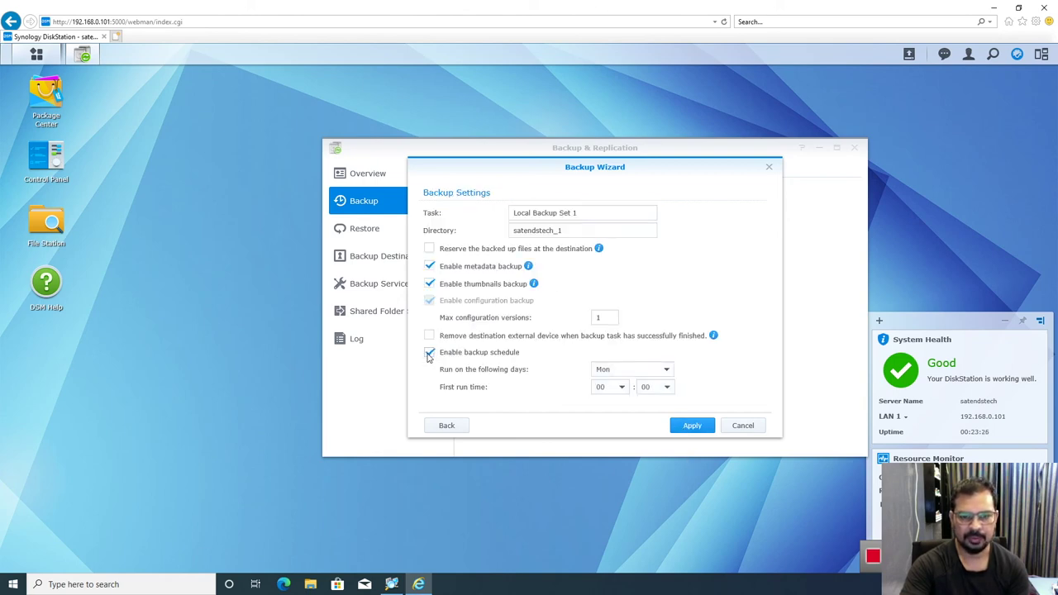
{"action": "left_click", "coordinate": [666, 371]}
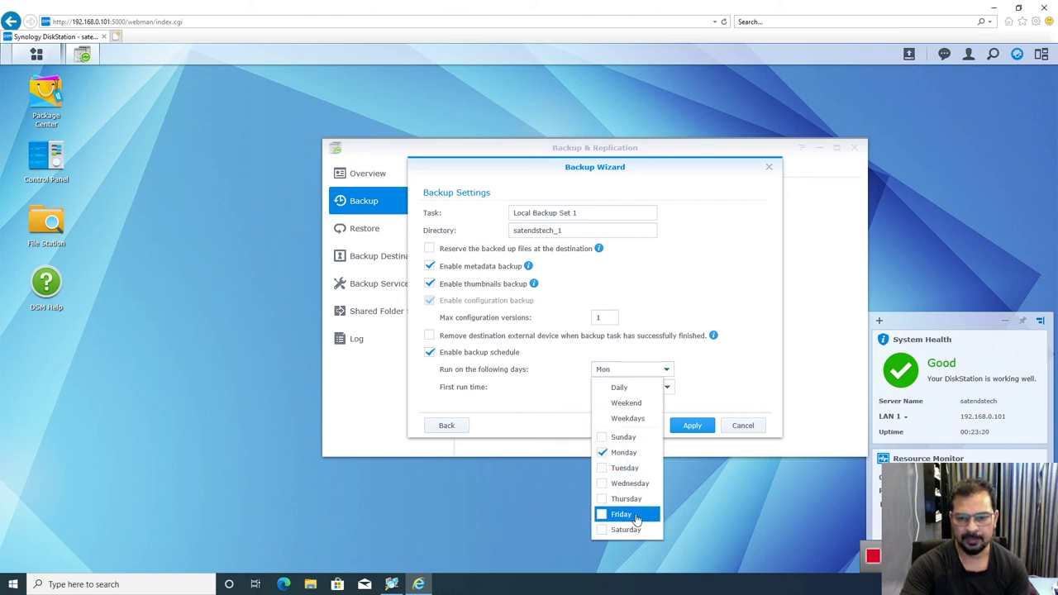
{"action": "left_click", "coordinate": [625, 529]}
{"action": "left_click", "coordinate": [606, 454]}
{"action": "left_click", "coordinate": [714, 406]}
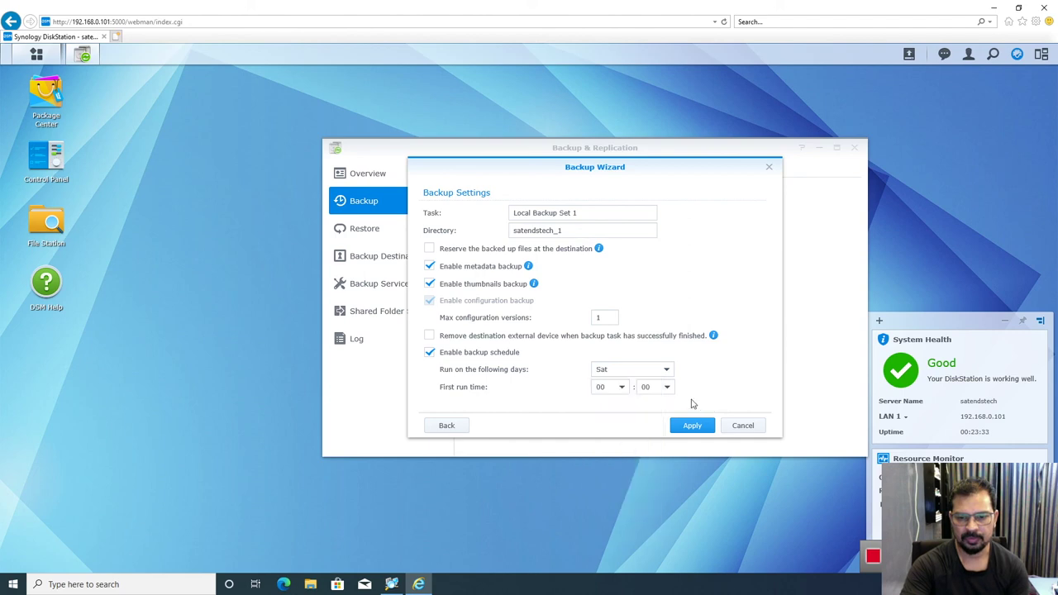
Step: Set the first run time to 10:20 and apply the Local Backup Set 1 task
{"action": "left_click", "coordinate": [623, 389]}
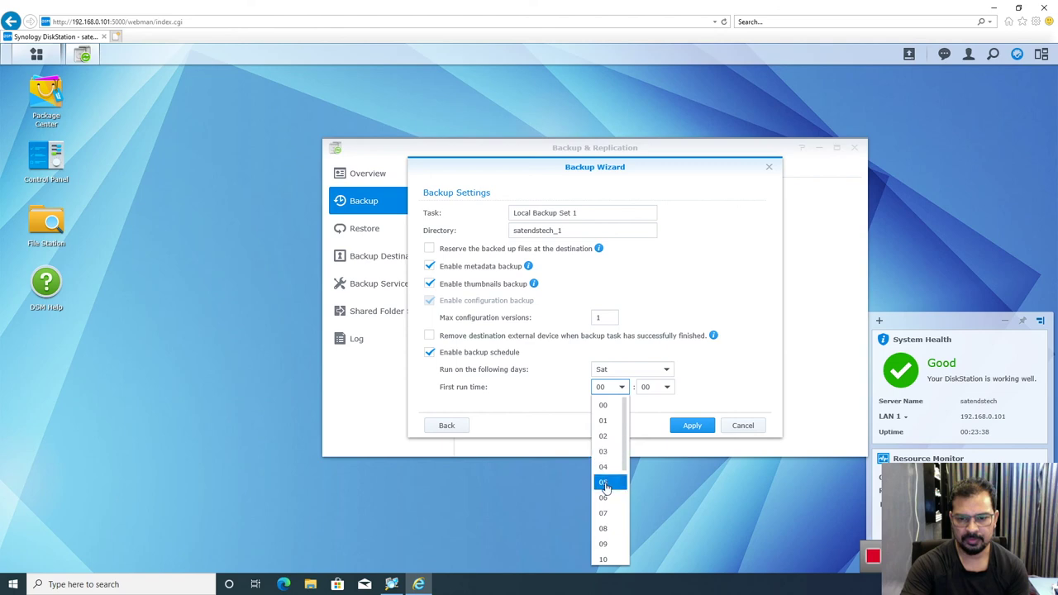
{"action": "scroll", "coordinate": [604, 488], "scroll_direction": "down", "scroll_amount": 2}
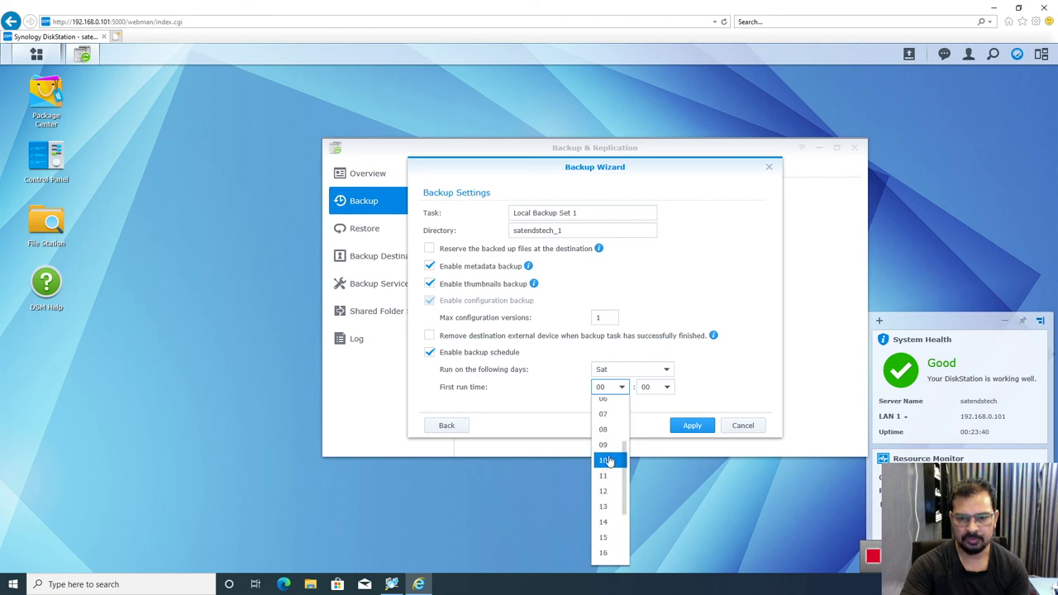
{"action": "left_click", "coordinate": [605, 462]}
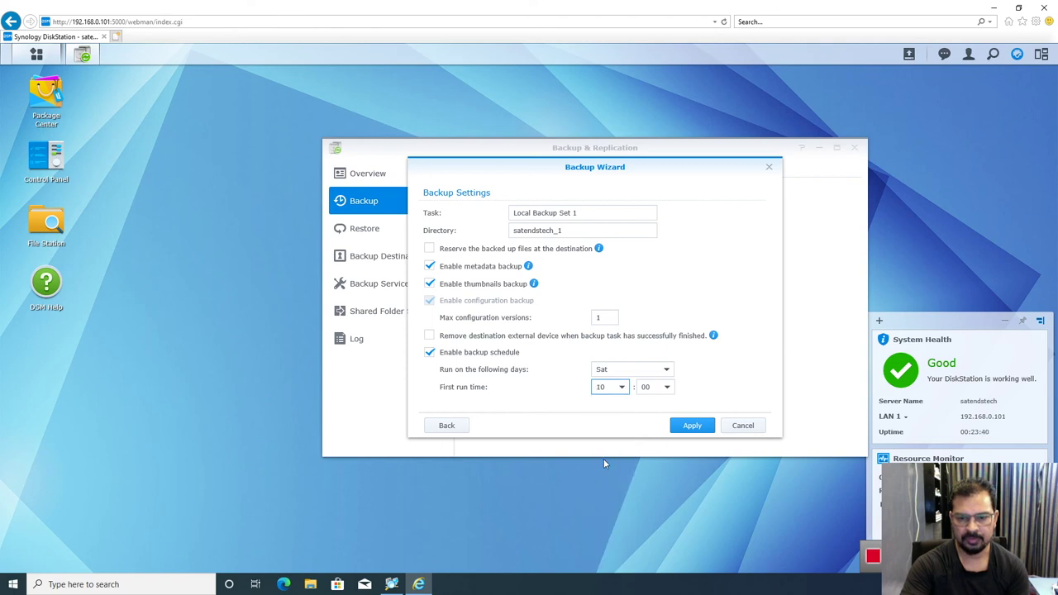
{"action": "left_click", "coordinate": [667, 389]}
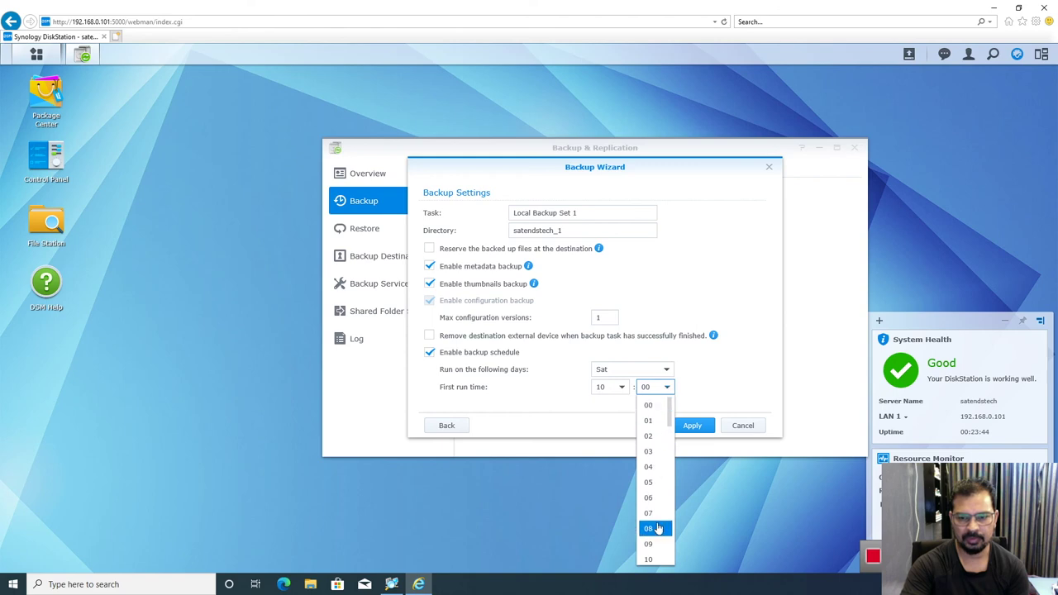
{"action": "scroll", "coordinate": [668, 446], "scroll_direction": "down", "scroll_amount": 2}
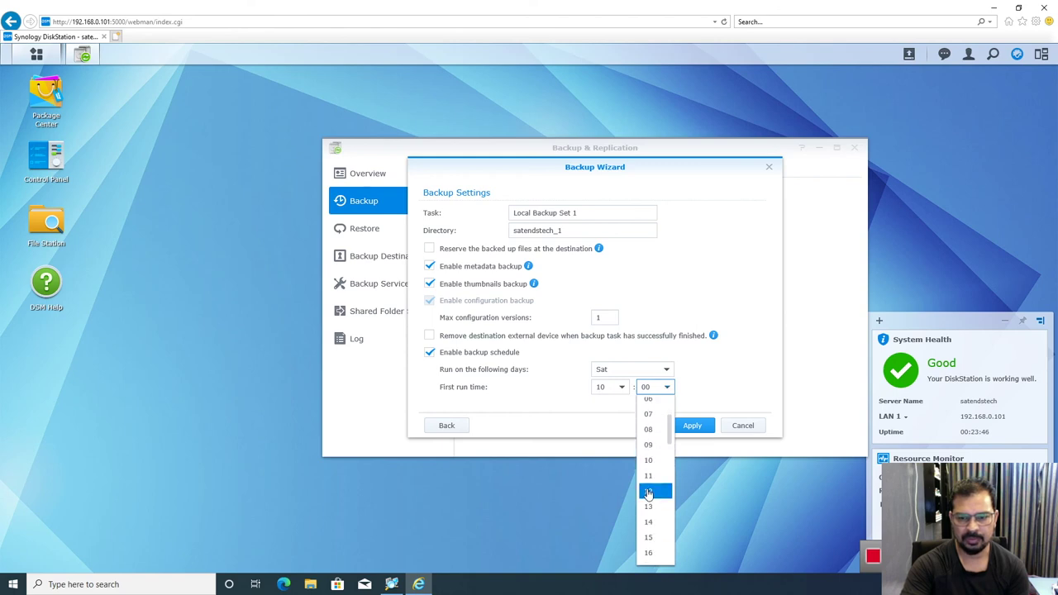
{"action": "scroll", "coordinate": [661, 508], "scroll_direction": "down", "scroll_amount": 2}
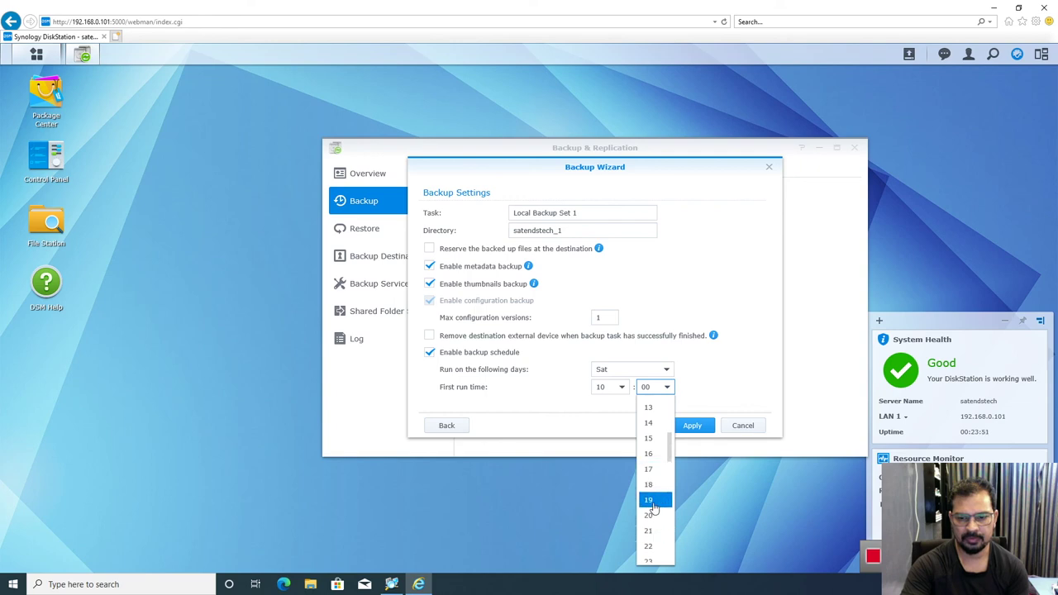
{"action": "left_click", "coordinate": [649, 517]}
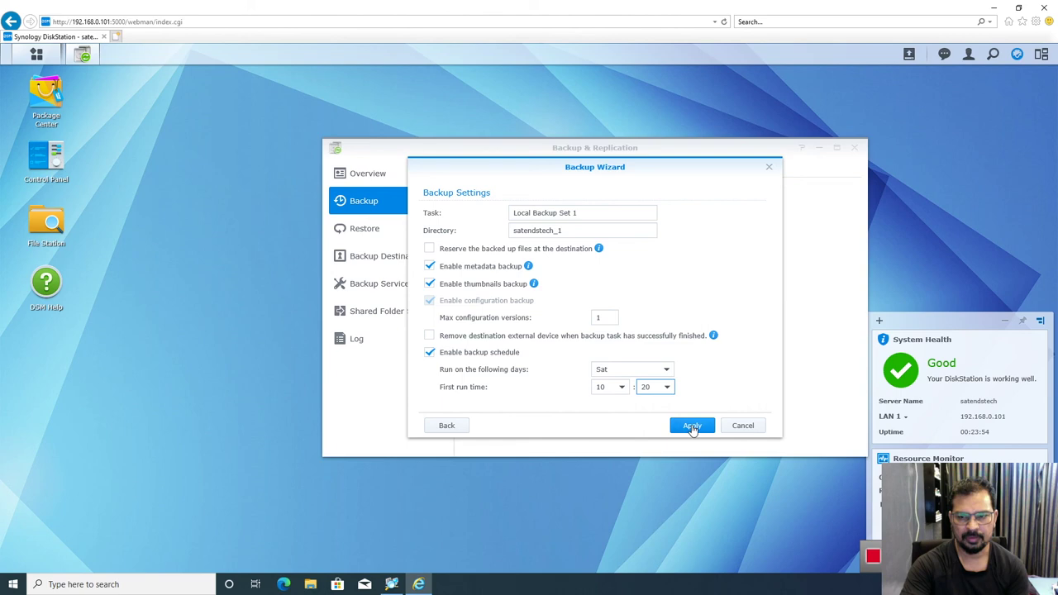
{"action": "left_click", "coordinate": [692, 425]}
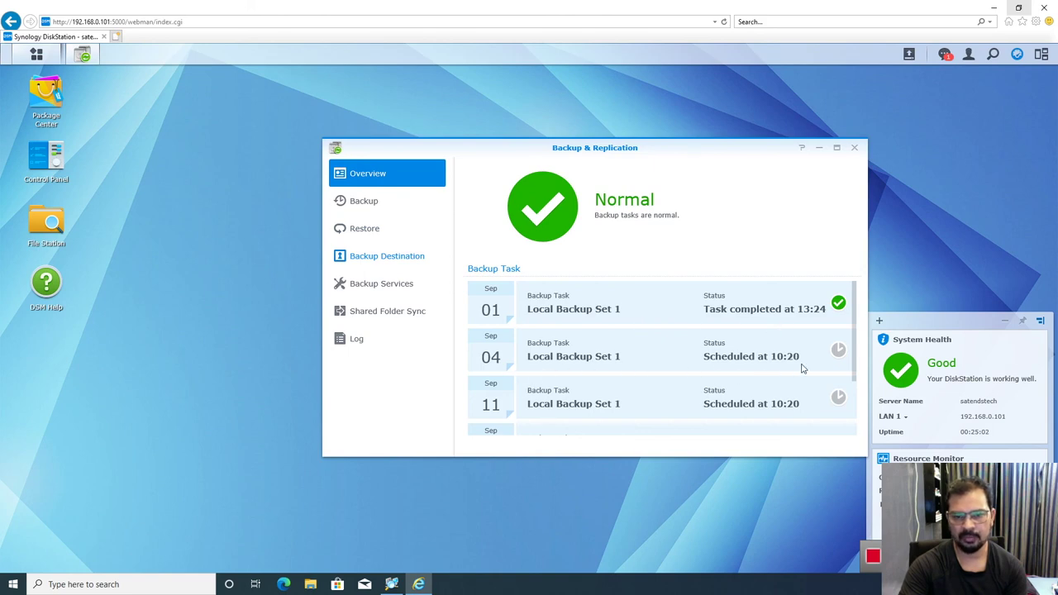
Step: Verify Local Backup Set 1 shows Success in the Backup list, then close Backup & Replication
{"action": "scroll", "coordinate": [800, 369], "scroll_direction": "down", "scroll_amount": 2}
{"action": "scroll", "coordinate": [801, 369], "scroll_direction": "up", "scroll_amount": 2}
{"action": "scroll", "coordinate": [801, 369], "scroll_direction": "down", "scroll_amount": 2}
{"action": "scroll", "coordinate": [801, 369], "scroll_direction": "up", "scroll_amount": 2}
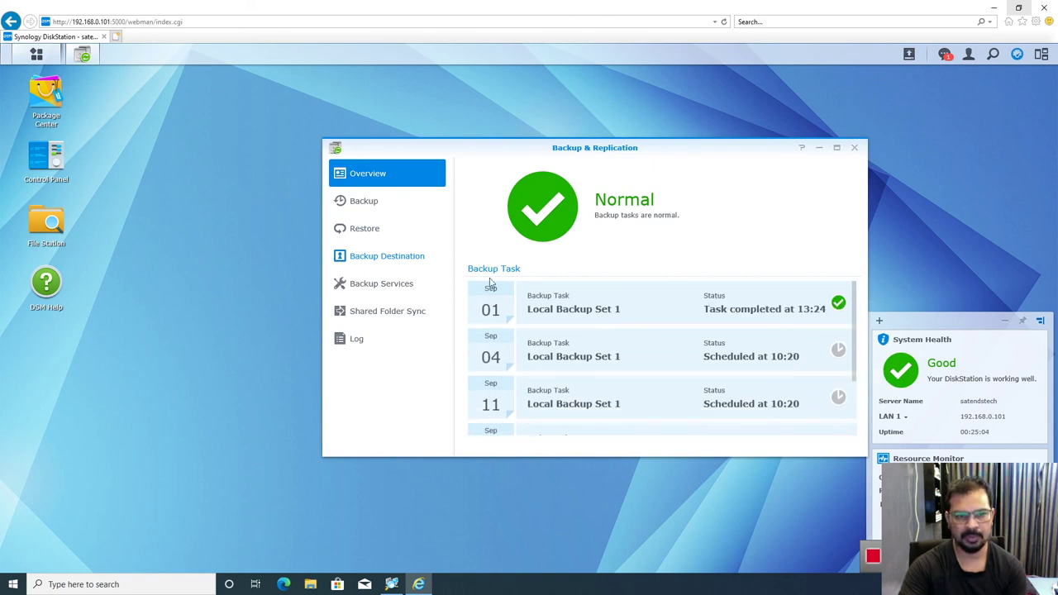
{"action": "left_click", "coordinate": [363, 201]}
{"action": "left_click", "coordinate": [531, 203]}
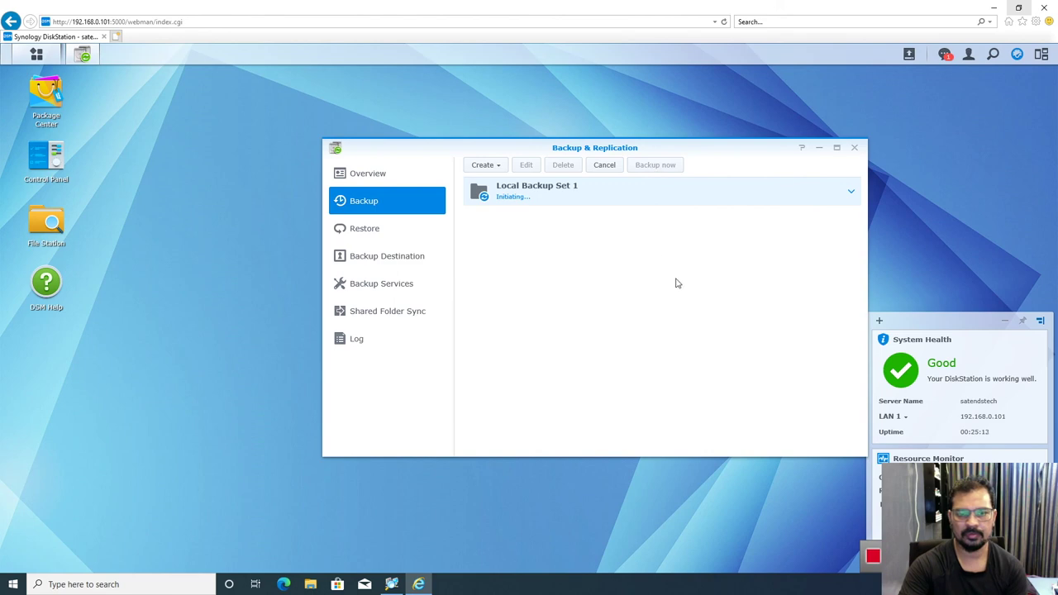
{"action": "left_click", "coordinate": [856, 149]}
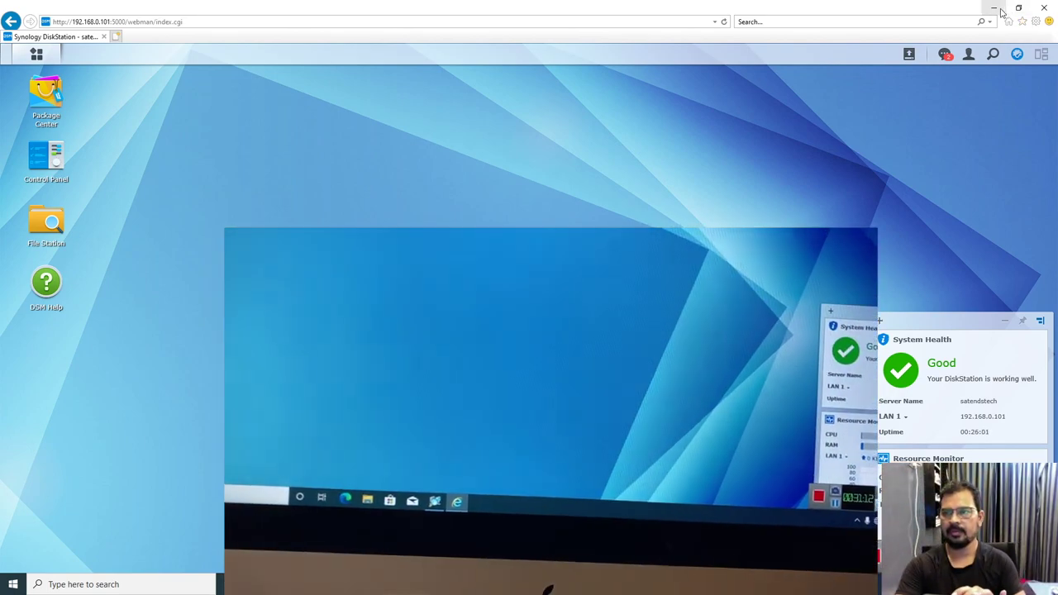
Step: Open D:\satendstech_1\Accounts in File Explorer and check the rwtwtgwr and retrt backup files
{"action": "left_click", "coordinate": [994, 8]}
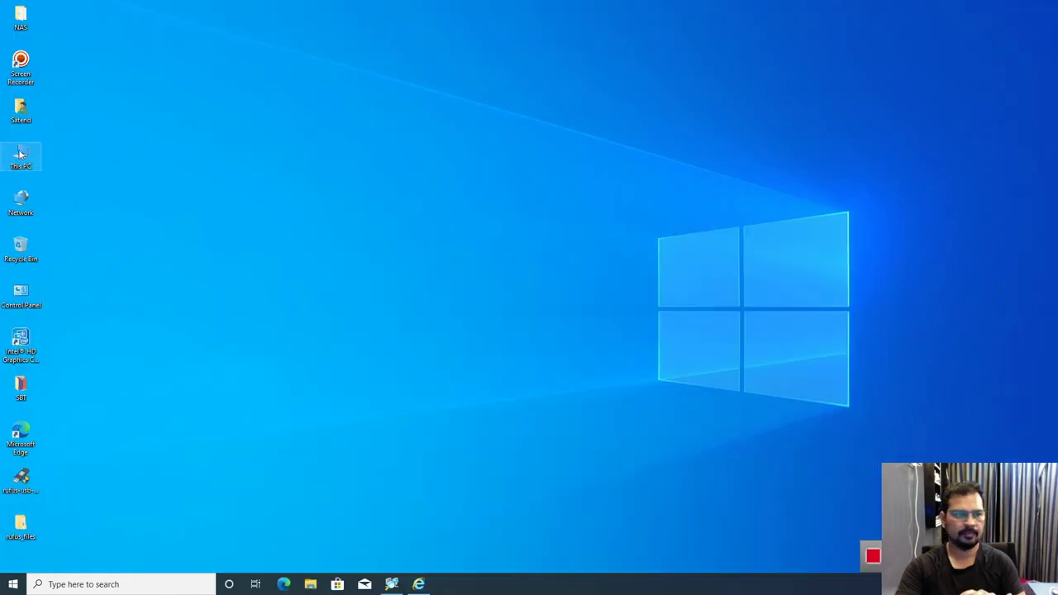
{"action": "key", "text": "super+e"}
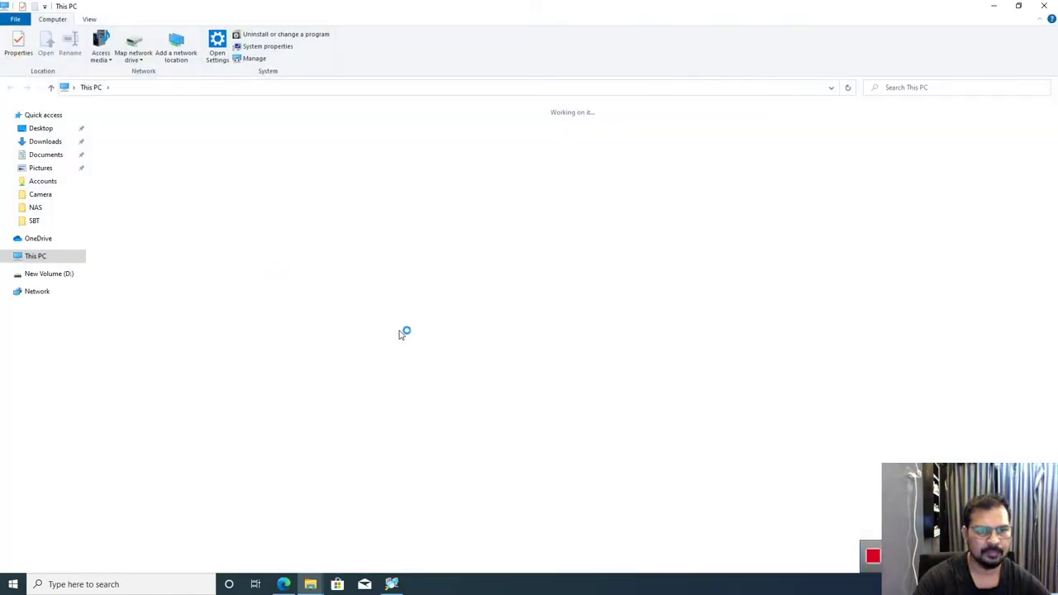
{"action": "double_click", "coordinate": [285, 213]}
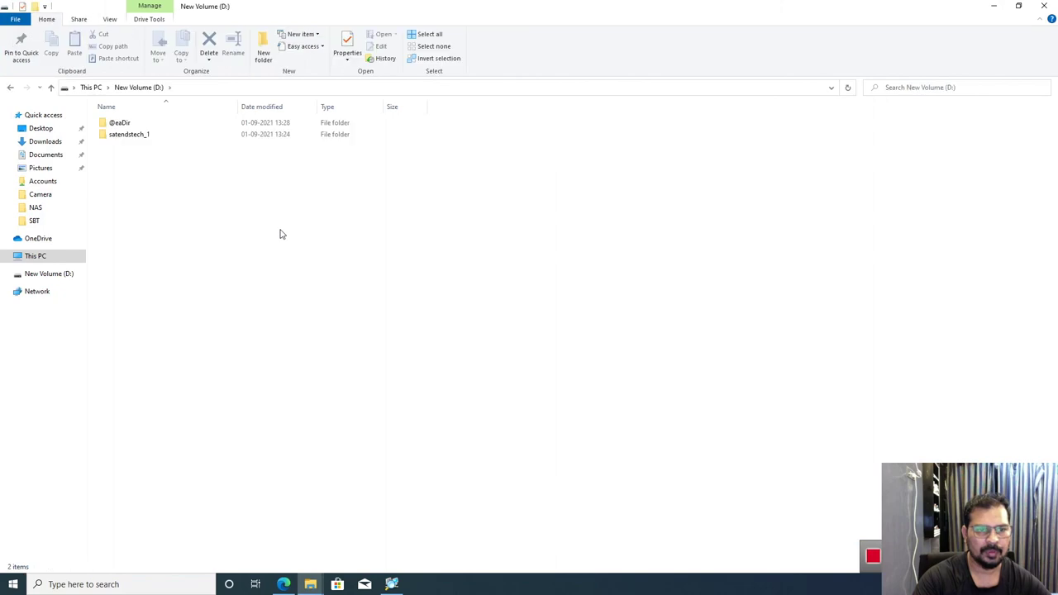
{"action": "double_click", "coordinate": [115, 137]}
{"action": "double_click", "coordinate": [117, 135]}
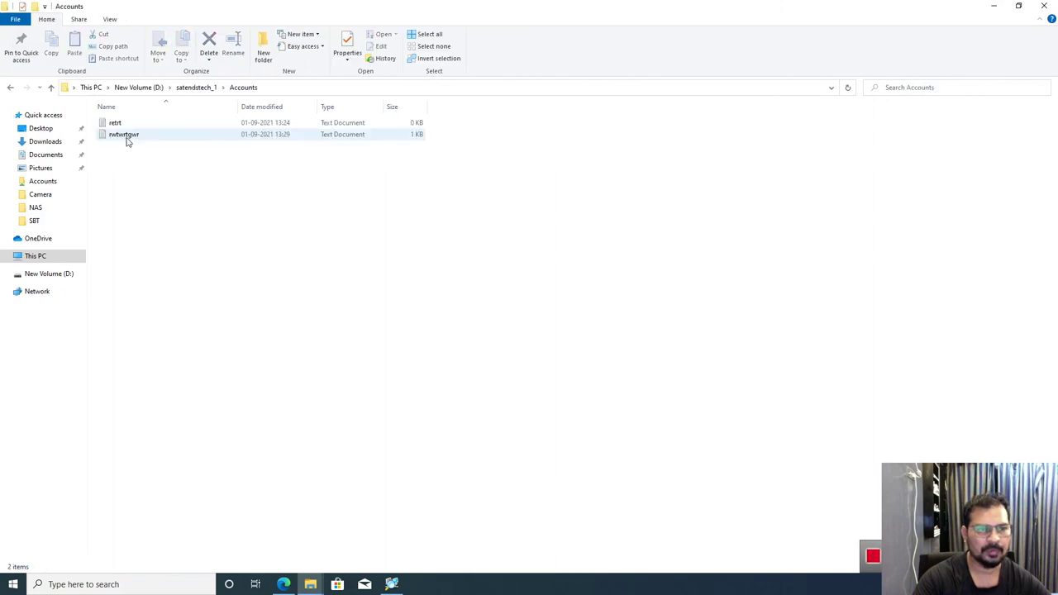
{"action": "double_click", "coordinate": [125, 135]}
{"action": "left_click", "coordinate": [819, 50]}
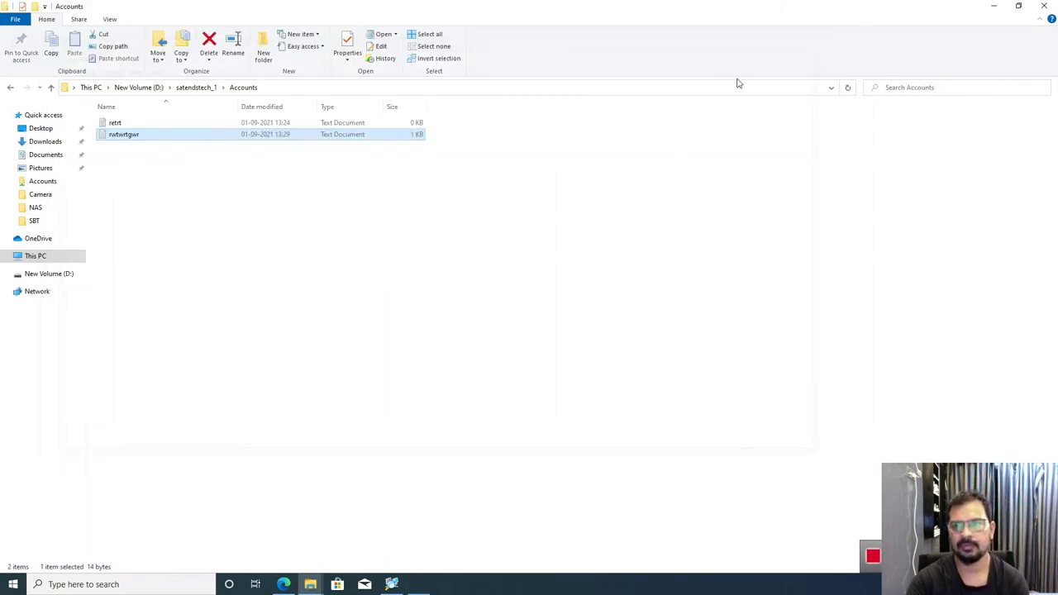
{"action": "double_click", "coordinate": [116, 120]}
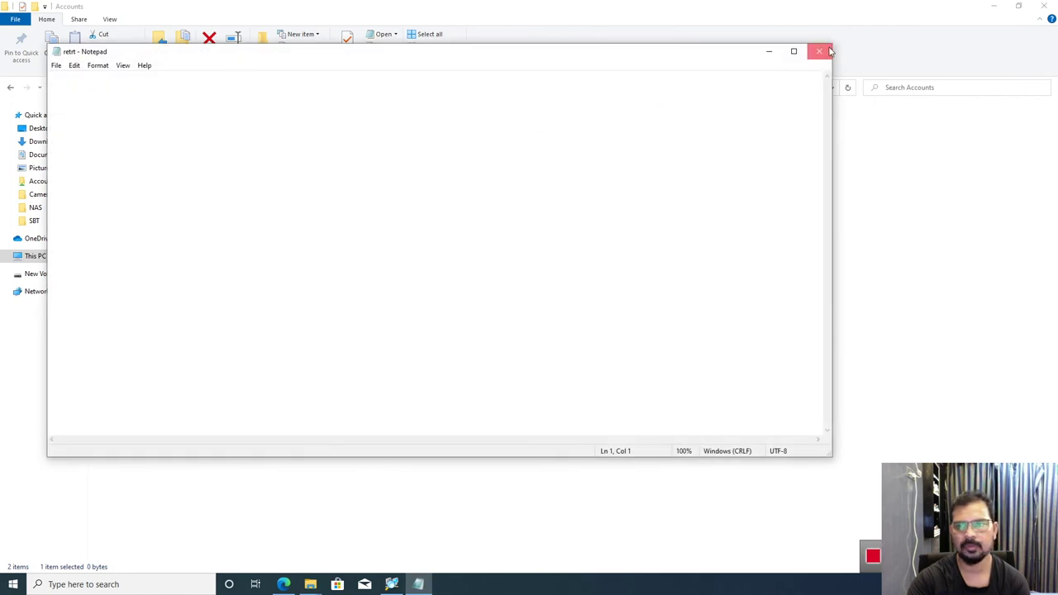
{"action": "left_click", "coordinate": [819, 51]}
Step: Return to This PC and refresh it
{"action": "left_click", "coordinate": [137, 134]}
{"action": "left_click", "coordinate": [198, 216]}
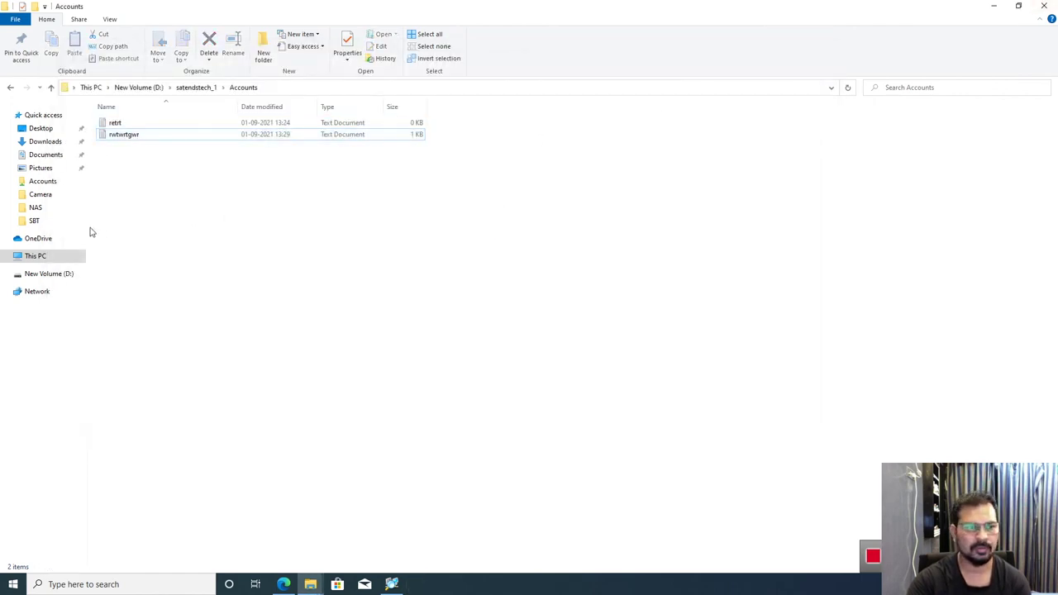
{"action": "left_click", "coordinate": [37, 257]}
{"action": "right_click", "coordinate": [360, 304]}
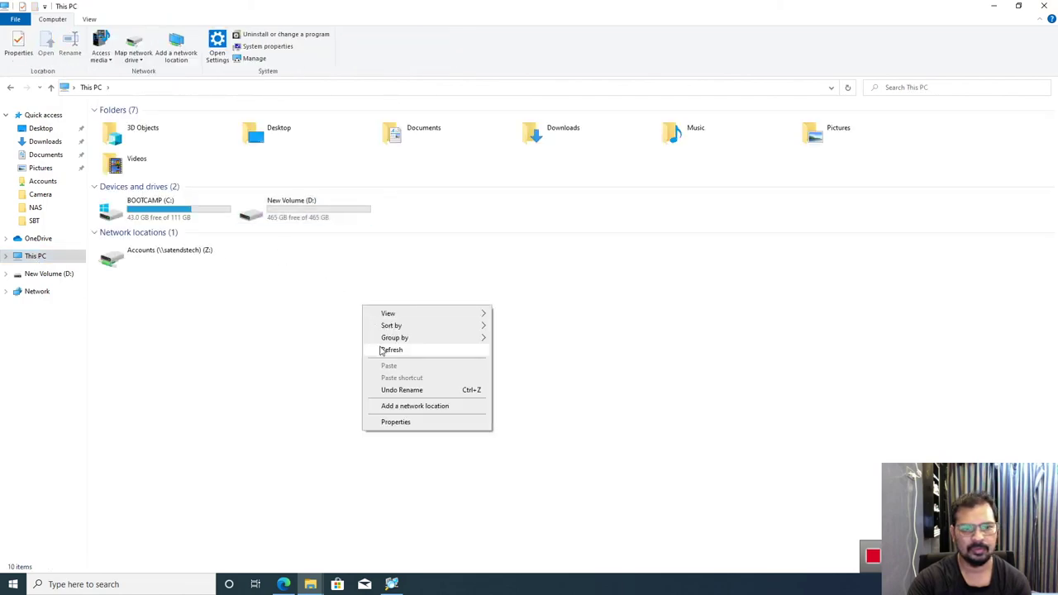